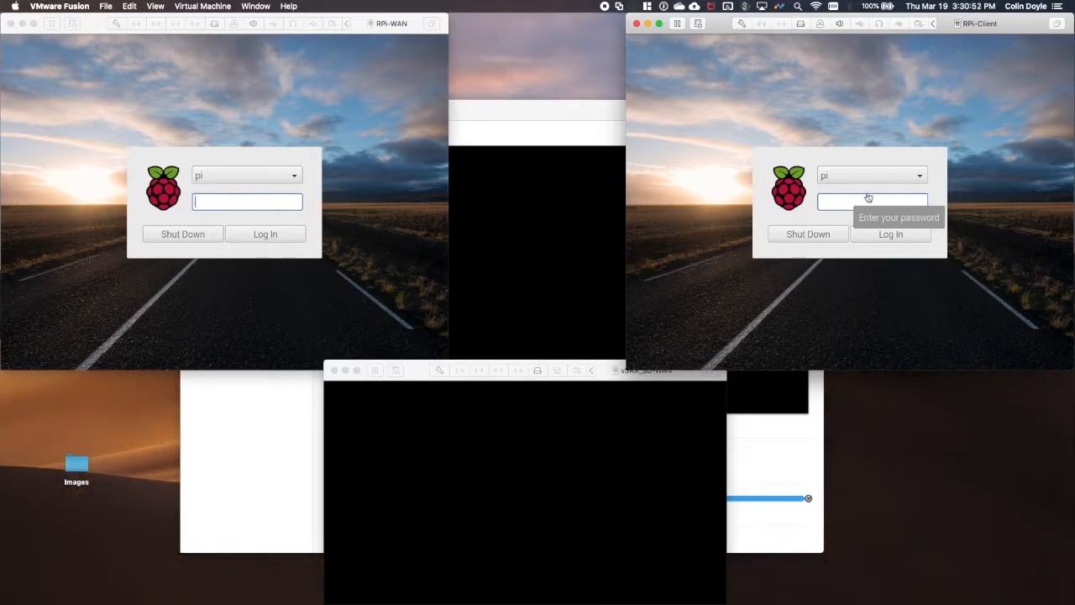
- Log in to the RPi-Client virtual machine with the pi user's password
{"action": "left_click", "coordinate": [843, 205]}
{"action": "type", "text": "raspberry"}
{"action": "key", "text": "Return"}
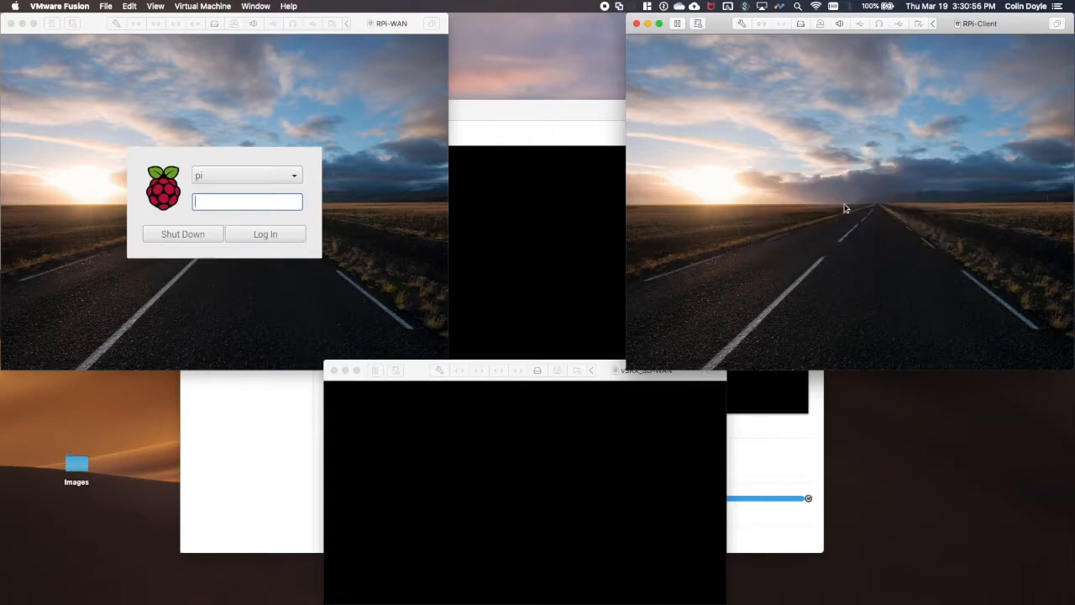
- Run ifconfig in LXTerminal and select the eth0.71 address 169.254.75.108
{"action": "left_click", "coordinate": [706, 45]}
{"action": "type", "text": "ifconfig"}
{"action": "key", "text": "Return"}
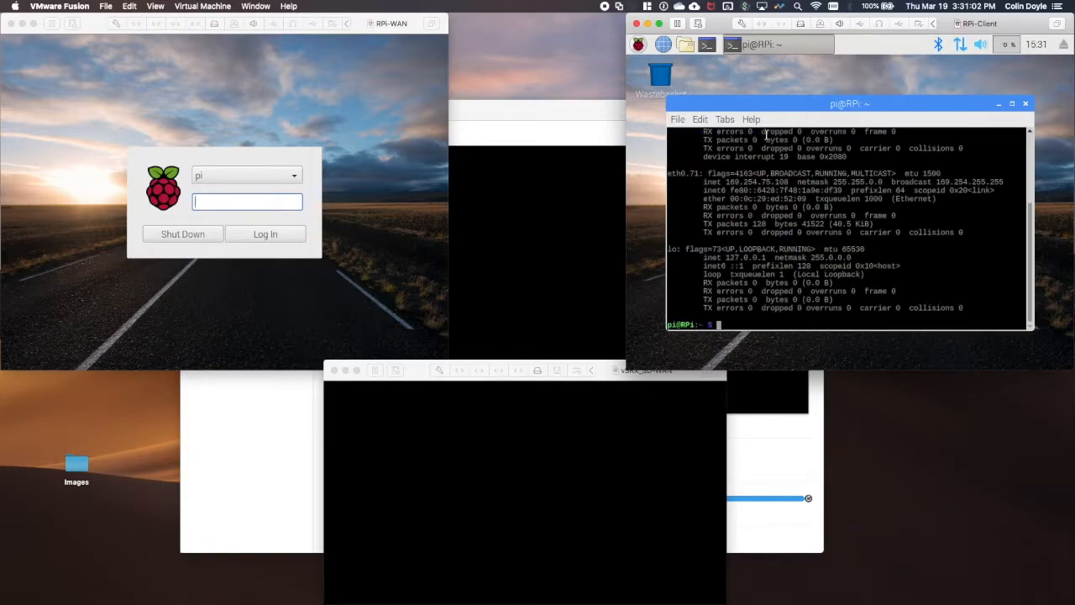
{"action": "left_click_drag", "start_coordinate": [728, 182], "coordinate": [790, 178]}
- Switch to the CSO login page in Chrome and unlock 1Password with the master password
{"action": "left_click", "coordinate": [790, 179]}
{"action": "key", "text": "ctrl+Left"}
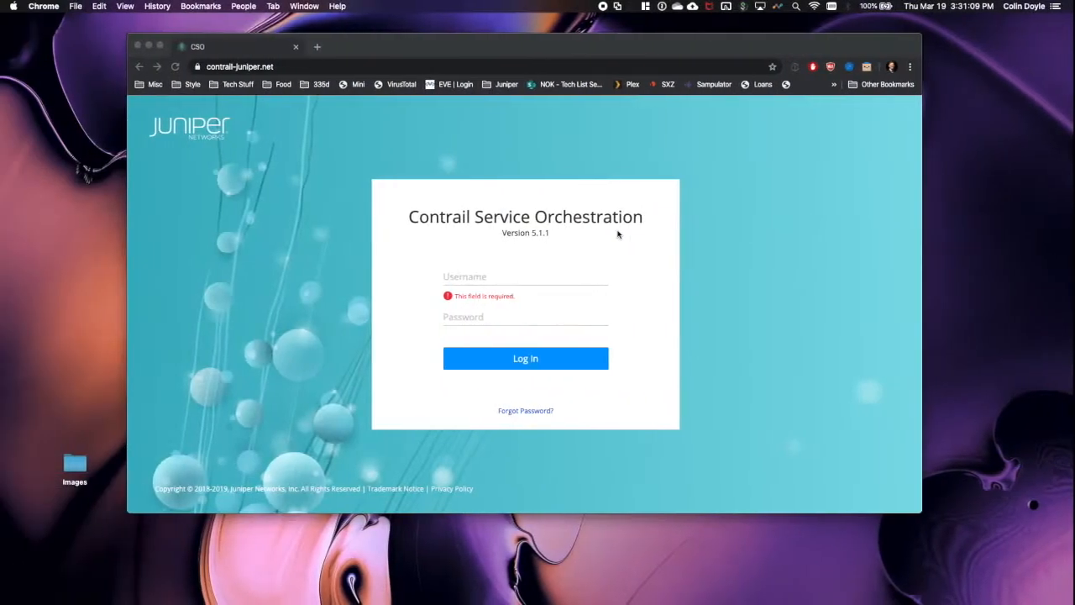
{"action": "left_click", "coordinate": [796, 70]}
{"action": "type", "text": "••••"}
{"action": "key", "text": "BackSpace"}
{"action": "key", "text": "BackSpace"}
{"action": "key", "text": "BackSpace"}
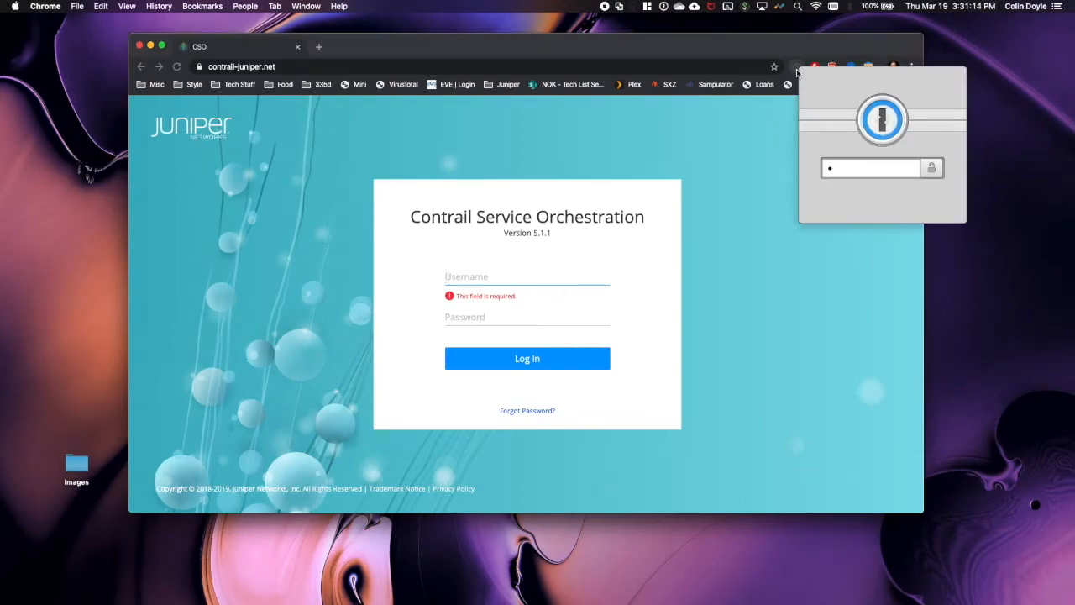
{"action": "type", "text": "•••••••••"}
{"action": "key", "text": "Return"}
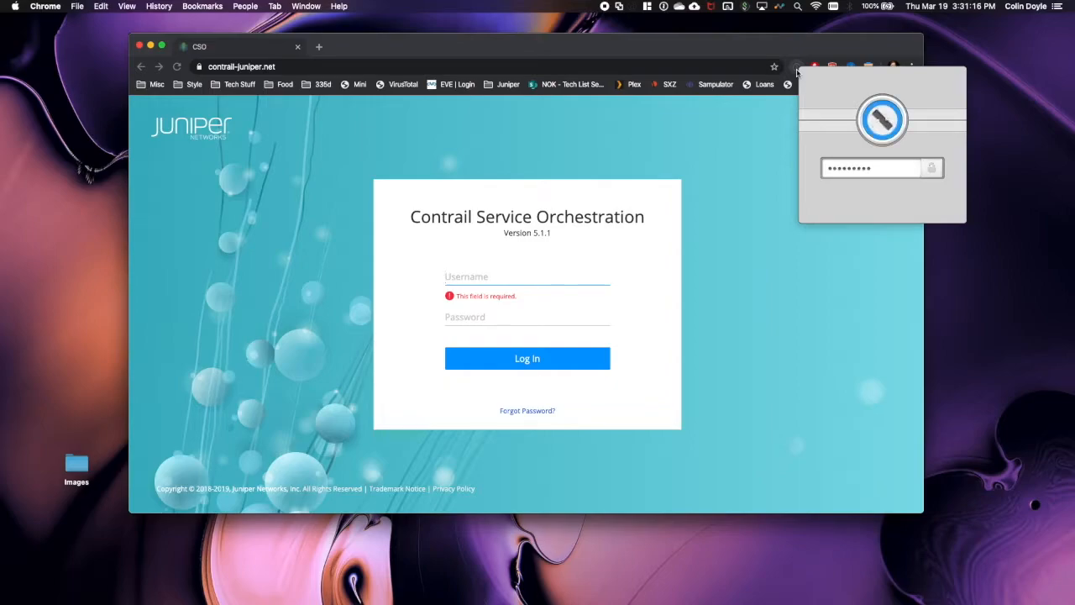
- Autofill the saved CSO credentials, sign in, and switch to the user's own tenant
{"action": "key", "text": "Return"}
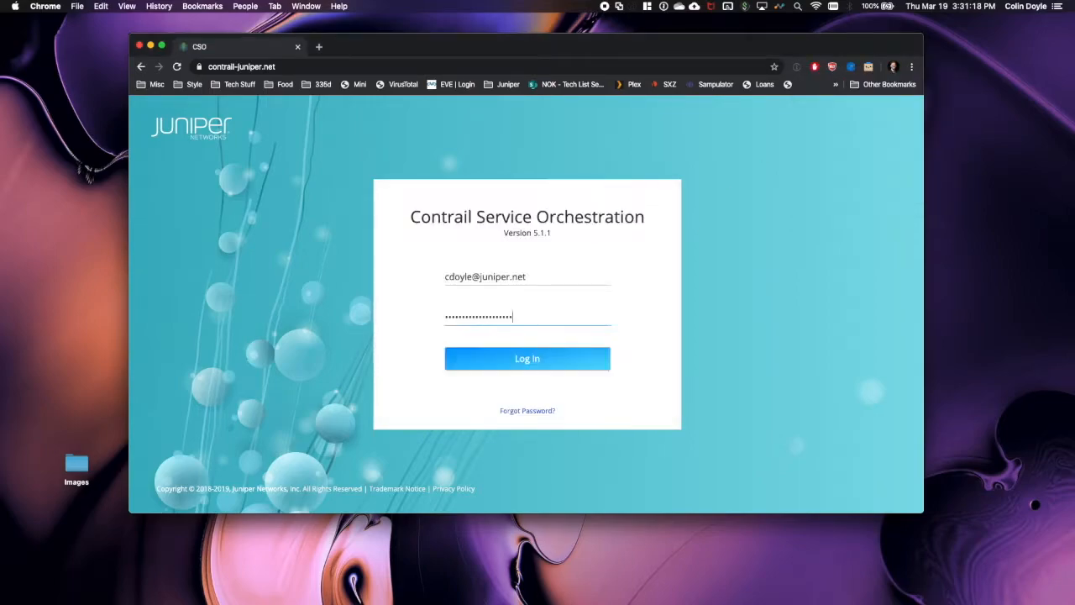
{"action": "left_click", "coordinate": [555, 358]}
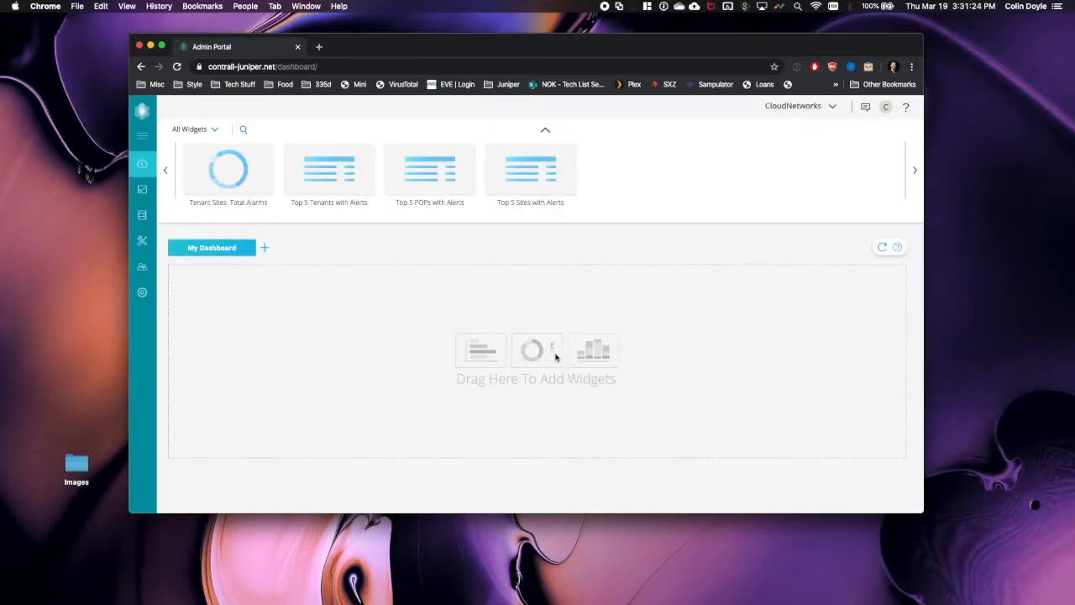
{"action": "left_click", "coordinate": [833, 108]}
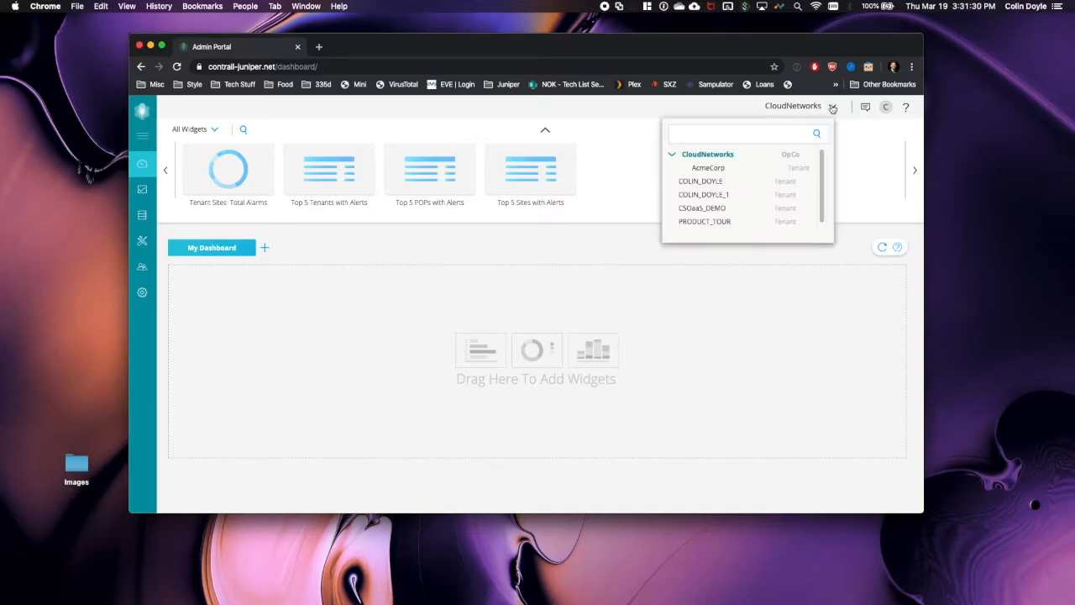
{"action": "left_click", "coordinate": [714, 182]}
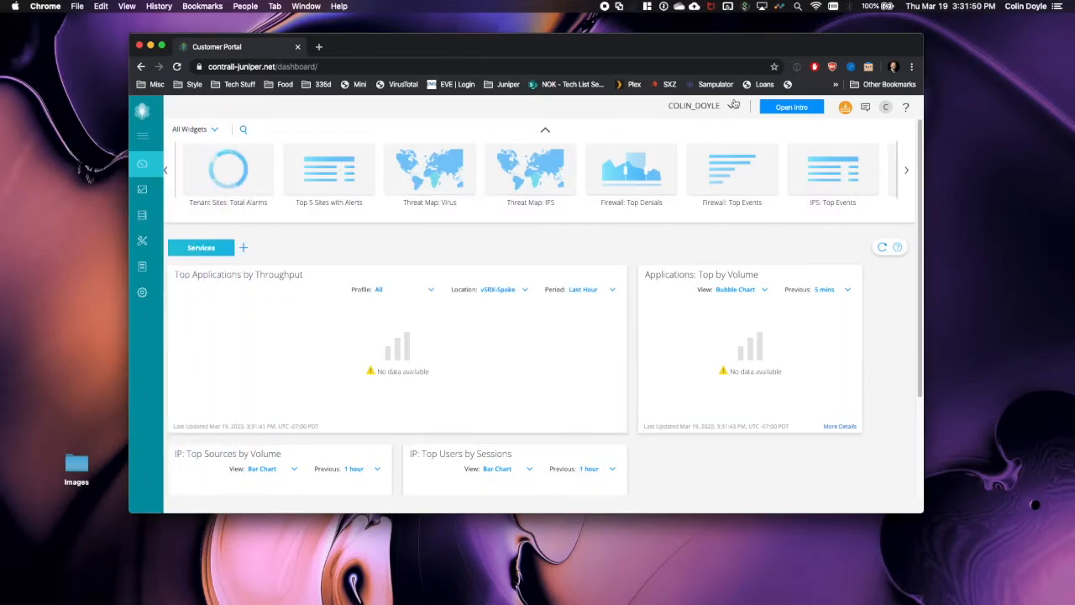
- Open the vSRX-Spoke site from Resources > Site Management and show its LAN segments
{"action": "mouse_move", "coordinate": [146, 222]}
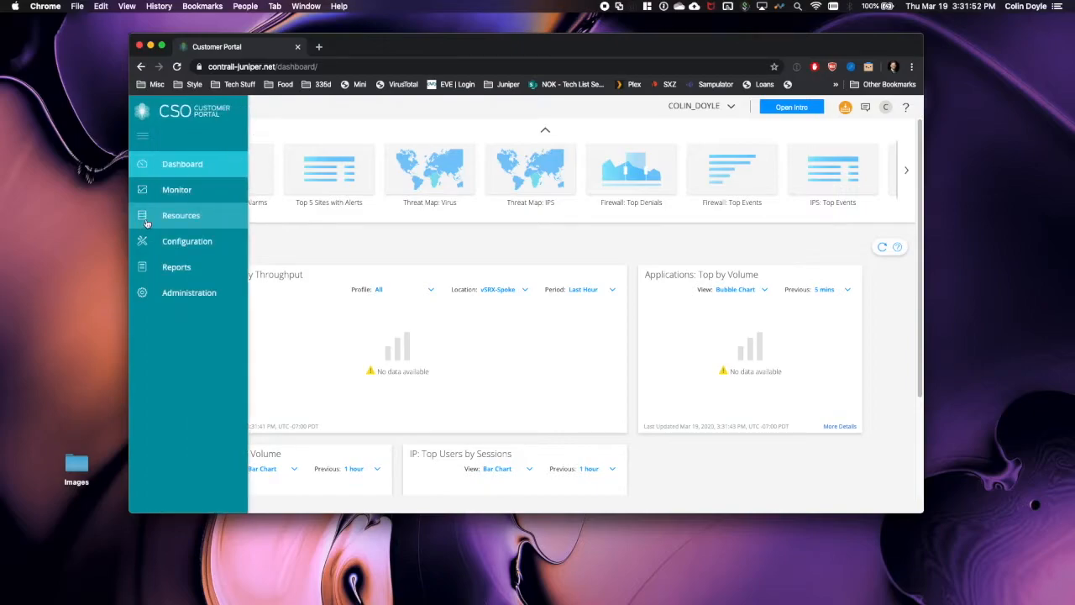
{"action": "left_click", "coordinate": [158, 217]}
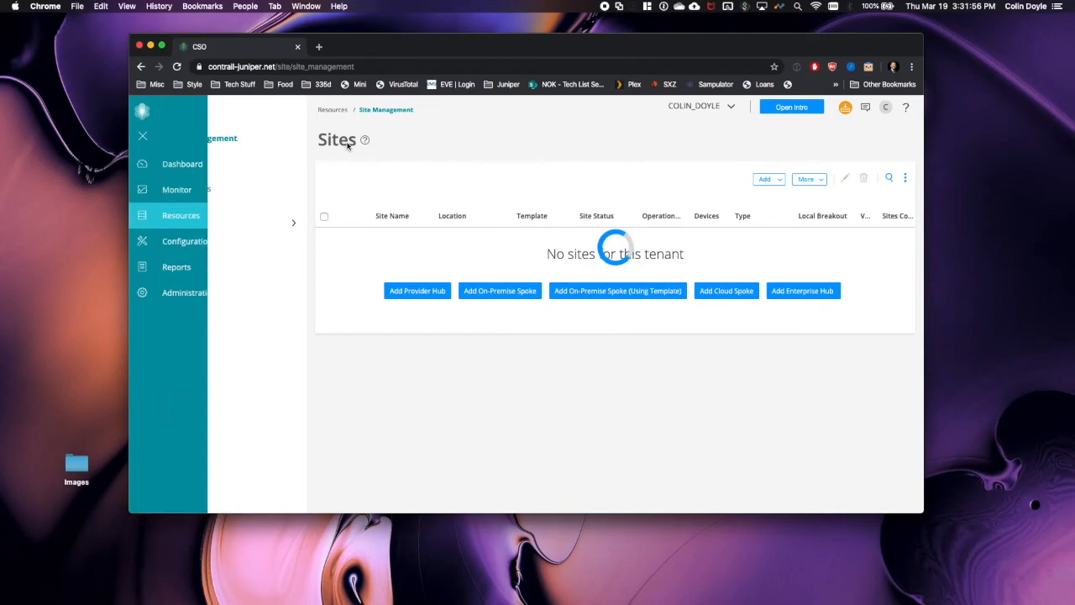
{"action": "scroll", "coordinate": [459, 377], "scroll_direction": "down", "scroll_amount": 3}
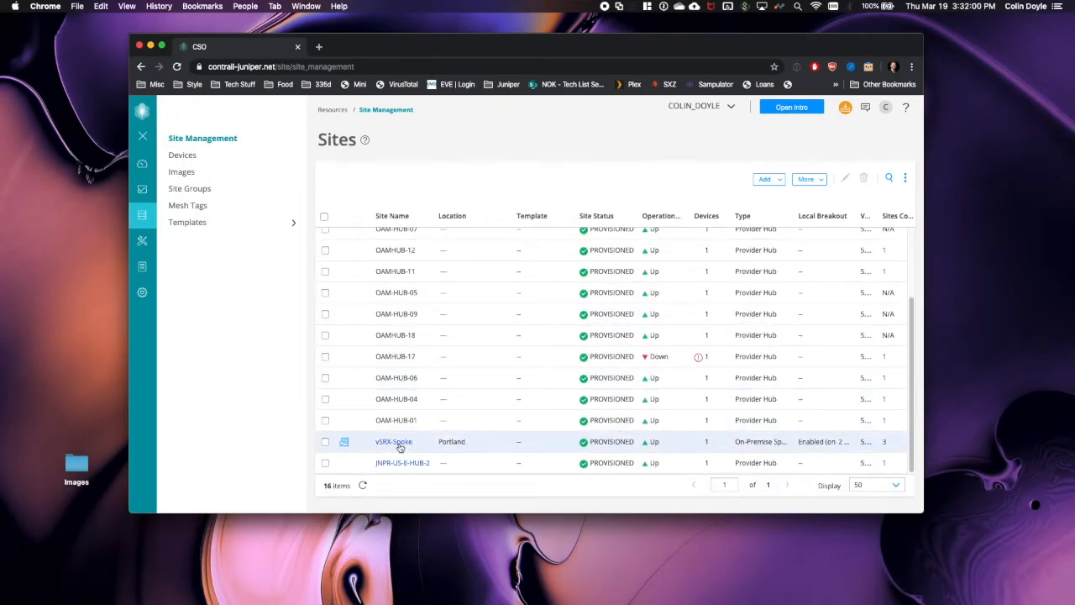
{"action": "left_click", "coordinate": [398, 442]}
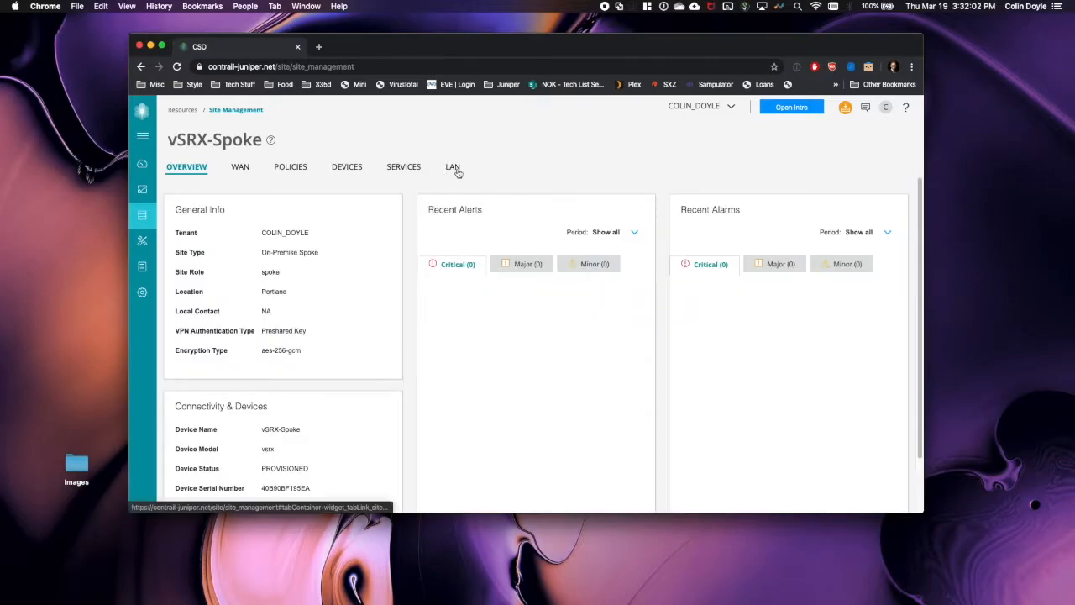
{"action": "left_click", "coordinate": [454, 168]}
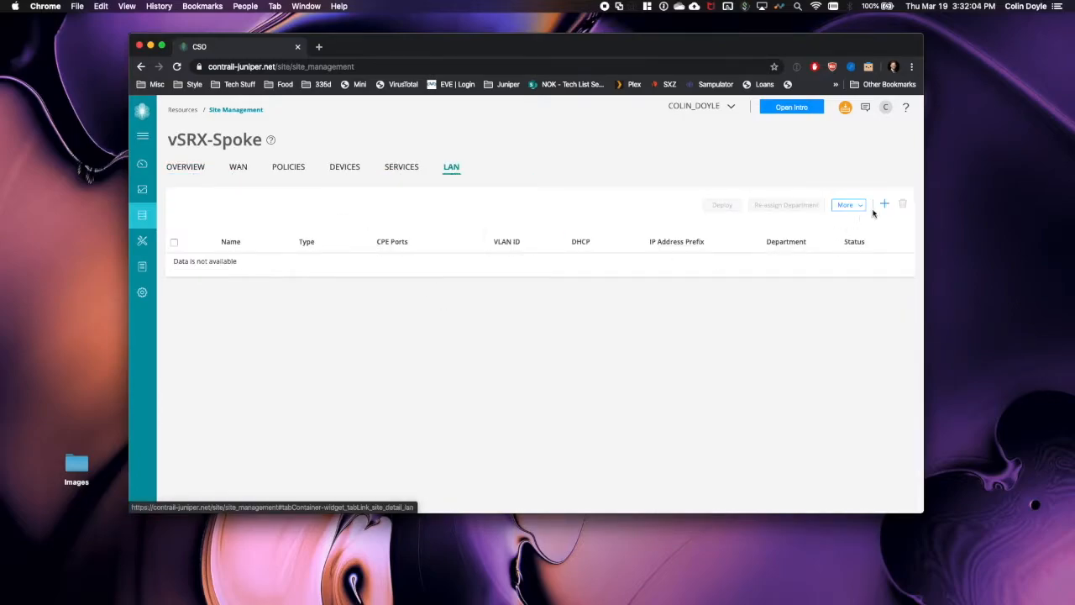
- Add LAN segment ClientNet with VLAN ID 71 and create a new department named Client
{"action": "left_click", "coordinate": [884, 204]}
{"action": "left_click", "coordinate": [451, 181]}
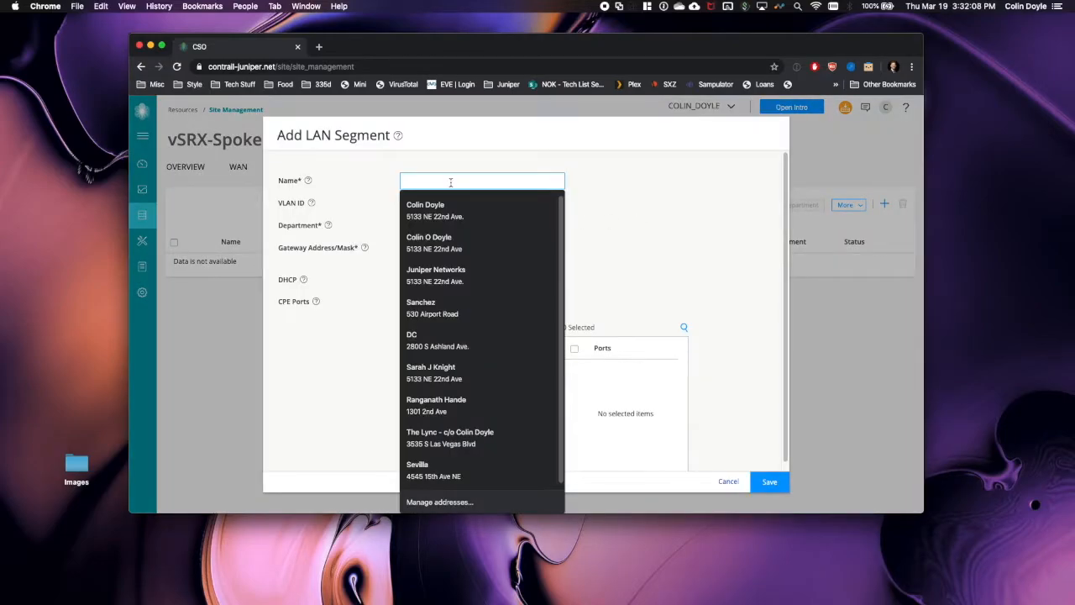
{"action": "type", "text": "Cl"}
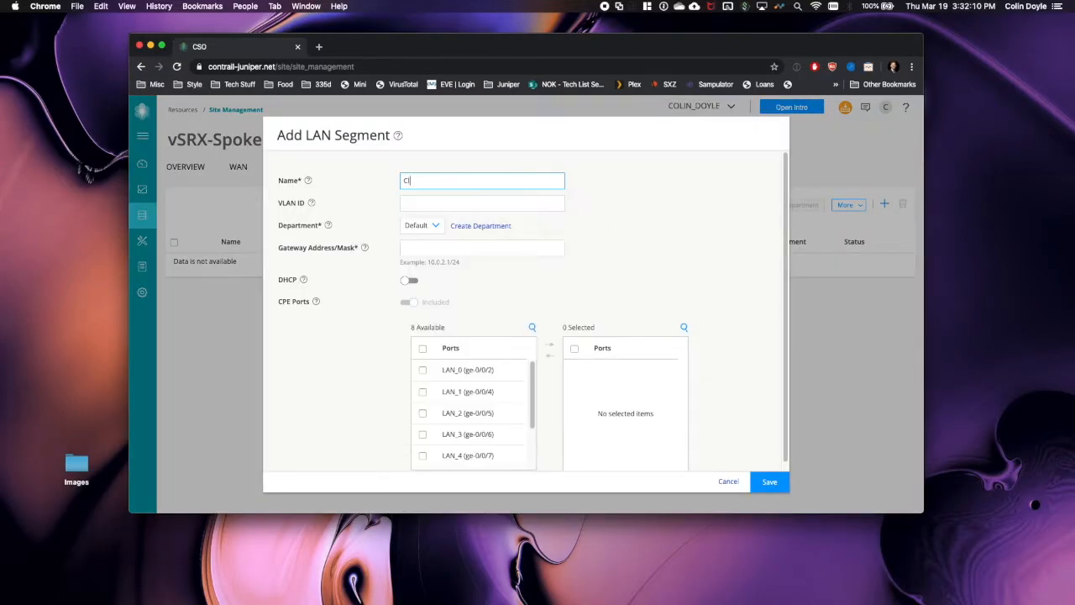
{"action": "type", "text": "ientNet"}
{"action": "key", "text": "Tab"}
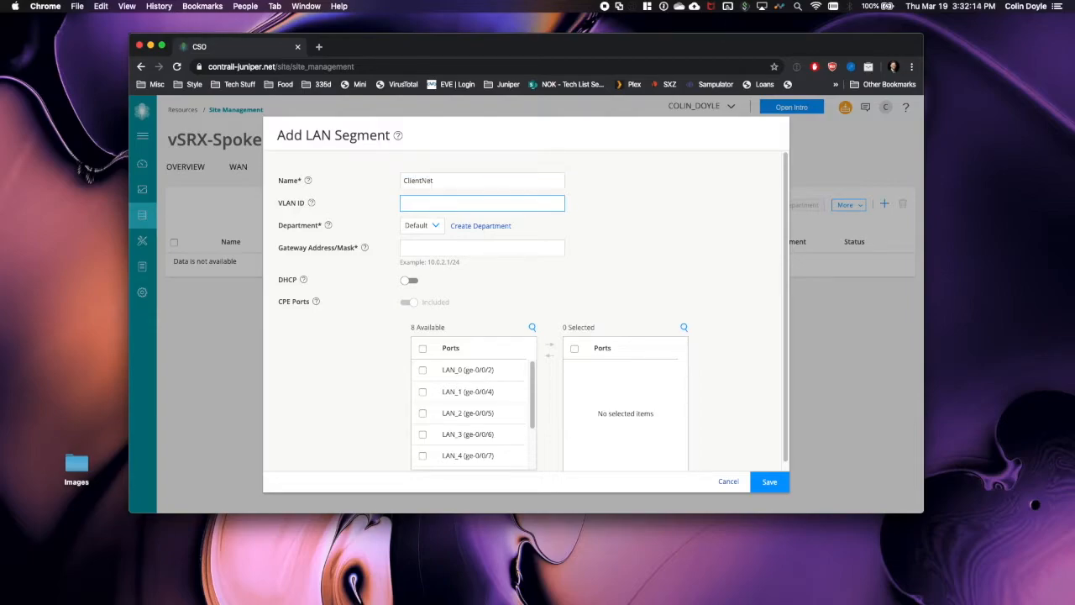
{"action": "left_click", "coordinate": [437, 227]}
{"action": "left_click", "coordinate": [649, 224]}
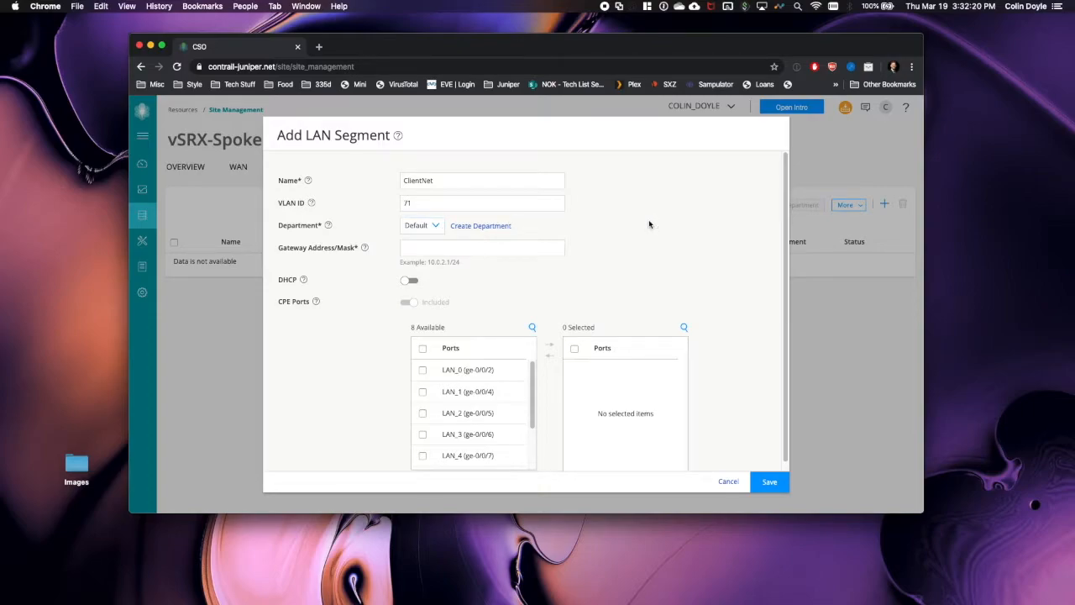
{"action": "left_click", "coordinate": [481, 226]}
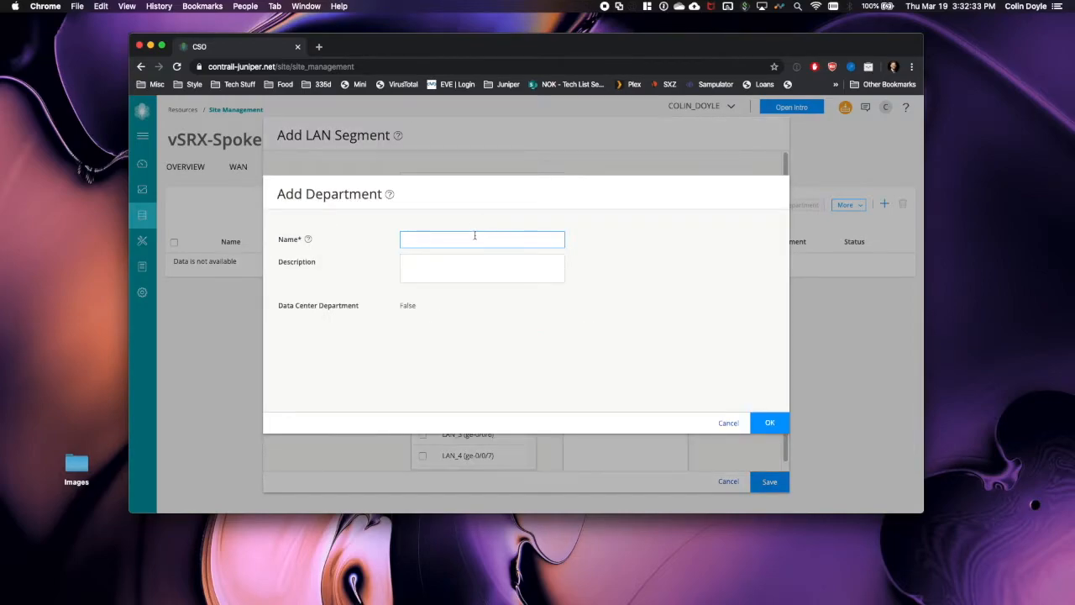
{"action": "type", "text": "Client"}
{"action": "left_click", "coordinate": [769, 422]}
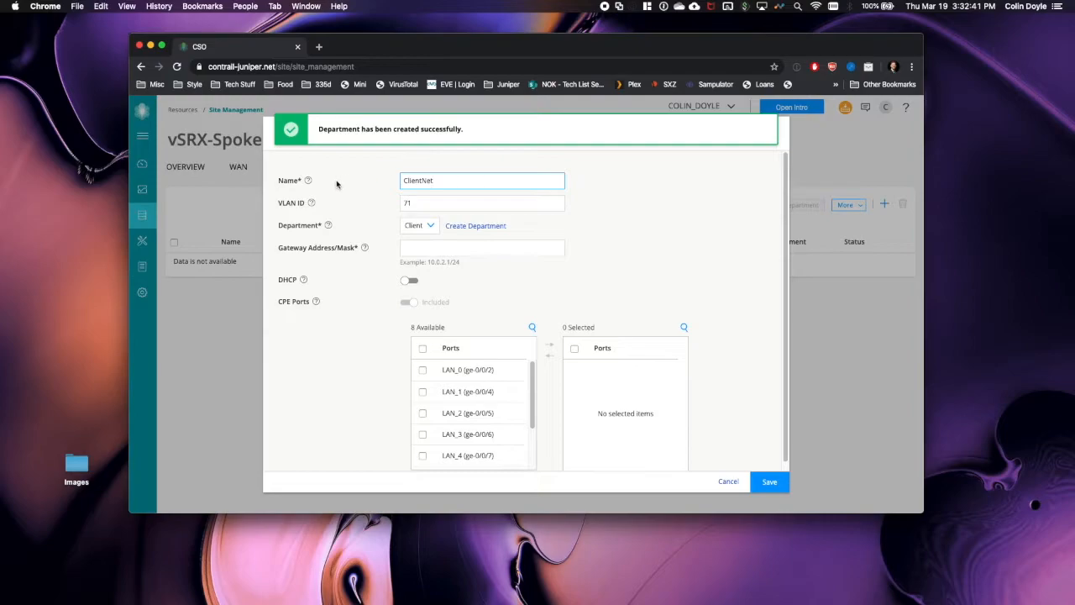
- Set gateway 10.0.71.1/24 and enable DHCP with range 10.0.71.10–10.0.71.20
{"action": "left_click", "coordinate": [440, 250]}
{"action": "type", "text": "10."}
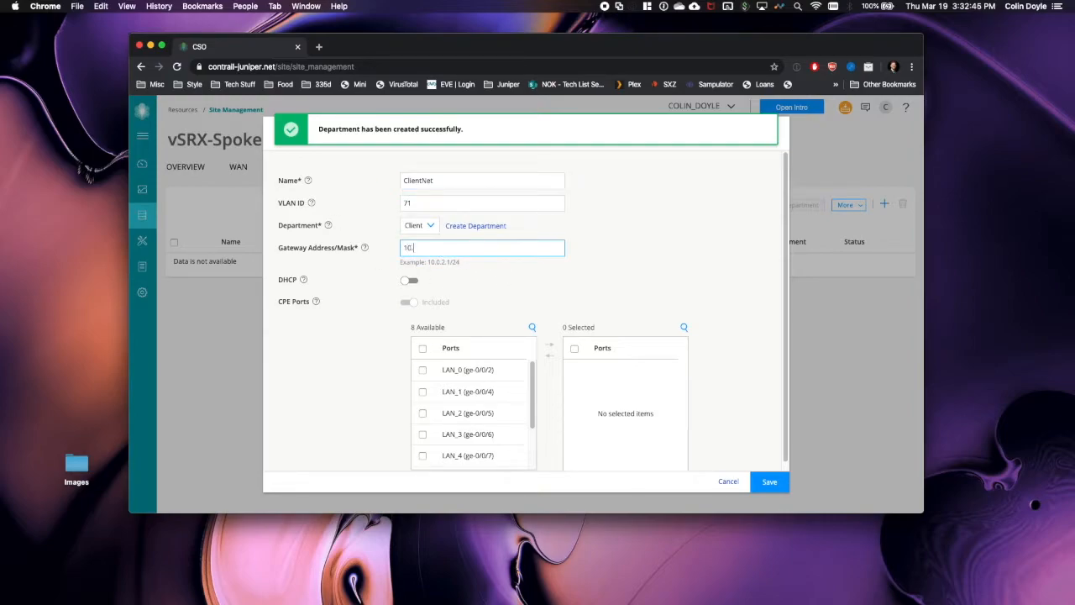
{"action": "type", "text": "0.71.1/24"}
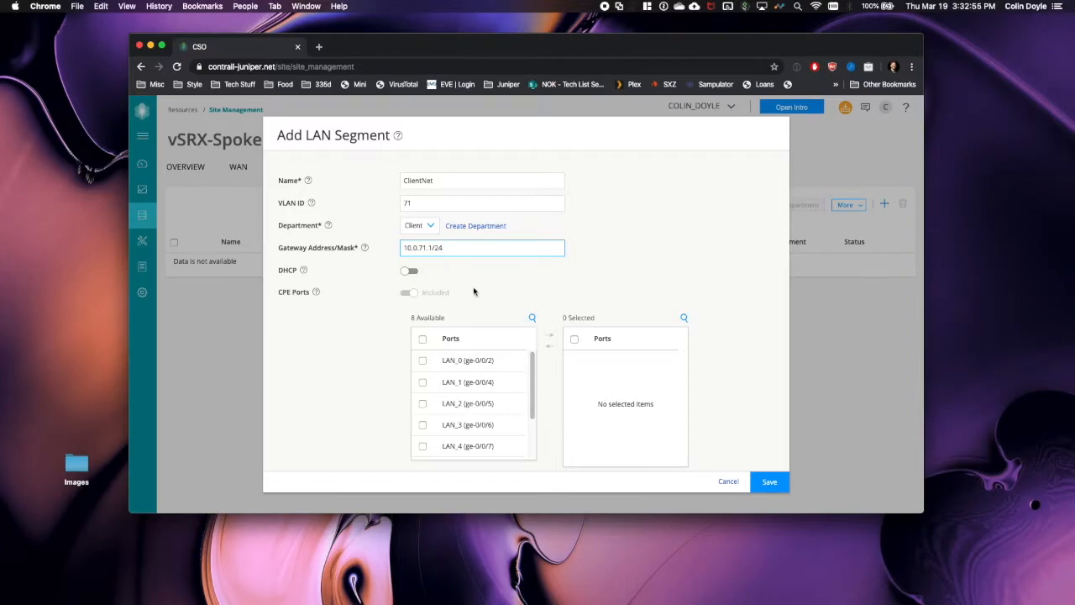
{"action": "left_click", "coordinate": [404, 272]}
{"action": "left_click", "coordinate": [448, 291]}
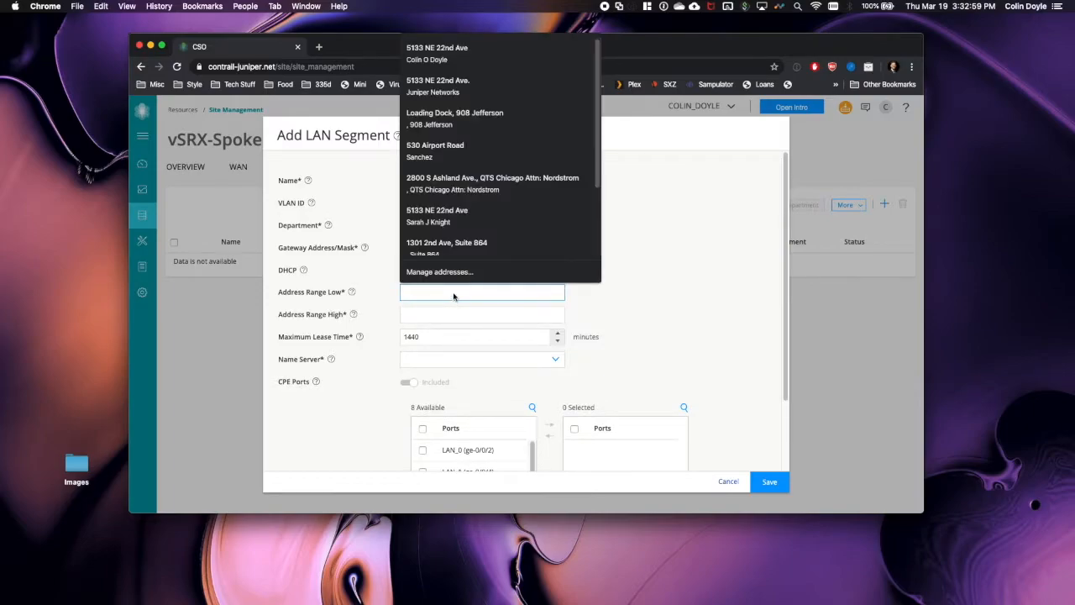
{"action": "type", "text": "10.0.71.10"}
{"action": "key", "text": "Tab"}
{"action": "type", "text": "10.0.71.20"}
- Add name servers 8.8.8.8 and 8.8.4.4 and assign port LAN_0 to ClientNet
{"action": "left_click", "coordinate": [477, 362]}
{"action": "type", "text": "8.8.8.8"}
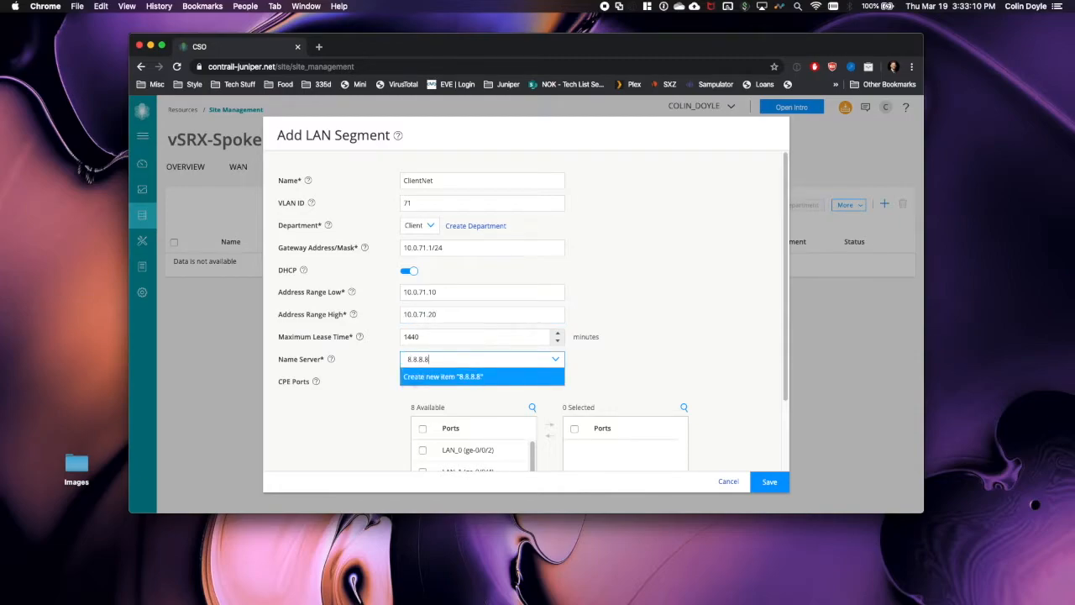
{"action": "key", "text": "Return"}
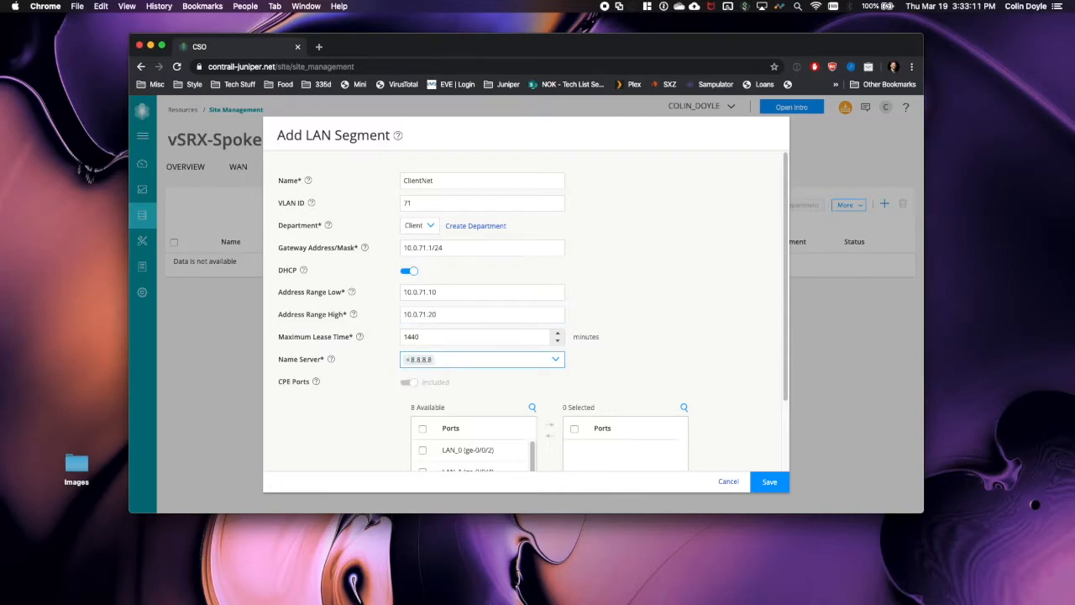
{"action": "type", "text": "8.8.4.4"}
{"action": "key", "text": "Return"}
{"action": "scroll", "coordinate": [512, 358], "scroll_direction": "down", "scroll_amount": 2}
{"action": "left_click", "coordinate": [517, 363]}
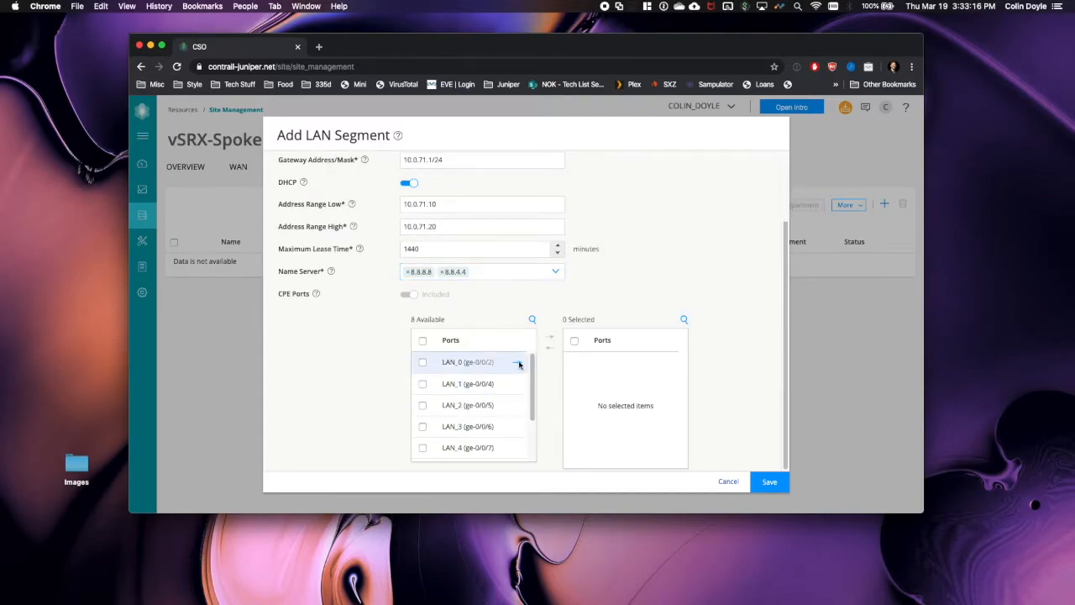
- Save ClientNet, deploy it to the vSRX-Spoke site, and review the deployment job details
{"action": "left_click", "coordinate": [770, 482]}
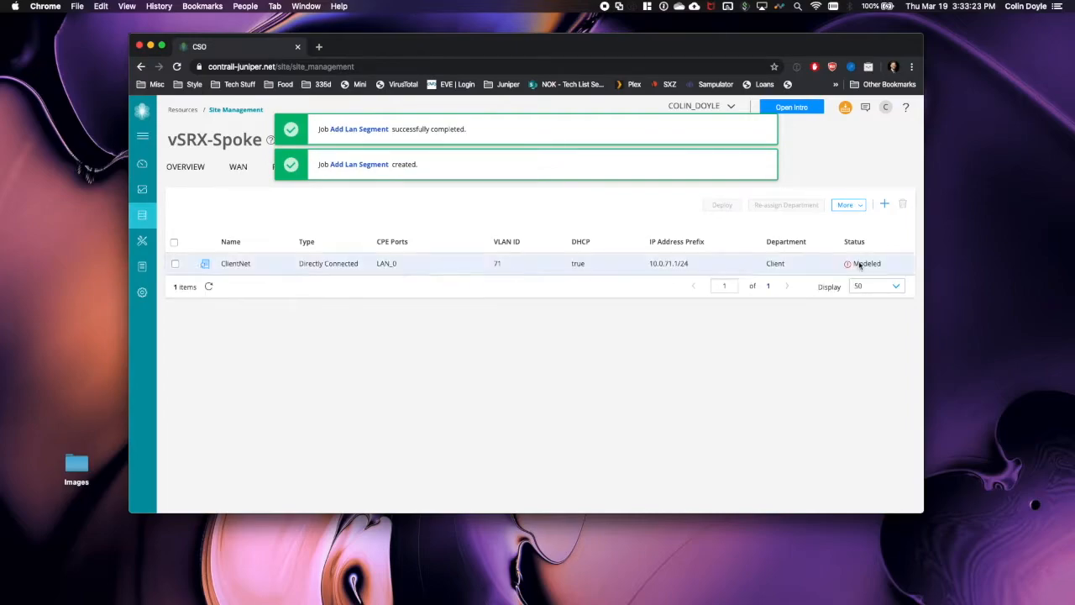
{"action": "mouse_move", "coordinate": [200, 265]}
{"action": "left_click", "coordinate": [175, 263]}
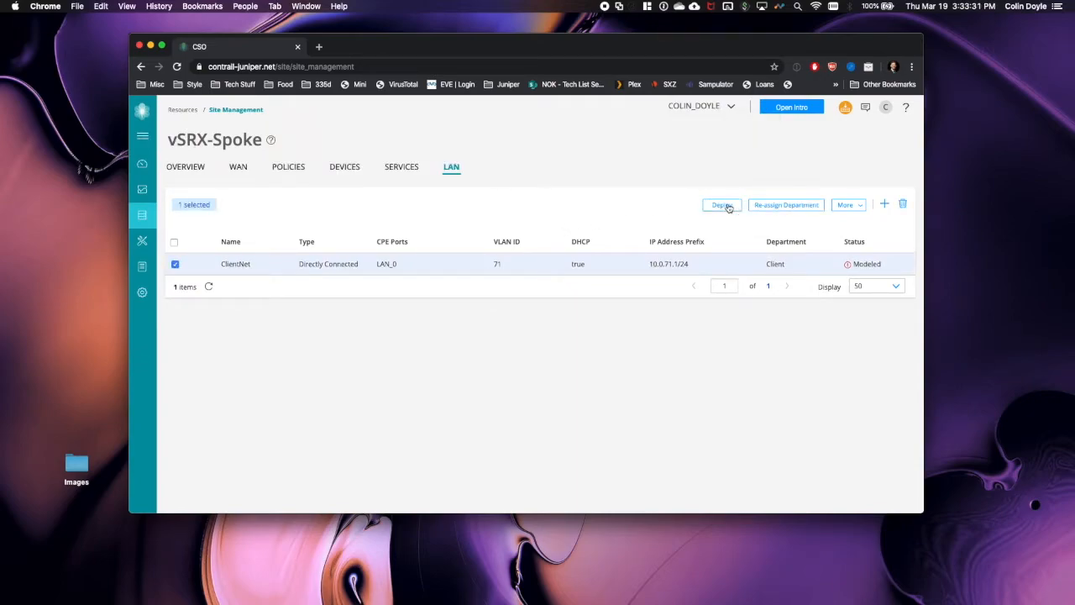
{"action": "left_click", "coordinate": [727, 205]}
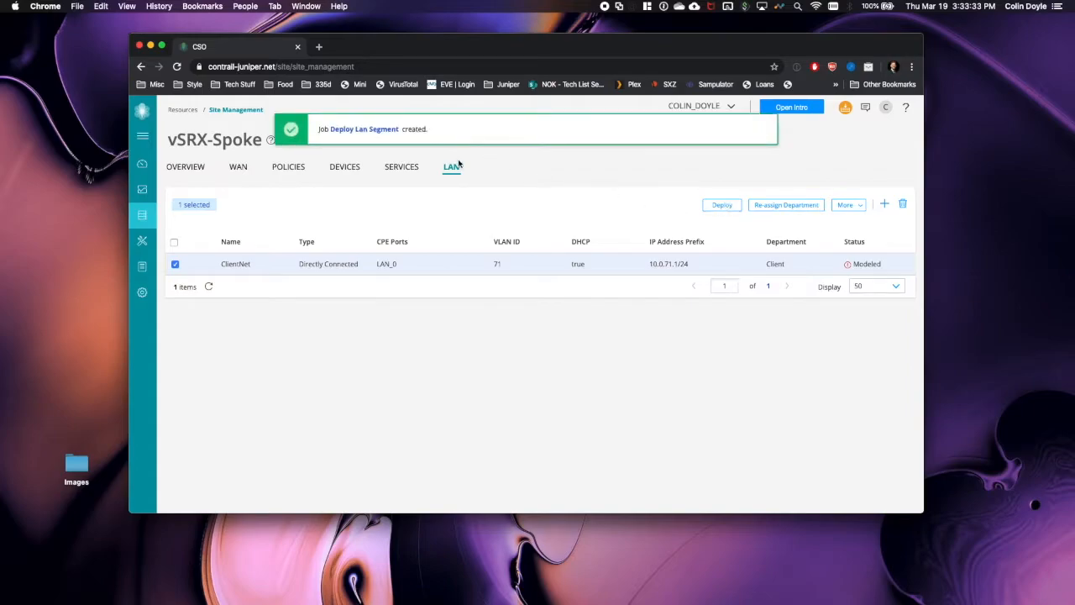
{"action": "left_click", "coordinate": [366, 129]}
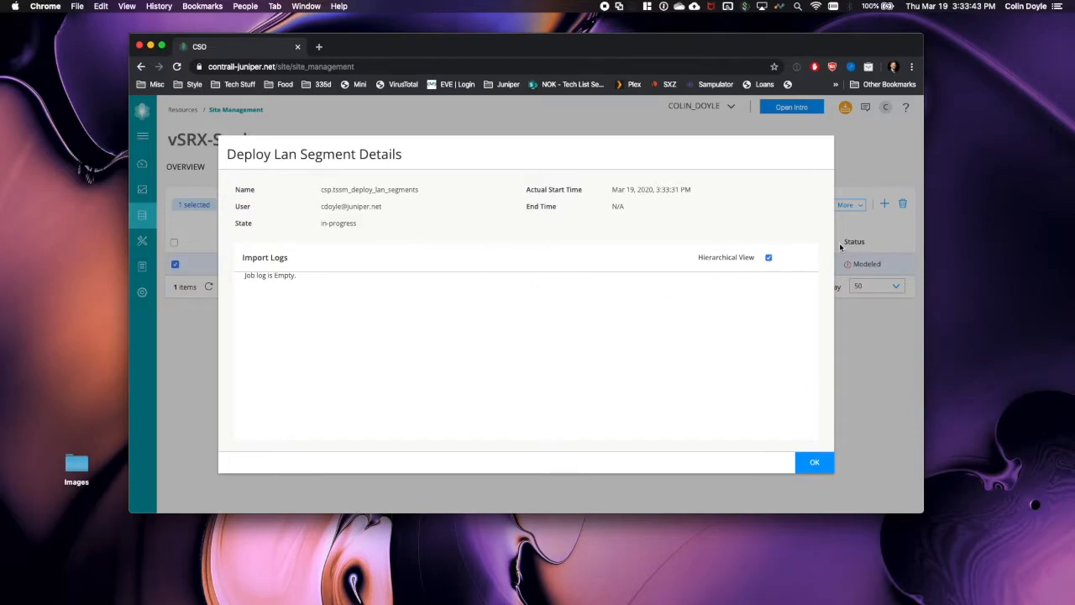
{"action": "left_click", "coordinate": [817, 463]}
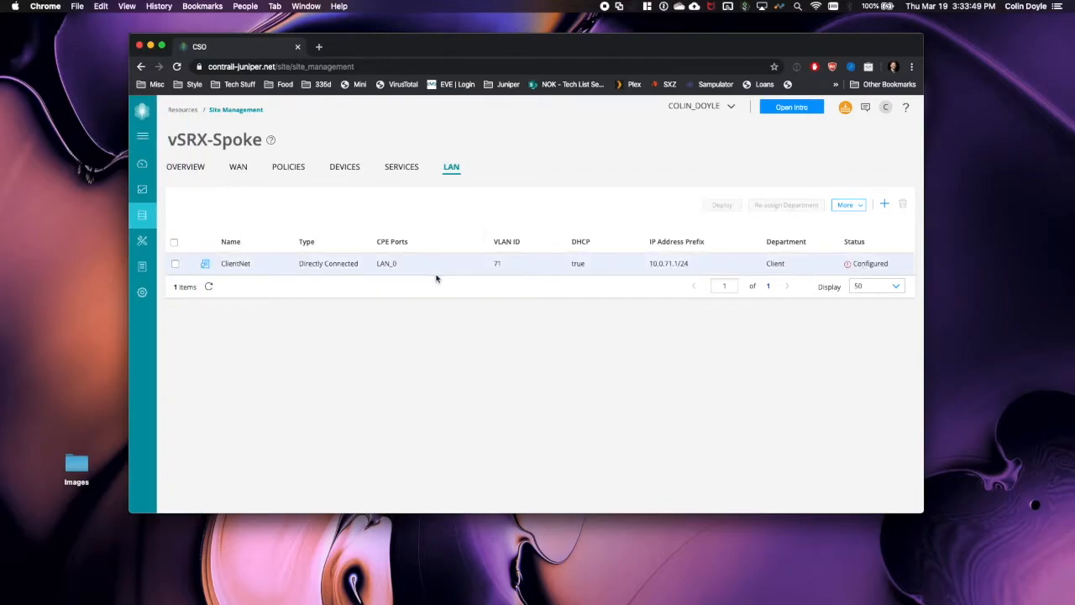
- Check the tasks of the newest deploy_lan_segments job under Monitor > Jobs
{"action": "mouse_move", "coordinate": [153, 254]}
{"action": "left_click", "coordinate": [176, 187]}
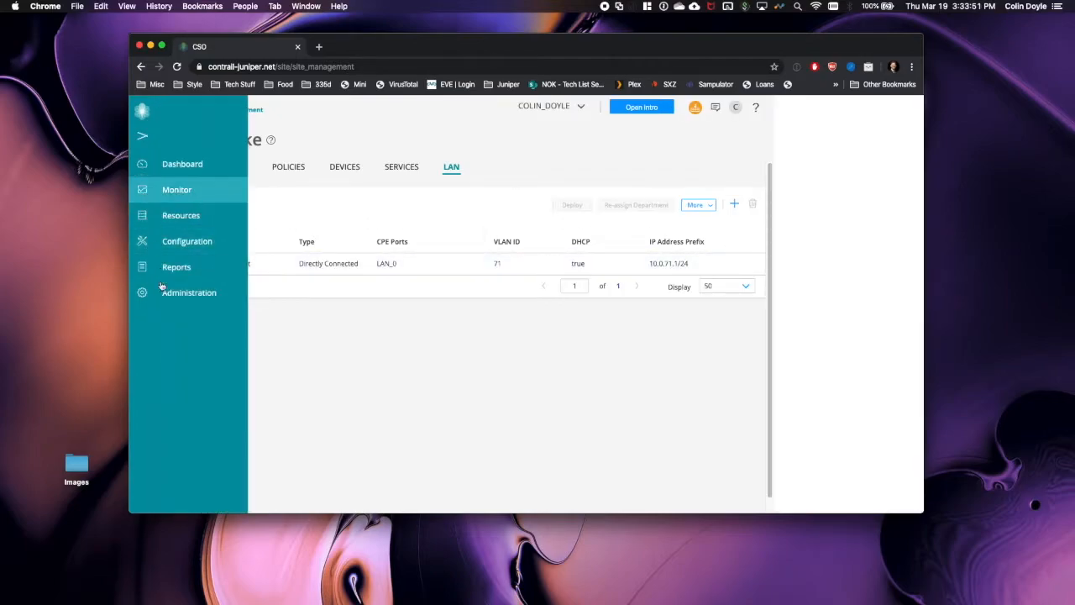
{"action": "left_click", "coordinate": [177, 290]}
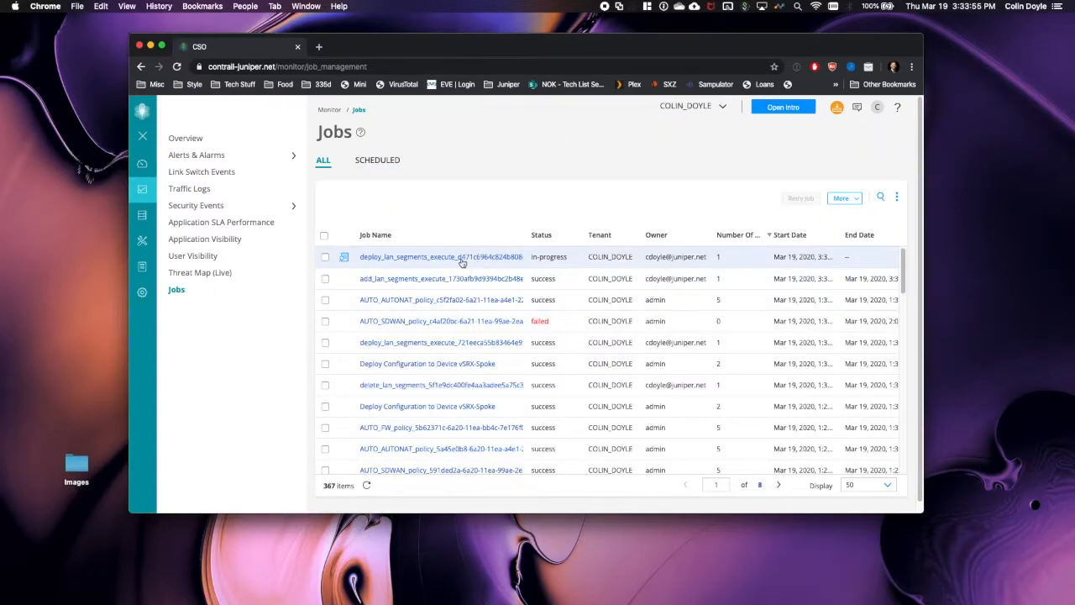
{"action": "left_click", "coordinate": [459, 258]}
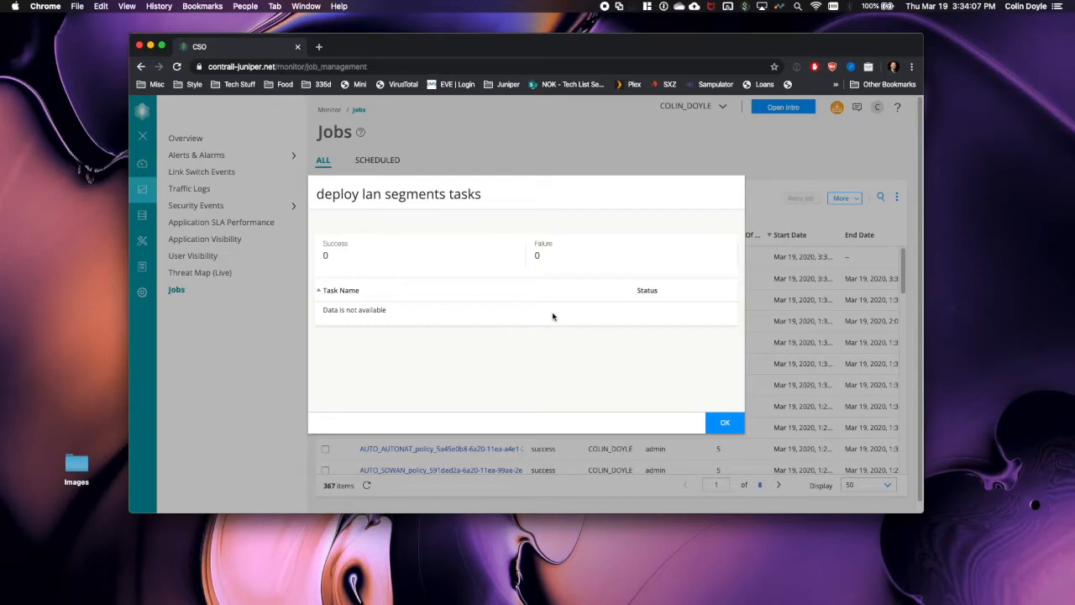
{"action": "left_click", "coordinate": [725, 422]}
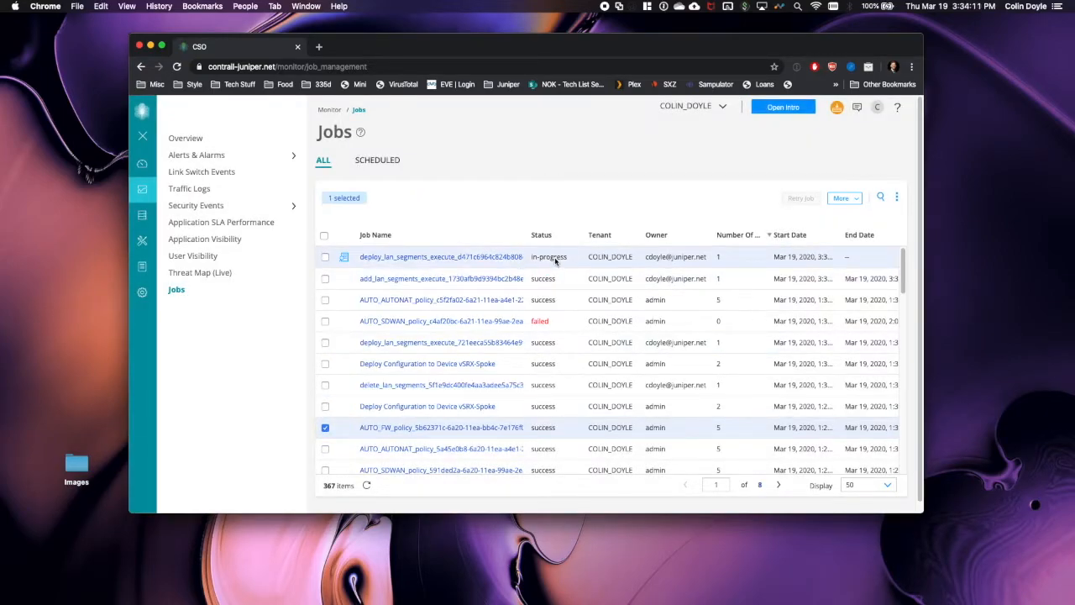
{"action": "mouse_move", "coordinate": [152, 214]}
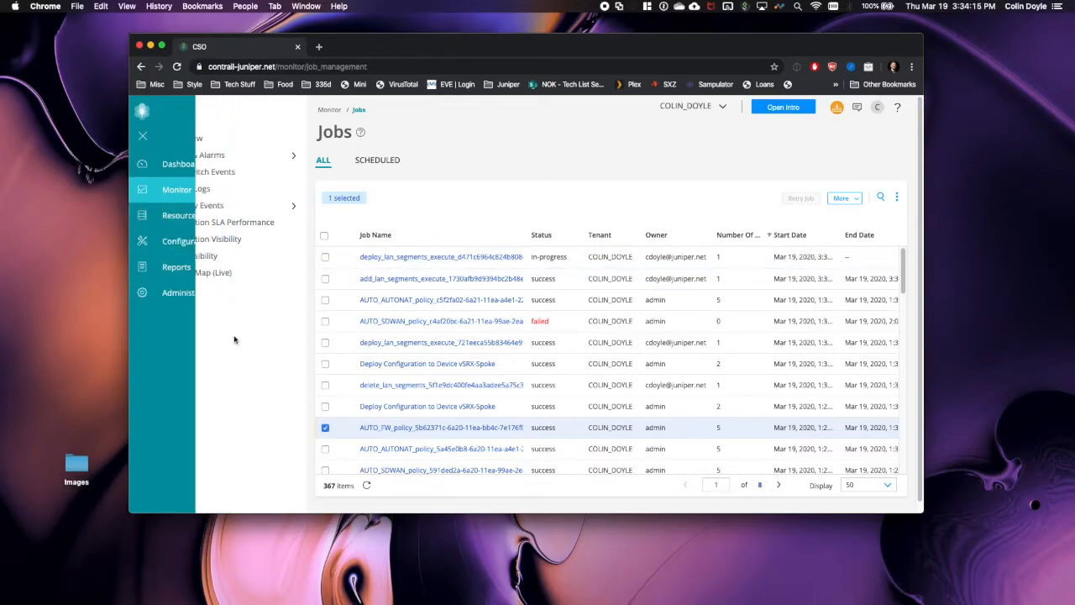
- Browse the Monitor privileges in a new Add Role form, then cancel without saving
{"action": "left_click", "coordinate": [152, 294]}
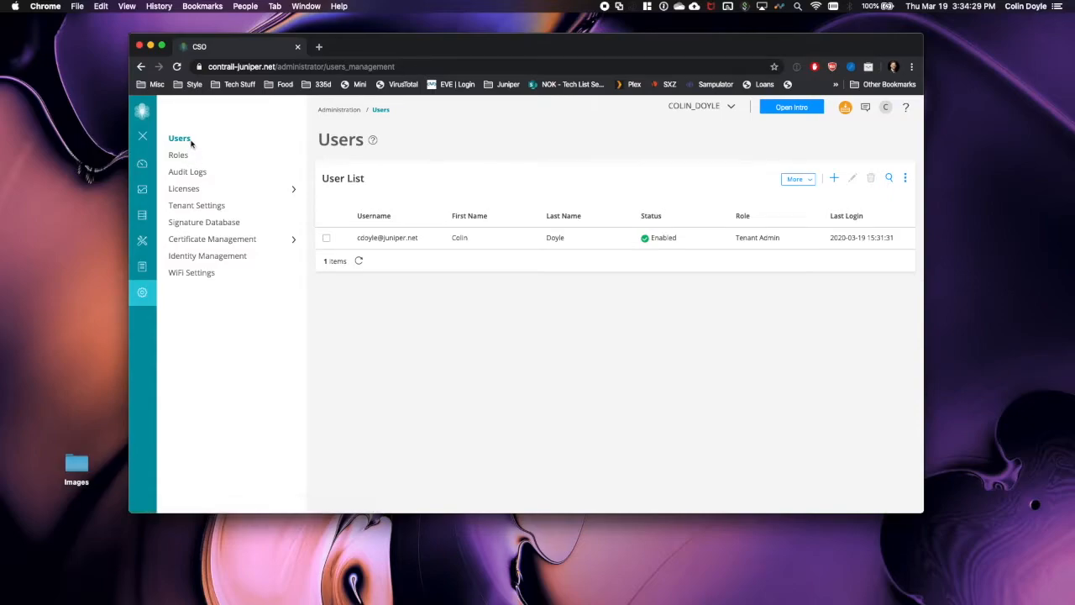
{"action": "left_click", "coordinate": [182, 156]}
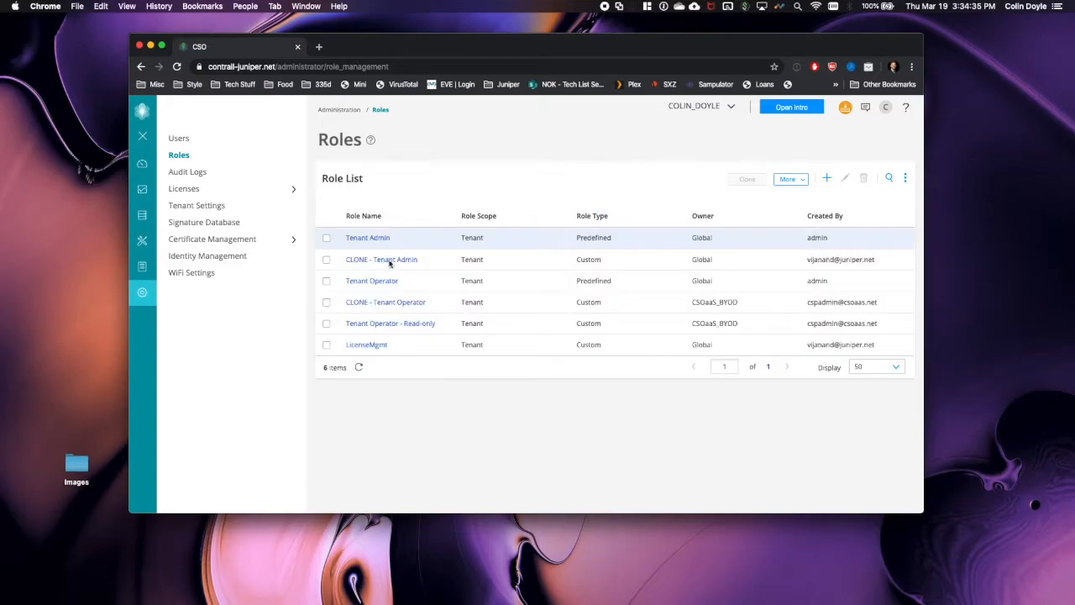
{"action": "left_click", "coordinate": [827, 179]}
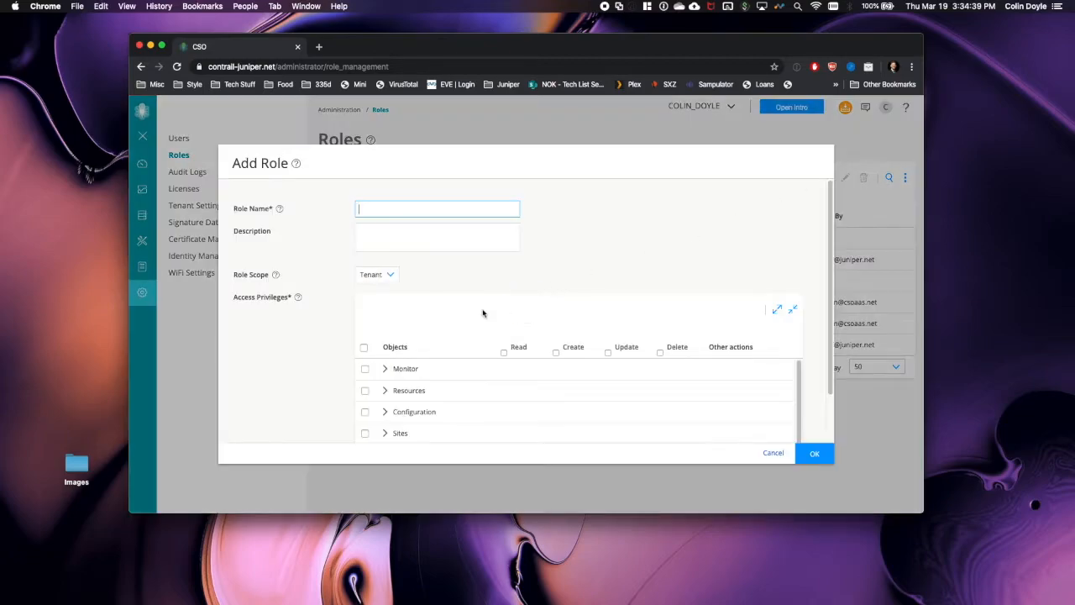
{"action": "scroll", "coordinate": [403, 396], "scroll_direction": "down", "scroll_amount": 5}
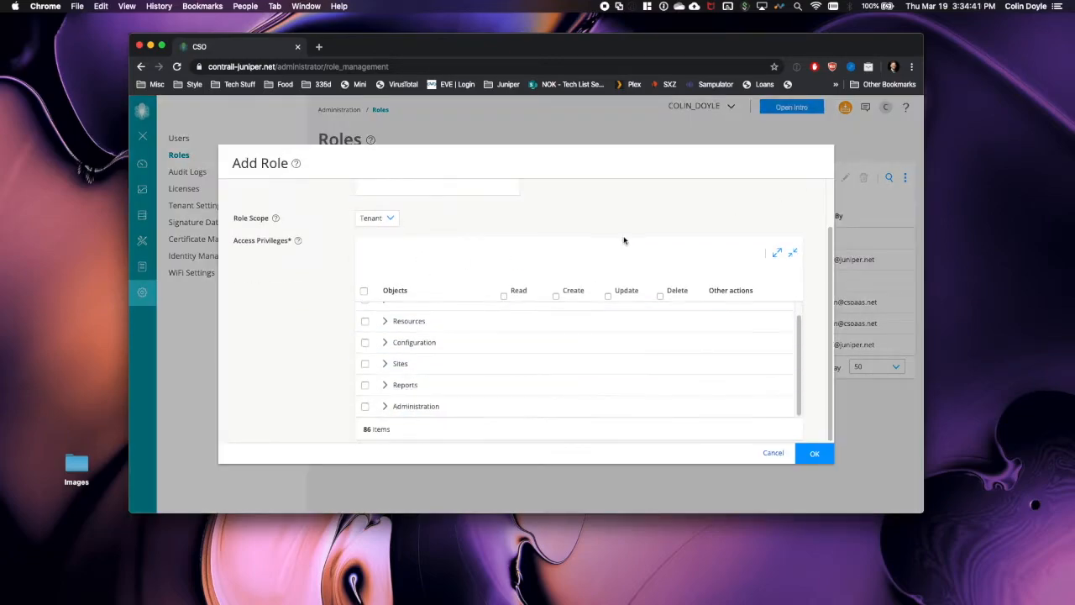
{"action": "scroll", "coordinate": [514, 363], "scroll_direction": "up", "scroll_amount": 1}
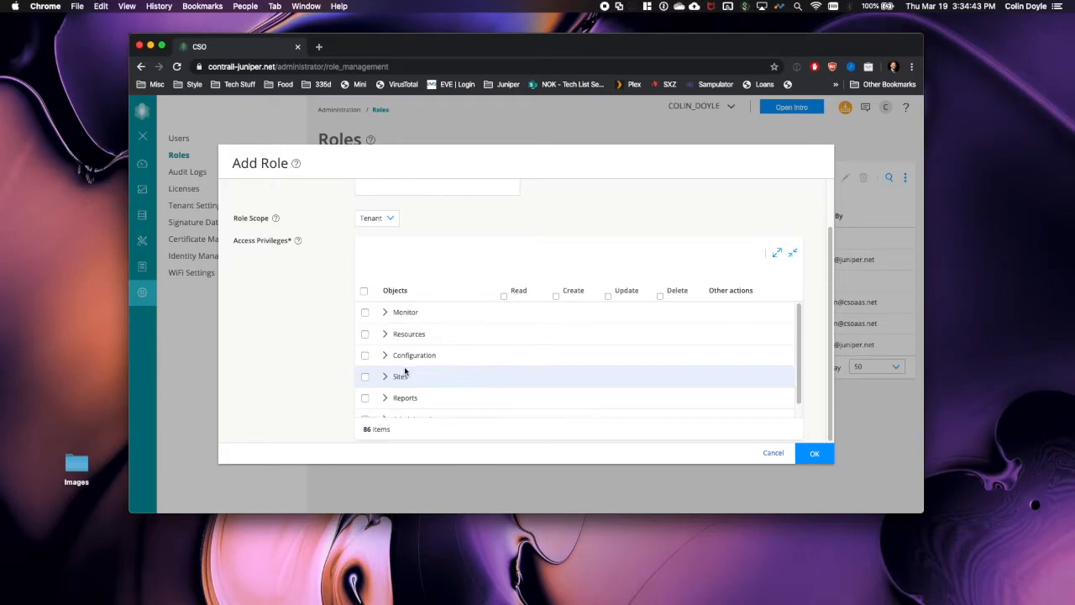
{"action": "left_click", "coordinate": [384, 314]}
{"action": "left_click", "coordinate": [384, 314]}
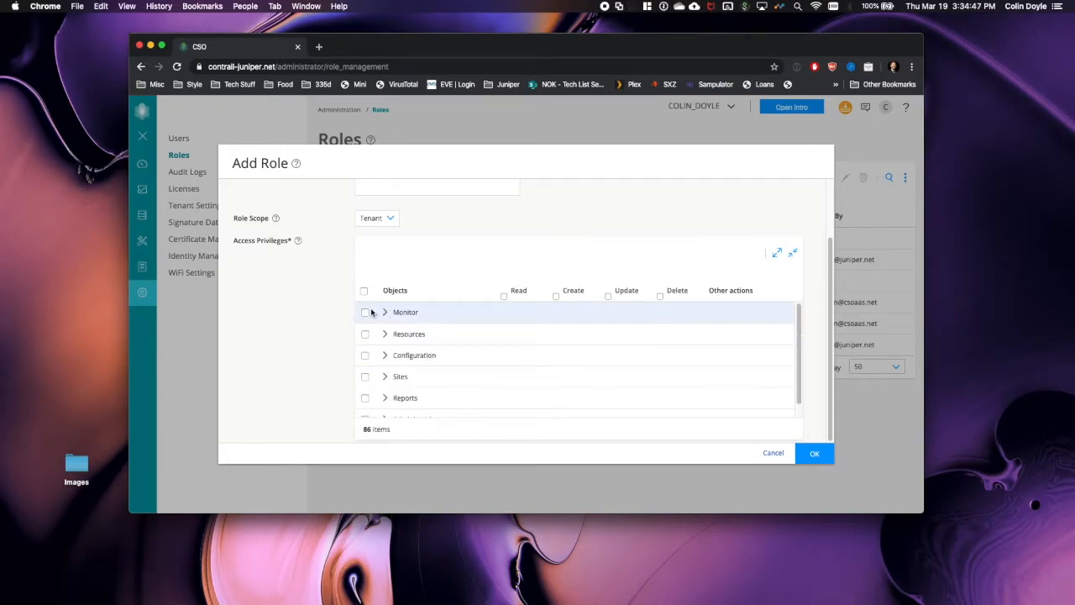
{"action": "left_click", "coordinate": [385, 312]}
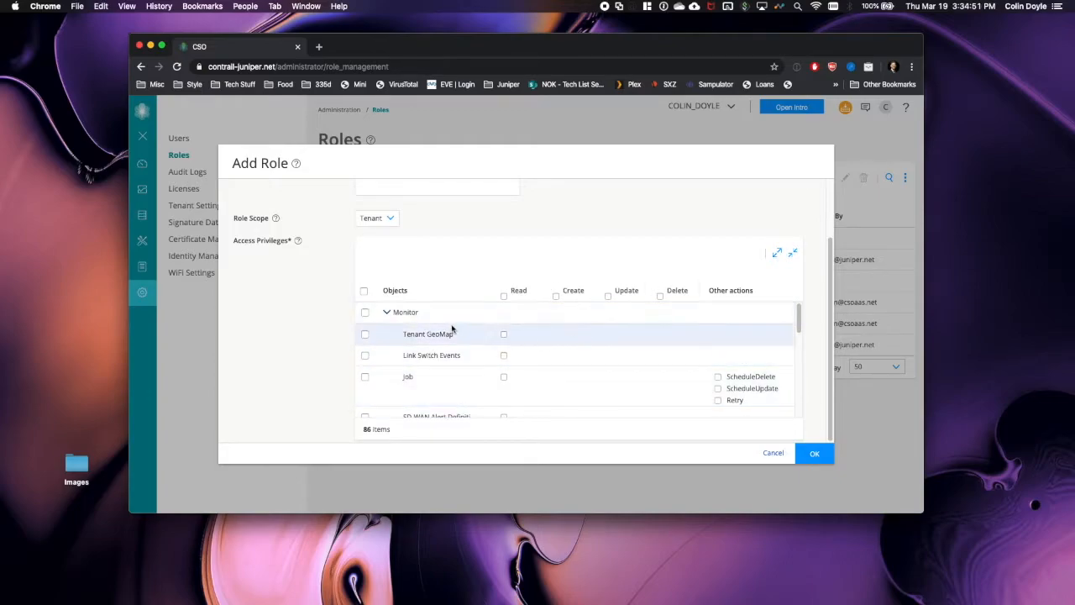
{"action": "left_click", "coordinate": [385, 312]}
{"action": "scroll", "coordinate": [475, 238], "scroll_direction": "up", "scroll_amount": 2}
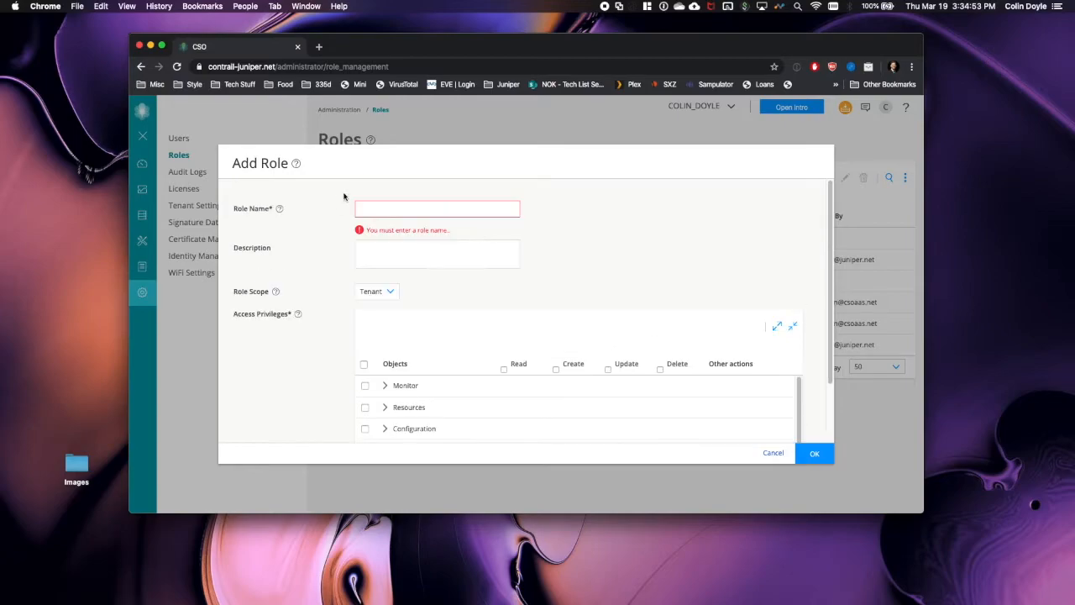
{"action": "left_click", "coordinate": [773, 451]}
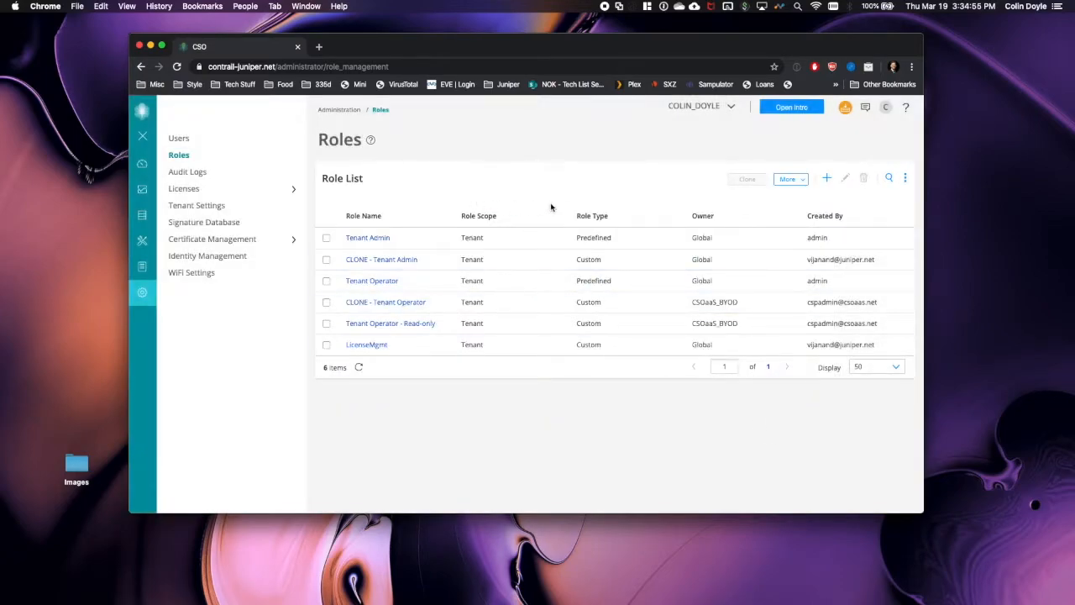
- Return to the Jobs list under Monitor
{"action": "left_click", "coordinate": [182, 139]}
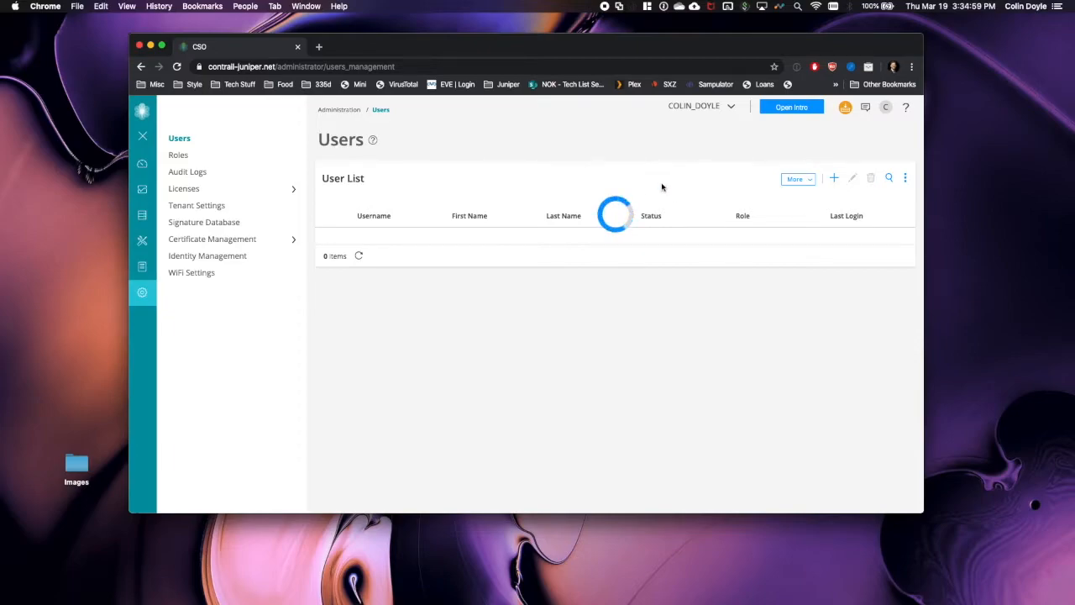
{"action": "left_click", "coordinate": [156, 190]}
{"action": "left_click", "coordinate": [178, 290]}
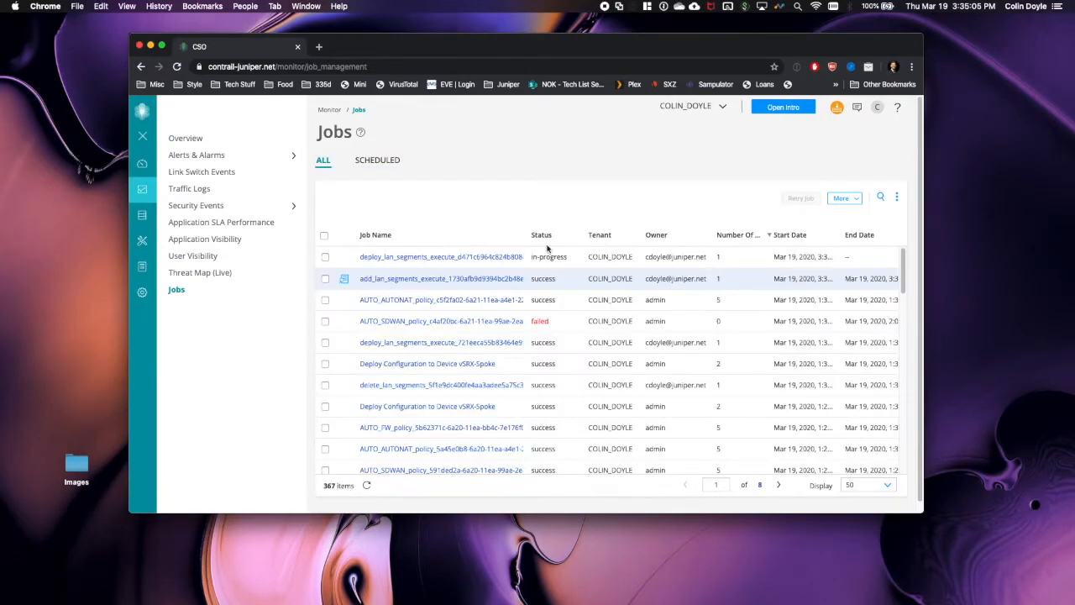
{"action": "left_click", "coordinate": [458, 258]}
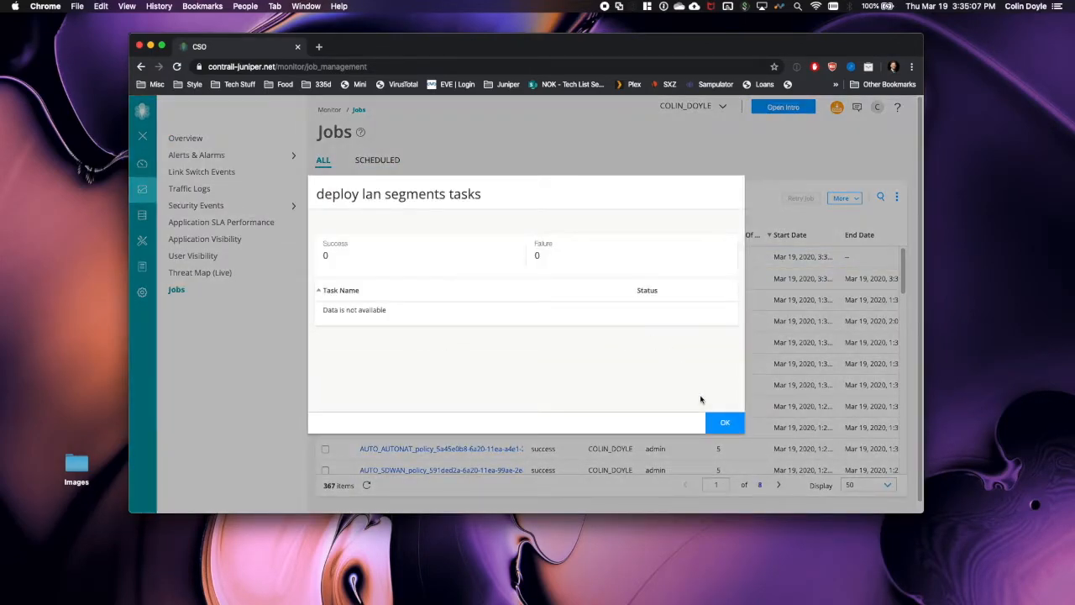
{"action": "left_click", "coordinate": [723, 423]}
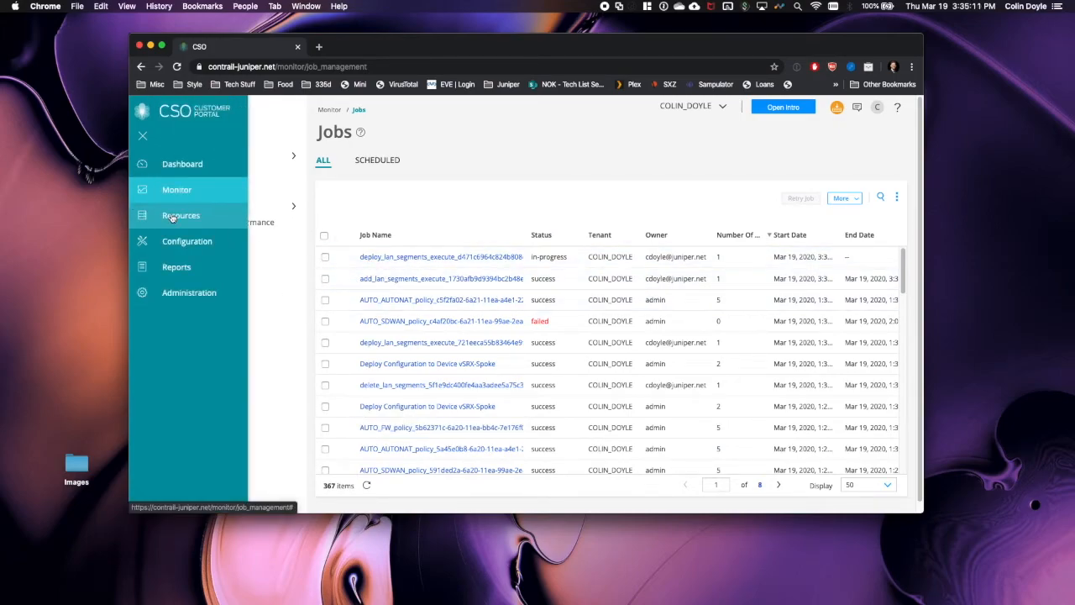
{"action": "left_click", "coordinate": [172, 217]}
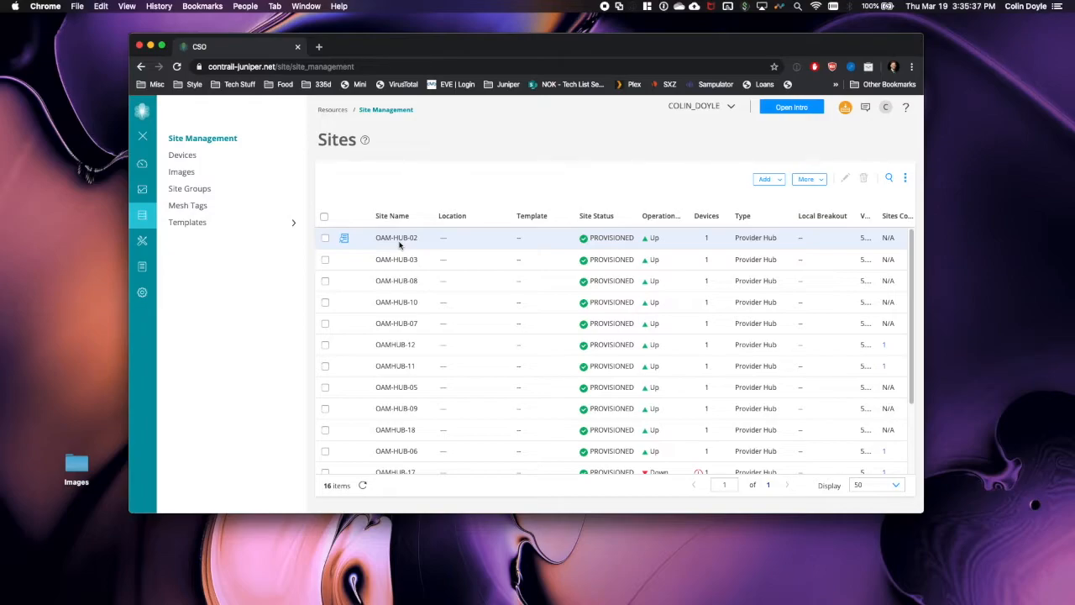
{"action": "scroll", "coordinate": [400, 243], "scroll_direction": "down", "scroll_amount": 3}
{"action": "scroll", "coordinate": [504, 433], "scroll_direction": "up", "scroll_amount": 3}
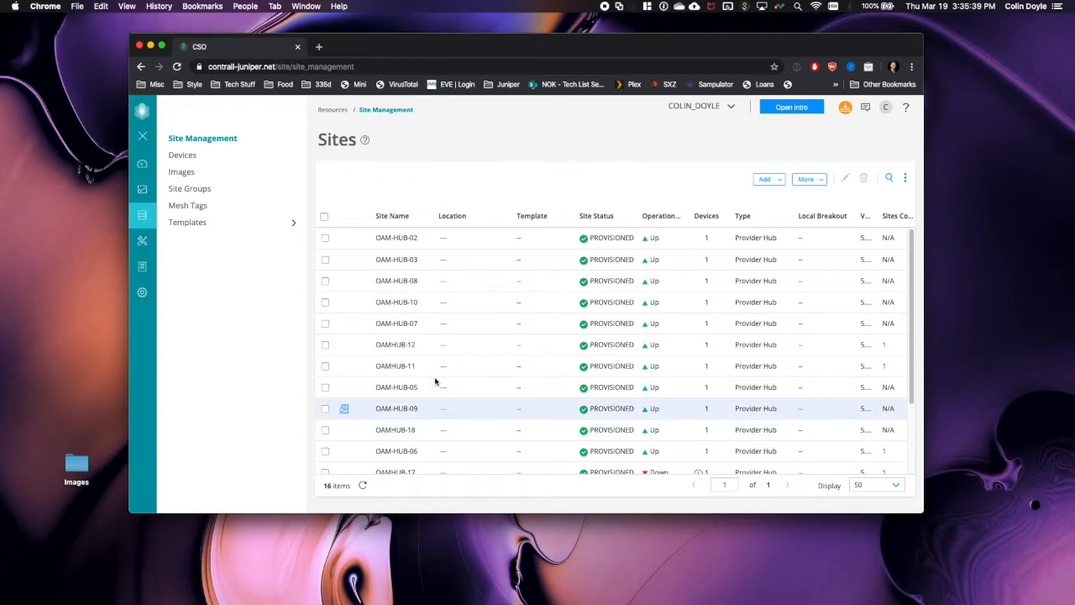
{"action": "left_click", "coordinate": [157, 191]}
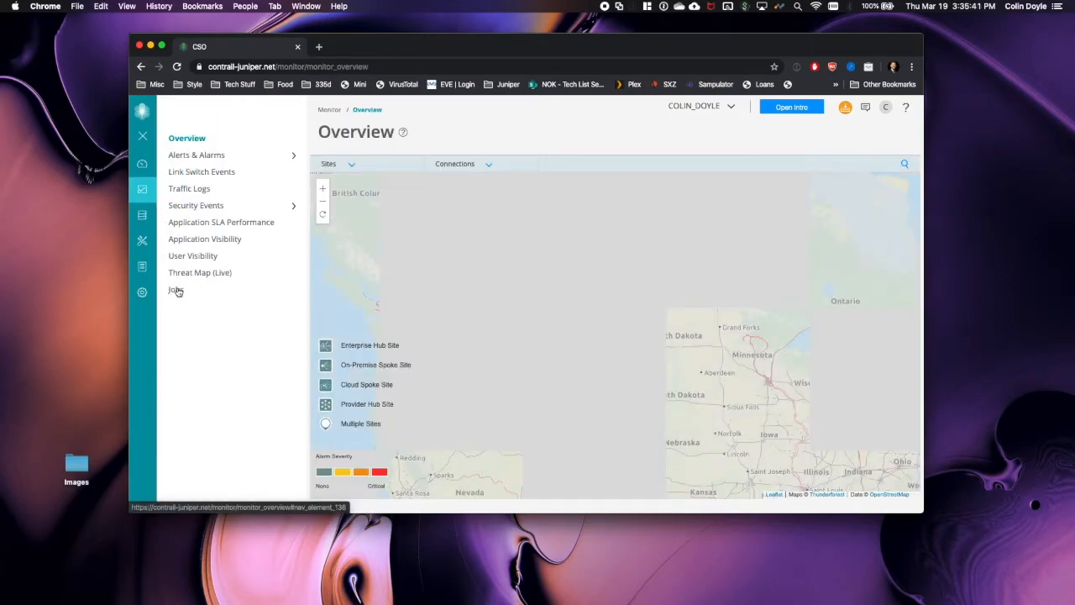
{"action": "left_click", "coordinate": [176, 289]}
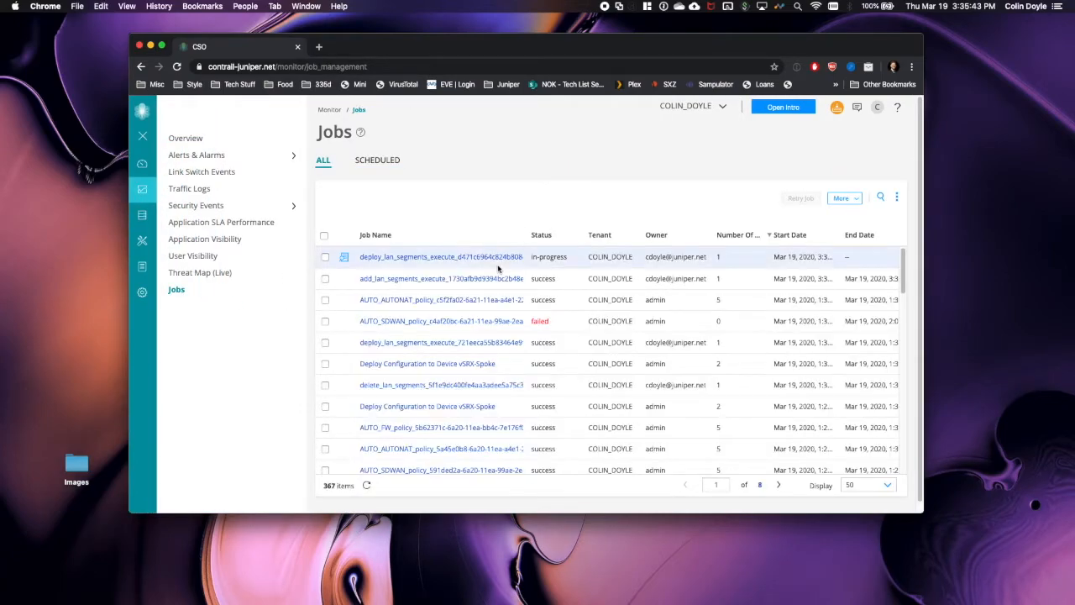
- Recheck the deploy_lan_segments job tasks after refreshing the Jobs list twice, then go to Site Management
{"action": "left_click", "coordinate": [448, 255]}
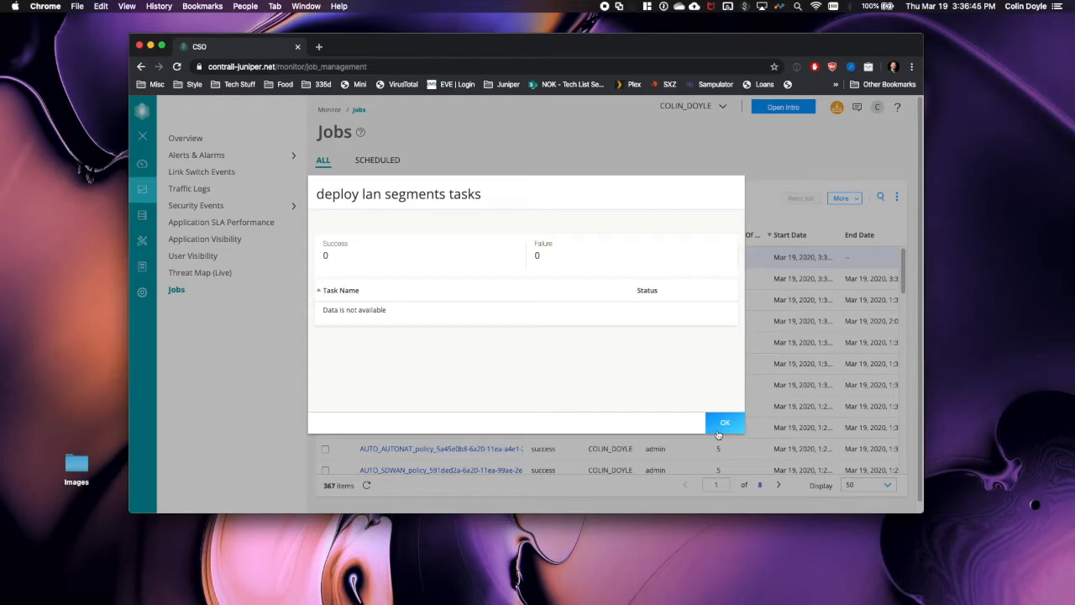
{"action": "left_click", "coordinate": [725, 424]}
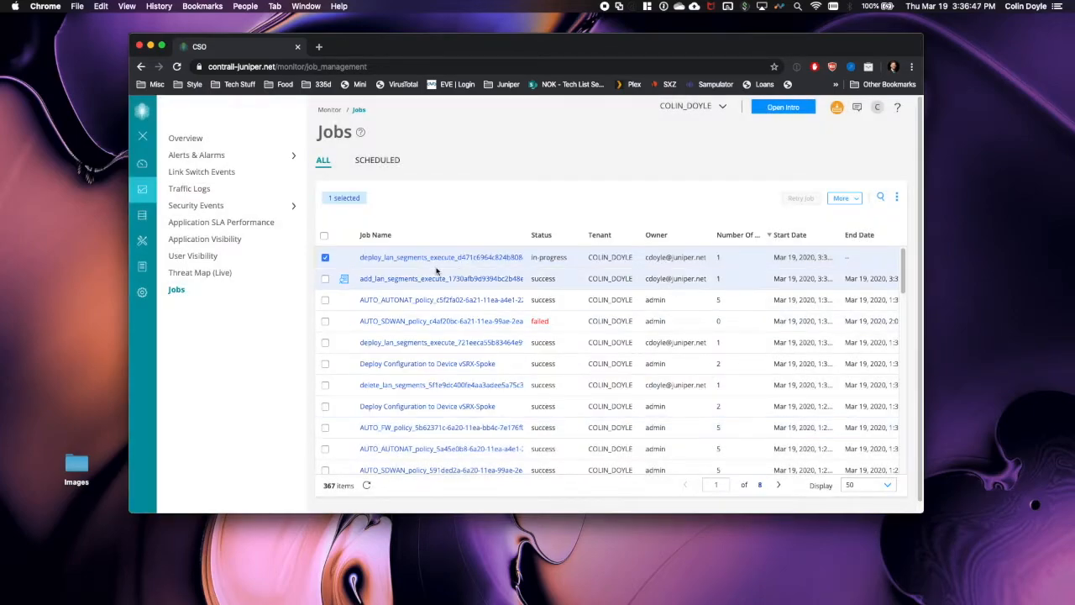
{"action": "left_click", "coordinate": [366, 486]}
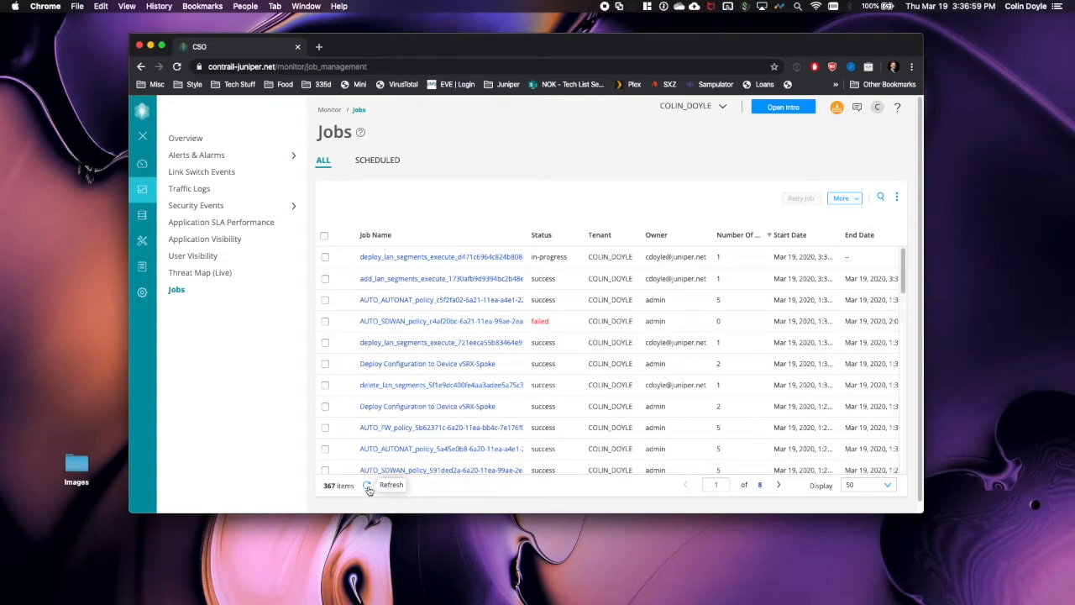
{"action": "left_click", "coordinate": [367, 486]}
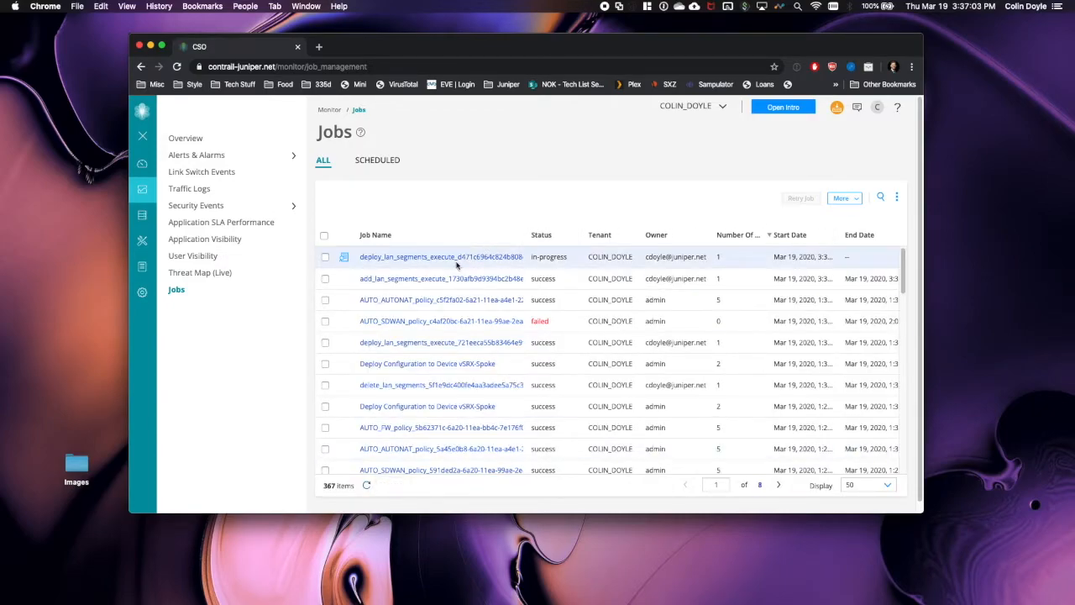
{"action": "left_click", "coordinate": [456, 259]}
{"action": "left_click", "coordinate": [728, 424]}
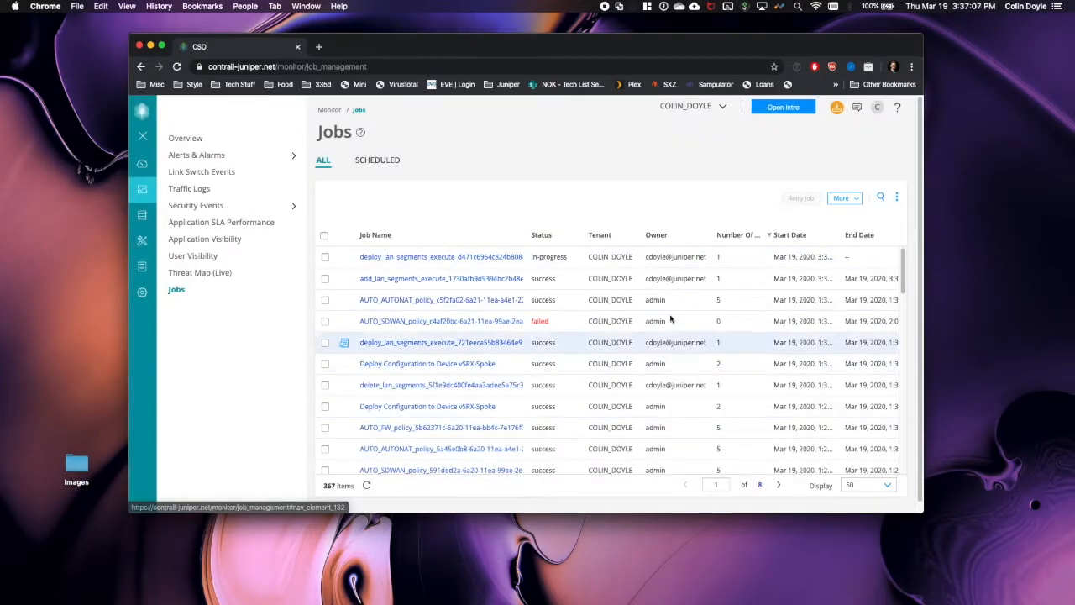
{"action": "left_click", "coordinate": [180, 216]}
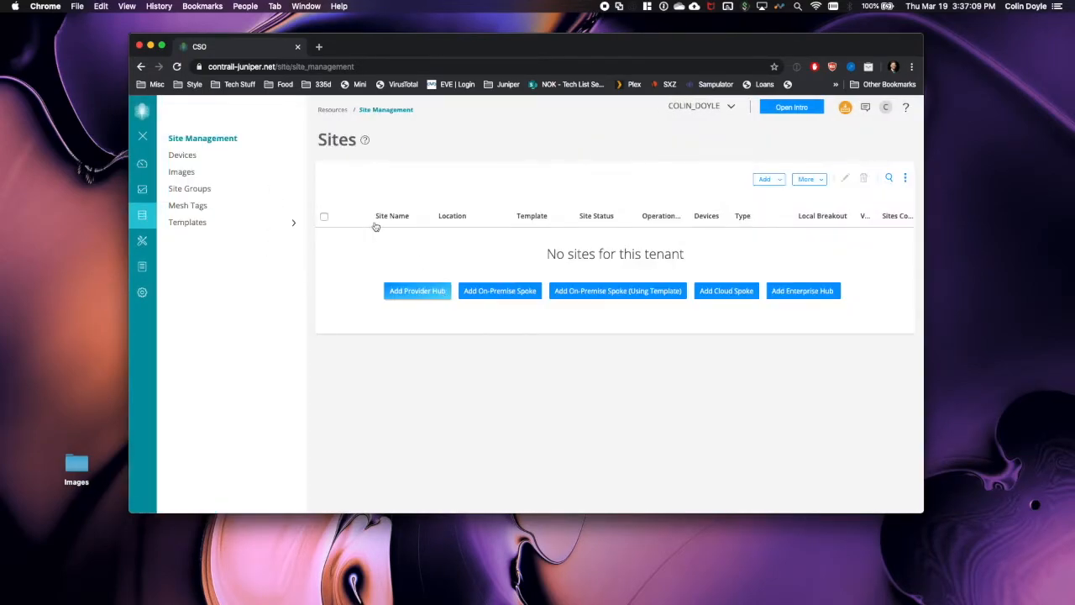
- Open the vSRX-Spoke site's LAN segments
{"action": "scroll", "coordinate": [355, 392], "scroll_direction": "down", "scroll_amount": 3}
{"action": "left_click", "coordinate": [401, 444]}
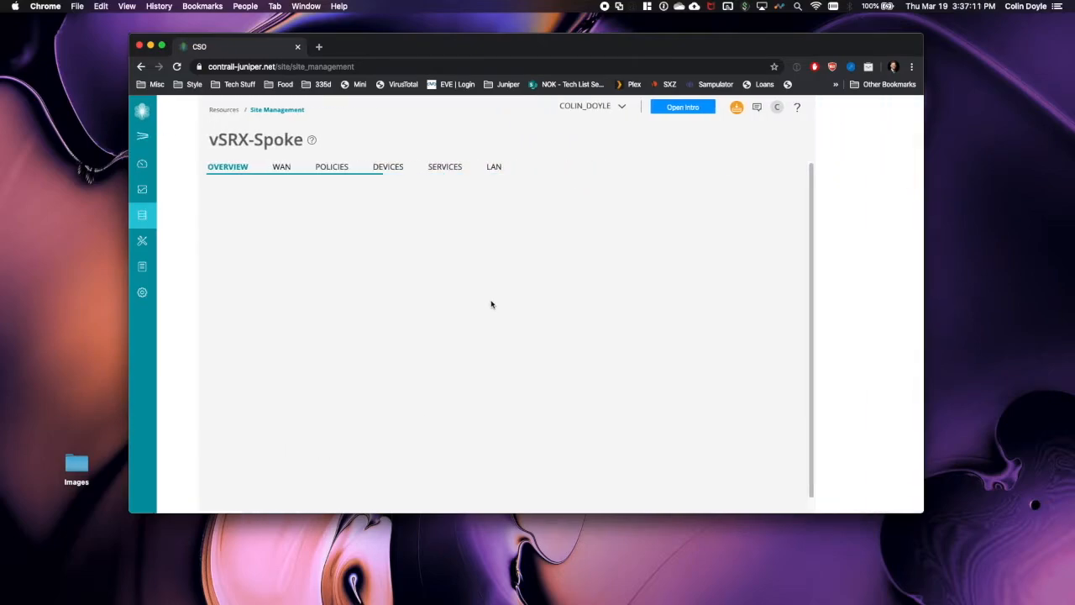
{"action": "left_click", "coordinate": [455, 170]}
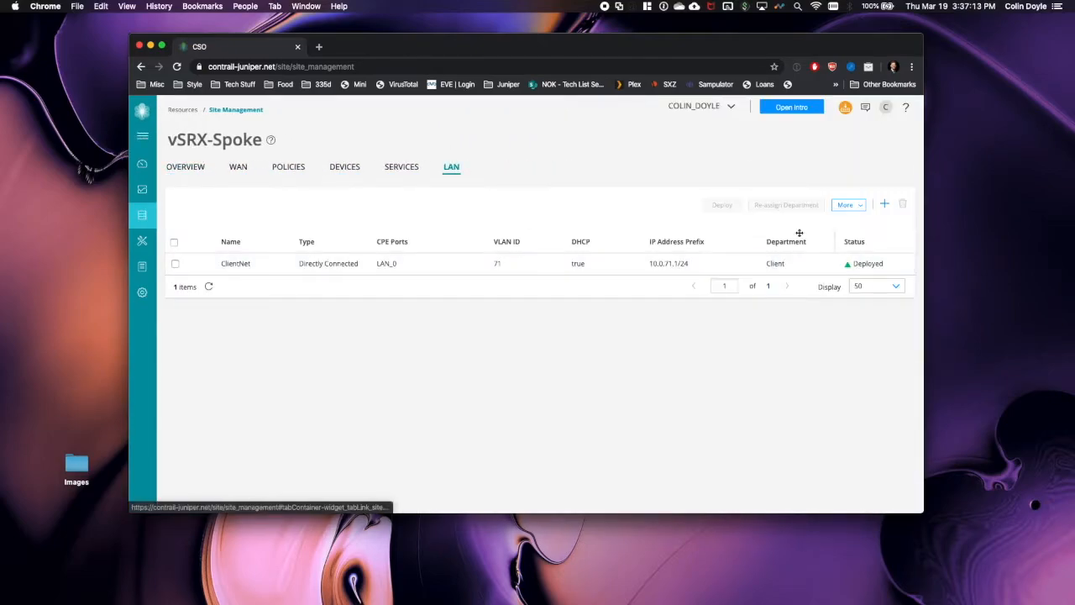
- Check the in-progress deploy job's tasks in Monitor > Jobs, then return to the VMware desktop
{"action": "mouse_move", "coordinate": [162, 170]}
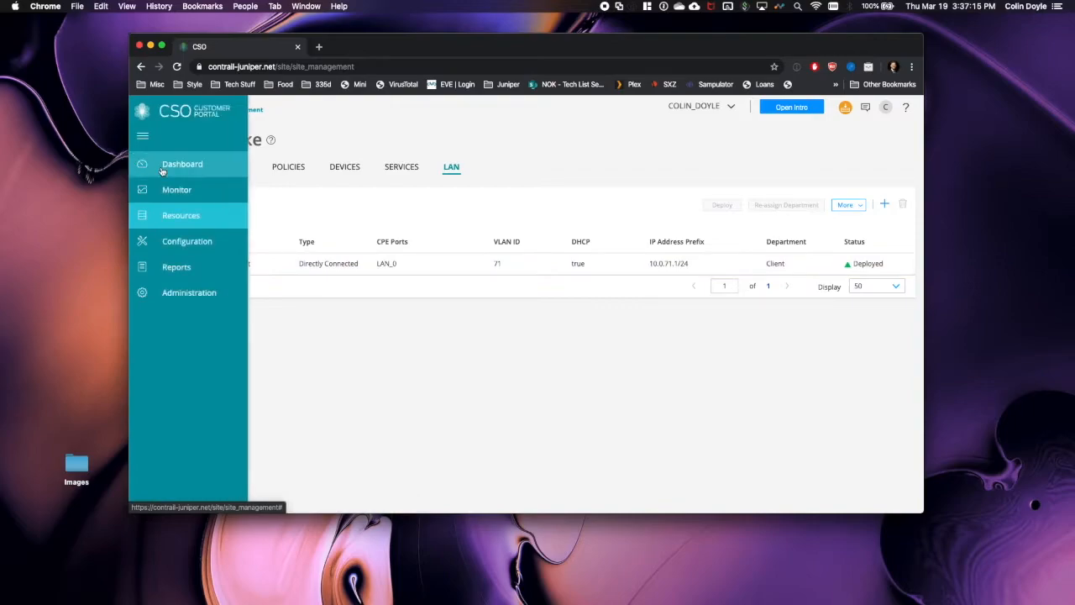
{"action": "left_click", "coordinate": [163, 166]}
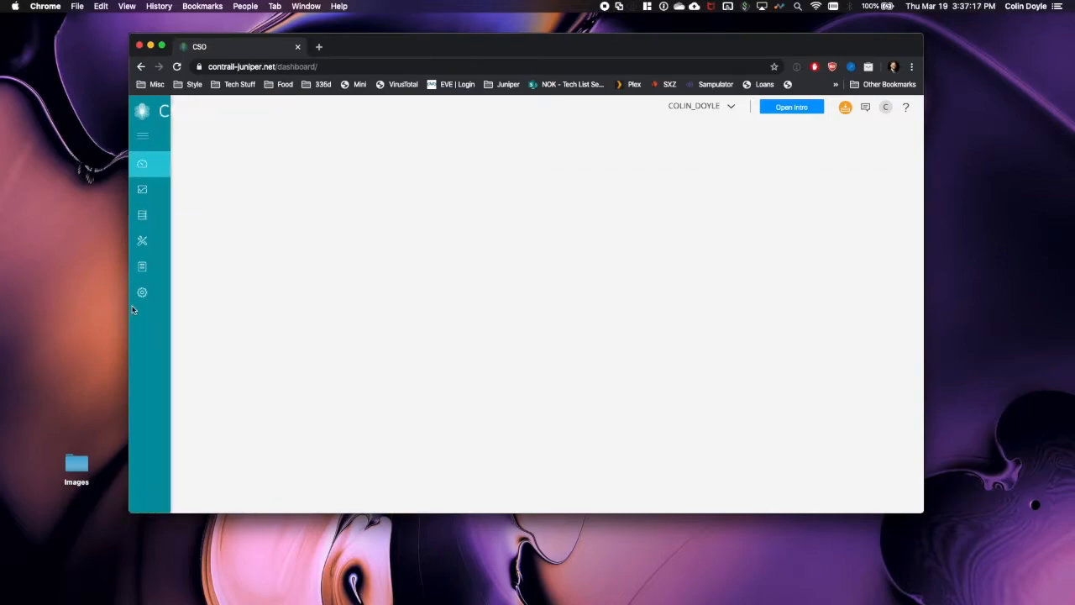
{"action": "left_click", "coordinate": [172, 190]}
{"action": "left_click", "coordinate": [176, 290]}
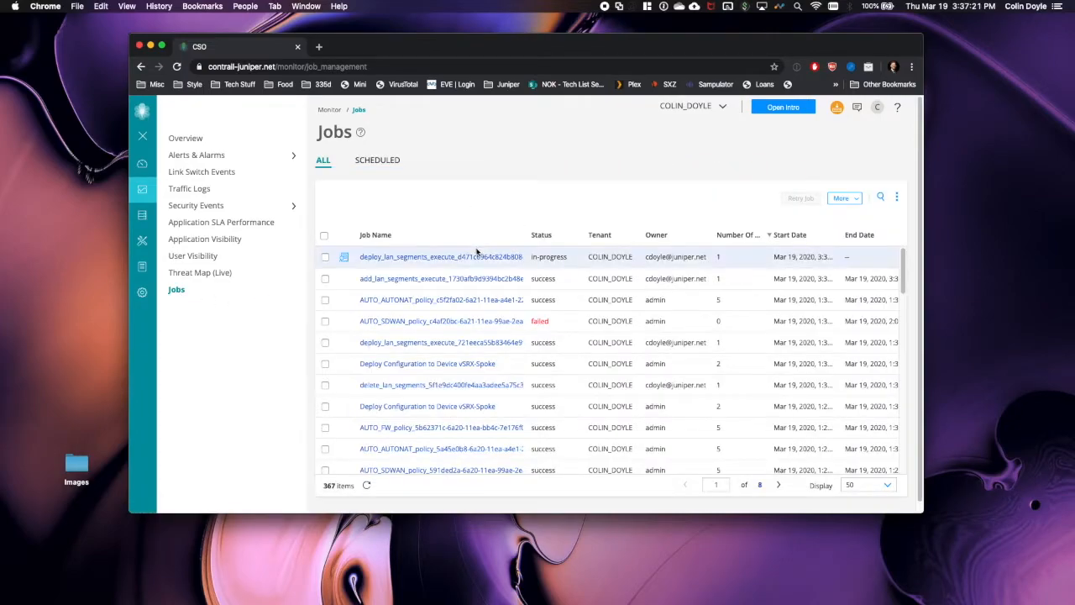
{"action": "left_click", "coordinate": [457, 259]}
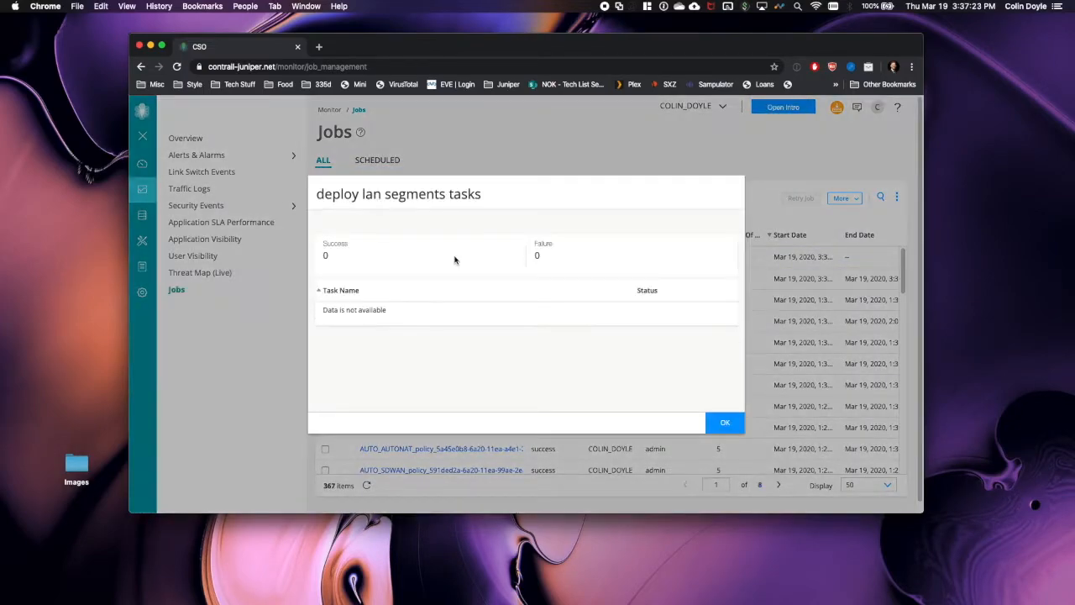
{"action": "left_click", "coordinate": [724, 421]}
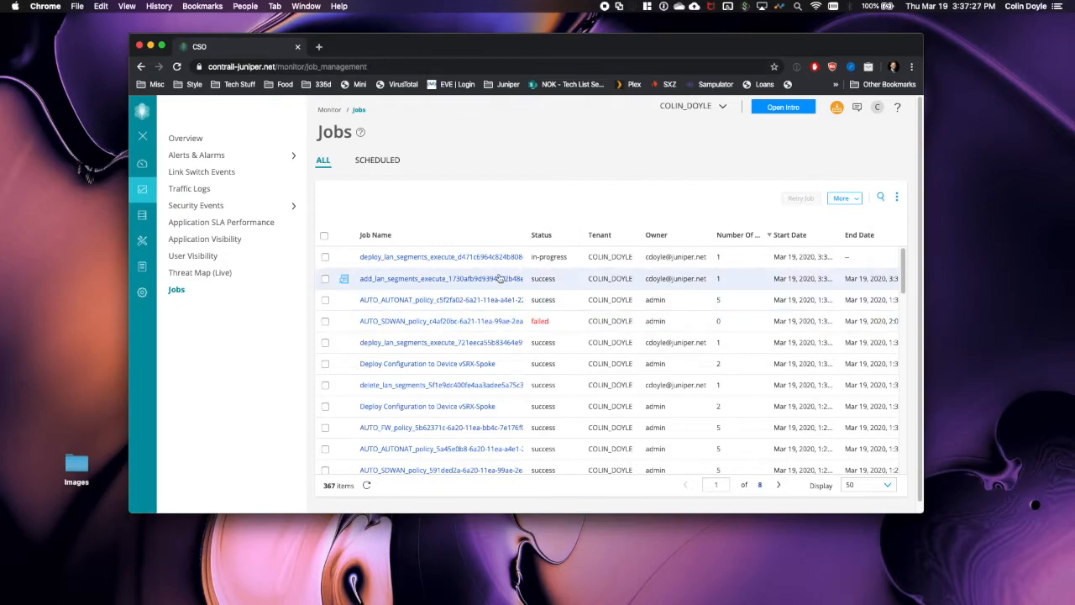
{"action": "key", "text": "ctrl+Right"}
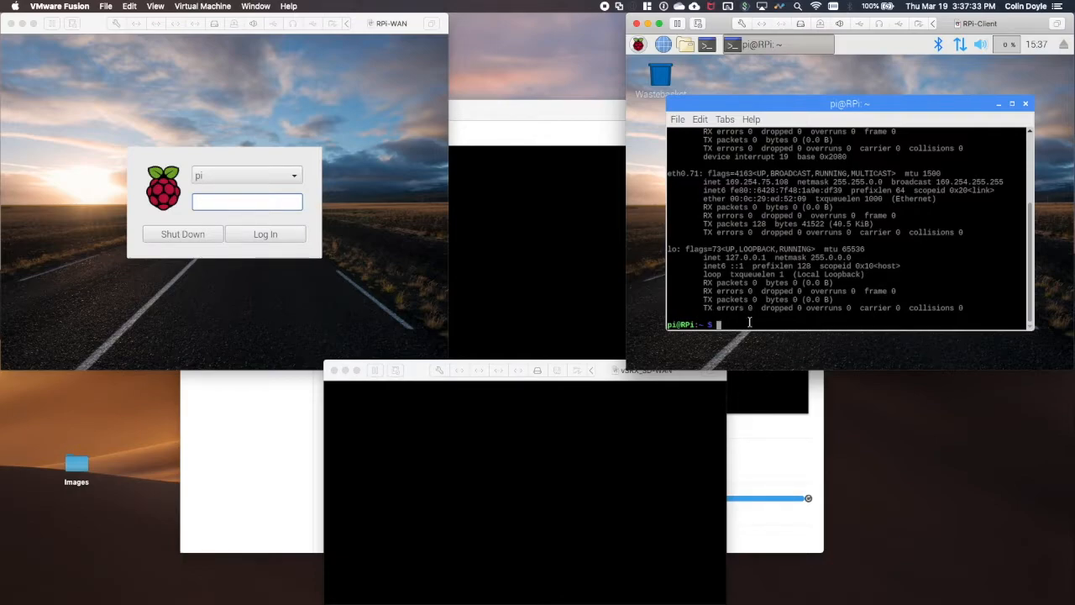
- Confirm the client's address is 10.0.71.19 and that it reaches gateway 10.0.71.1
{"action": "type", "text": "ifconfig"}
{"action": "key", "text": "Return"}
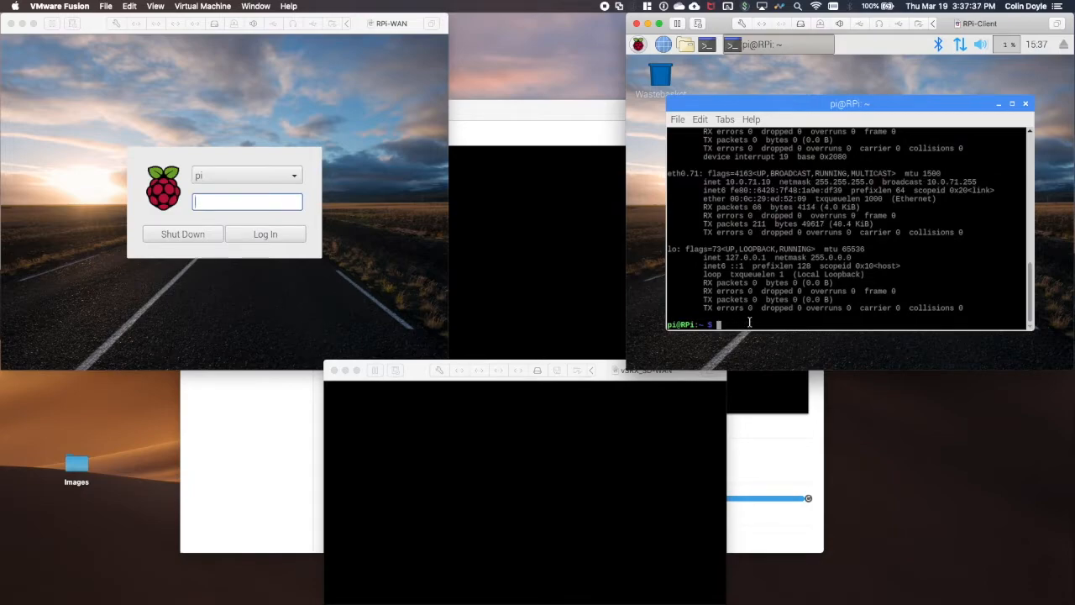
{"action": "type", "text": "ping 10.0.71.1"}
{"action": "key", "text": "Return"}
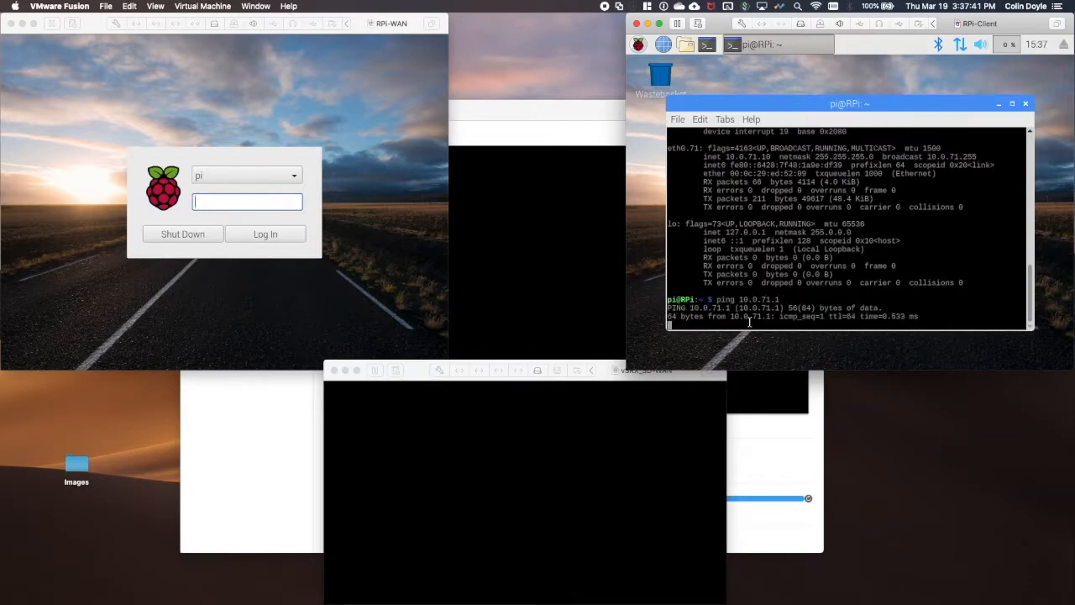
{"action": "key", "text": "ctrl+c"}
- Ping 8.8.8.8 (Destination Net Unreachable), then return to CSO and refresh the Jobs list
{"action": "type", "text": "ping 8.8.8.8"}
{"action": "key", "text": "Return"}
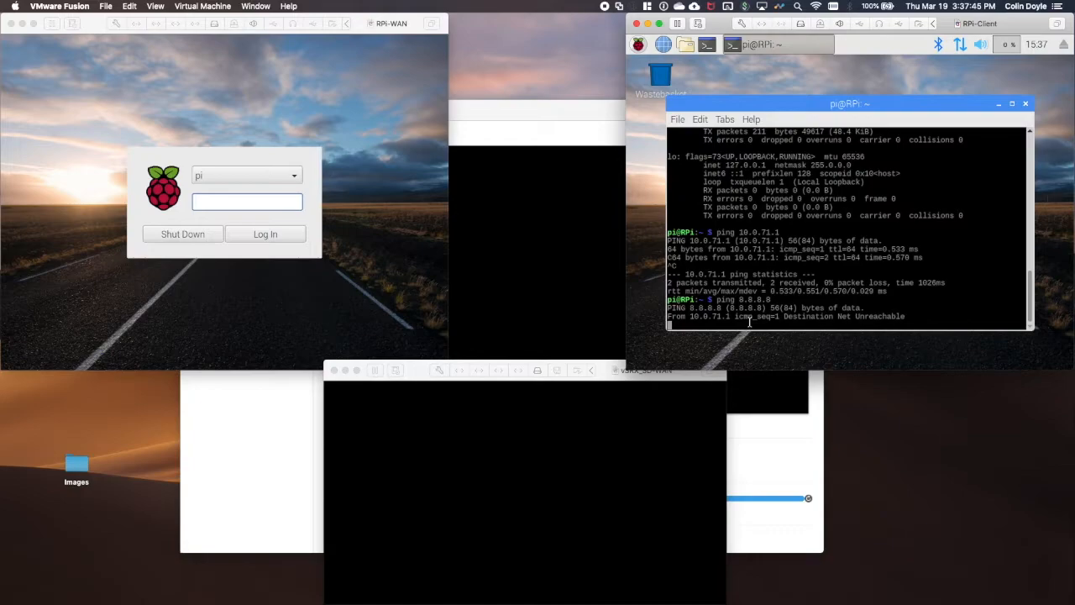
{"action": "key", "text": "ctrl+c"}
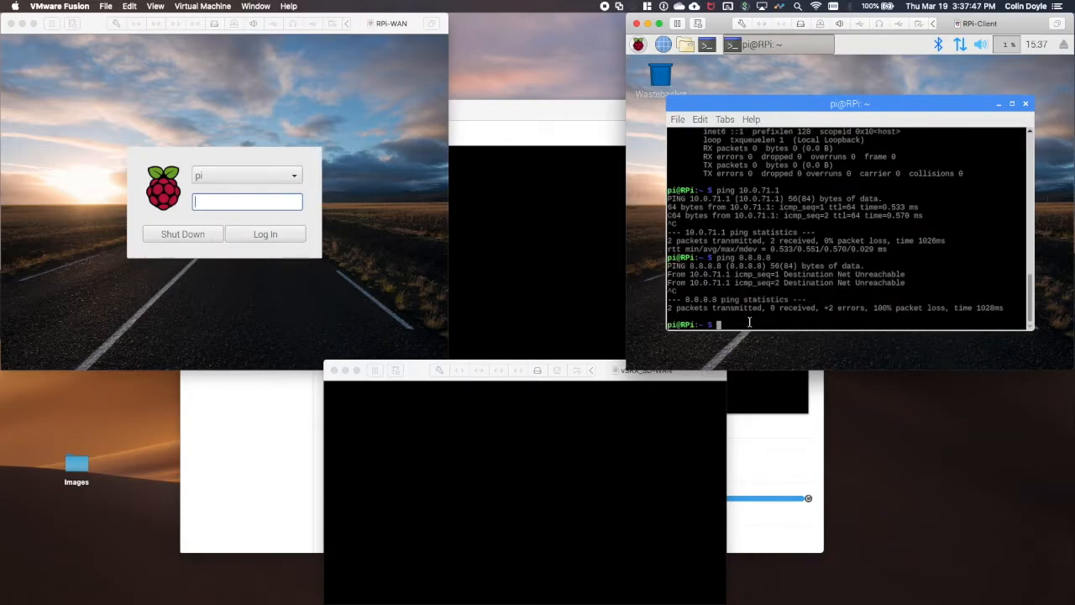
{"action": "key", "text": "ctrl+Left"}
{"action": "left_click", "coordinate": [365, 486]}
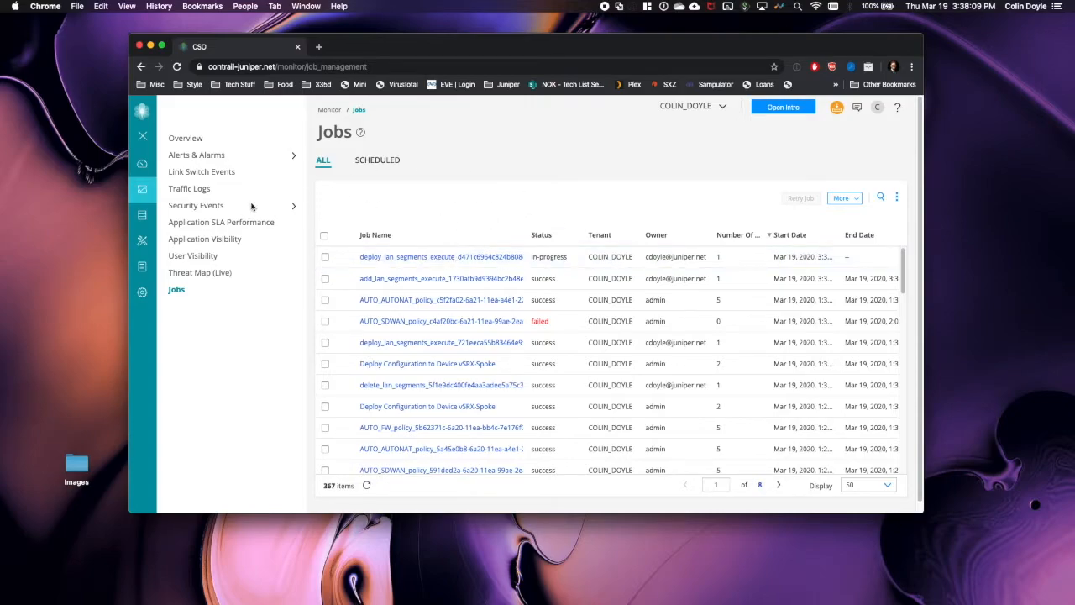
- Refresh Jobs, then go to Configuration > Firewall > Firewall Policy showing Default_NGFW_Policy
{"action": "left_click", "coordinate": [368, 485]}
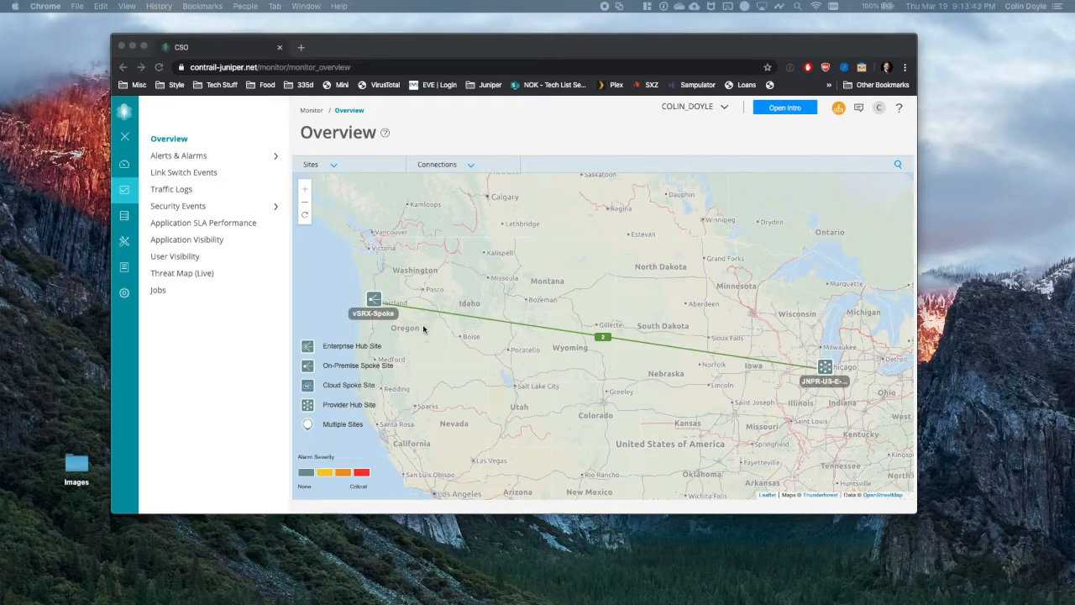
{"action": "key", "text": "ctrl+Right"}
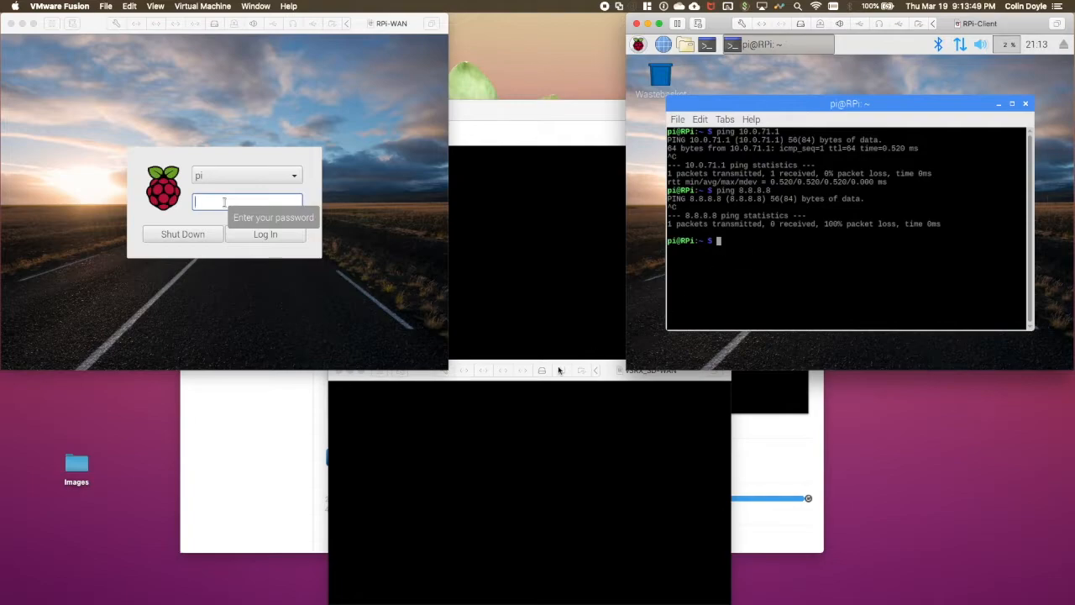
{"action": "key", "text": "ctrl+Left"}
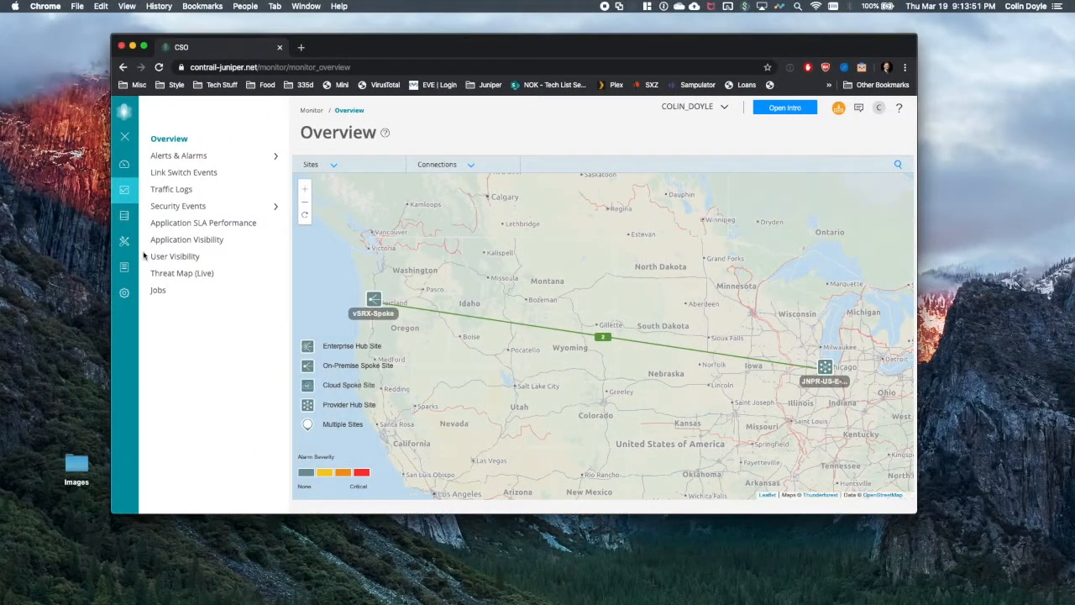
{"action": "mouse_move", "coordinate": [133, 224]}
{"action": "left_click", "coordinate": [155, 242]}
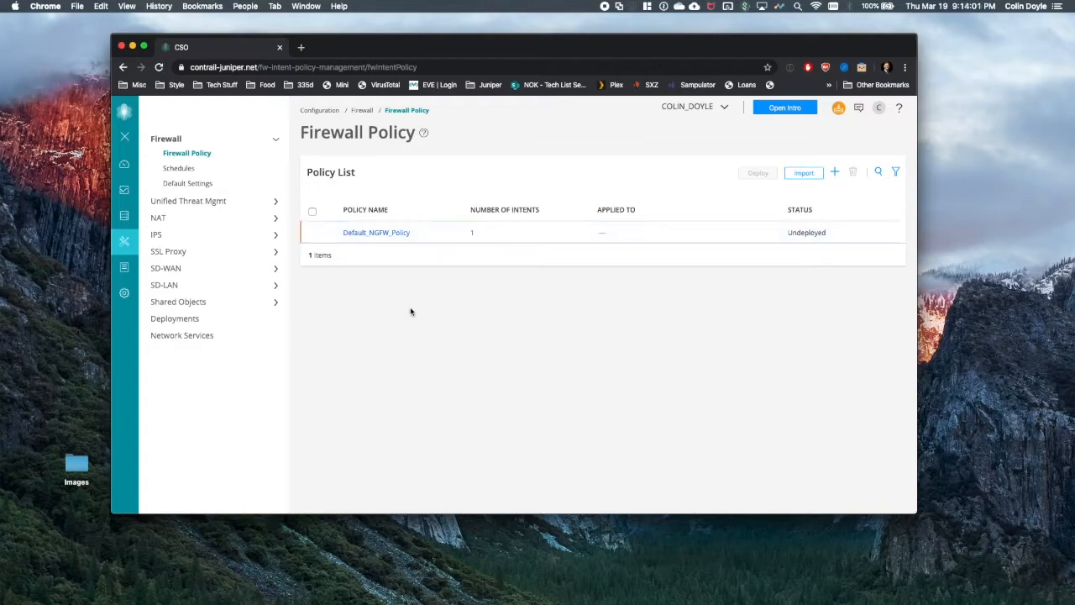
- Create a firewall policy named 'SD-WAN' applied to All Sites
{"action": "left_click", "coordinate": [834, 172]}
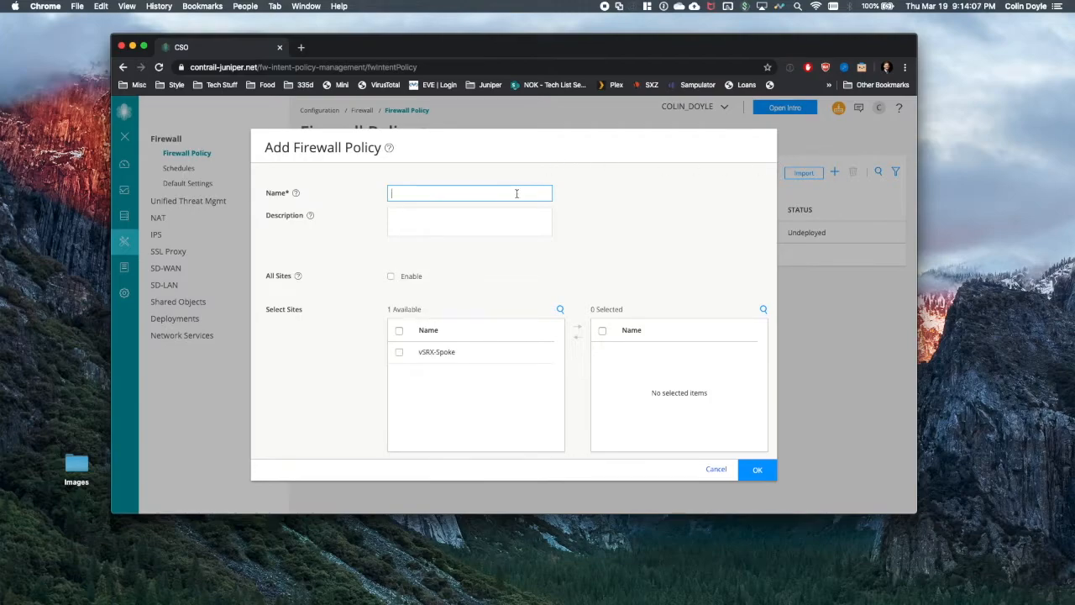
{"action": "type", "text": "SD-WAN"}
{"action": "left_click", "coordinate": [391, 275]}
{"action": "left_click", "coordinate": [757, 423]}
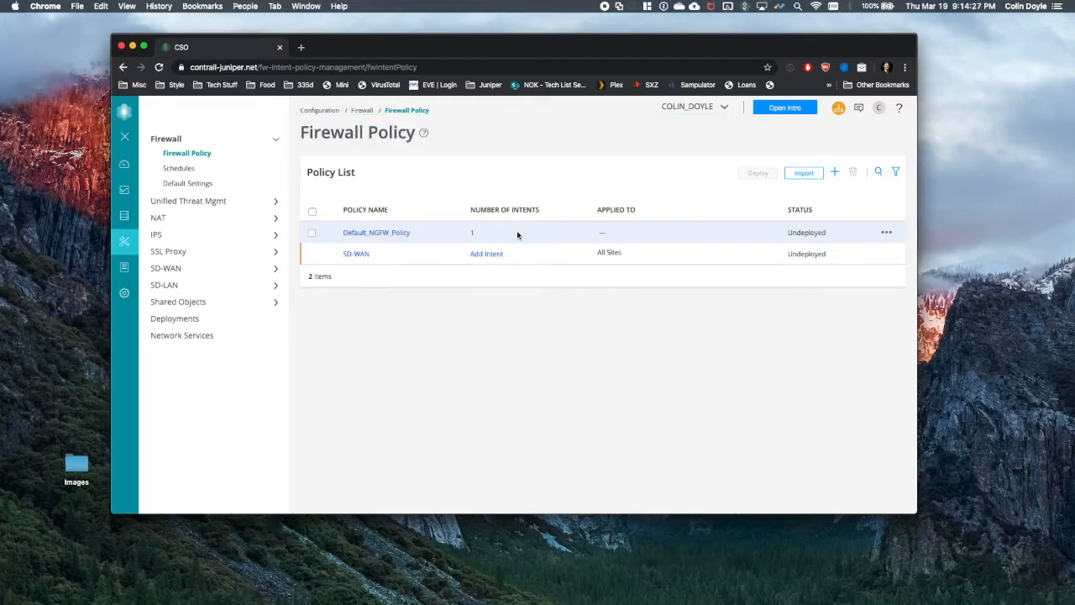
- Add a new intent to the SD-WAN policy and name it Internet
{"action": "left_click", "coordinate": [472, 234]}
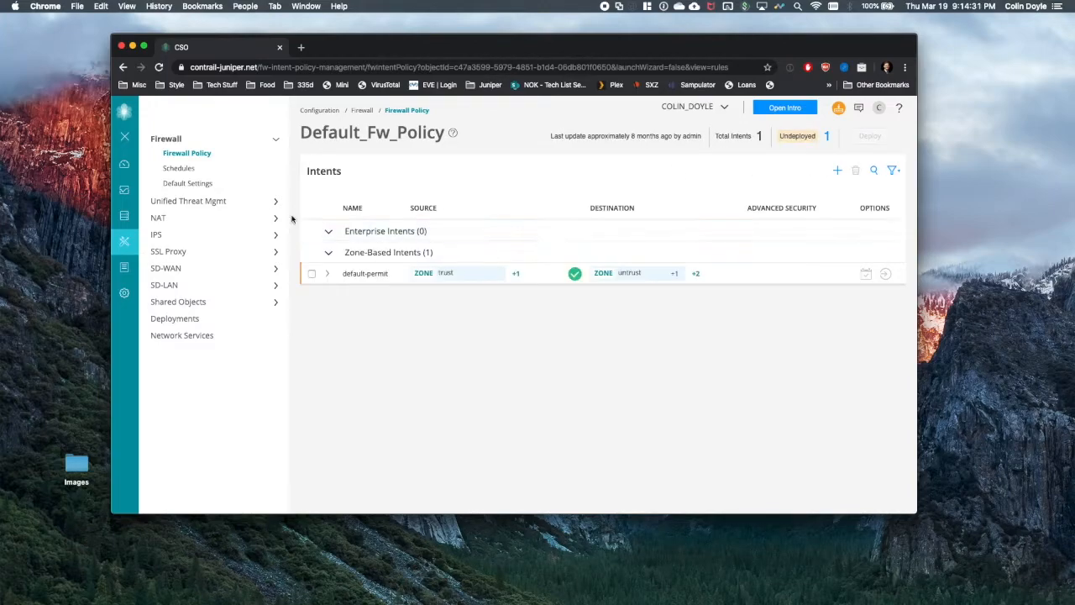
{"action": "left_click", "coordinate": [191, 153]}
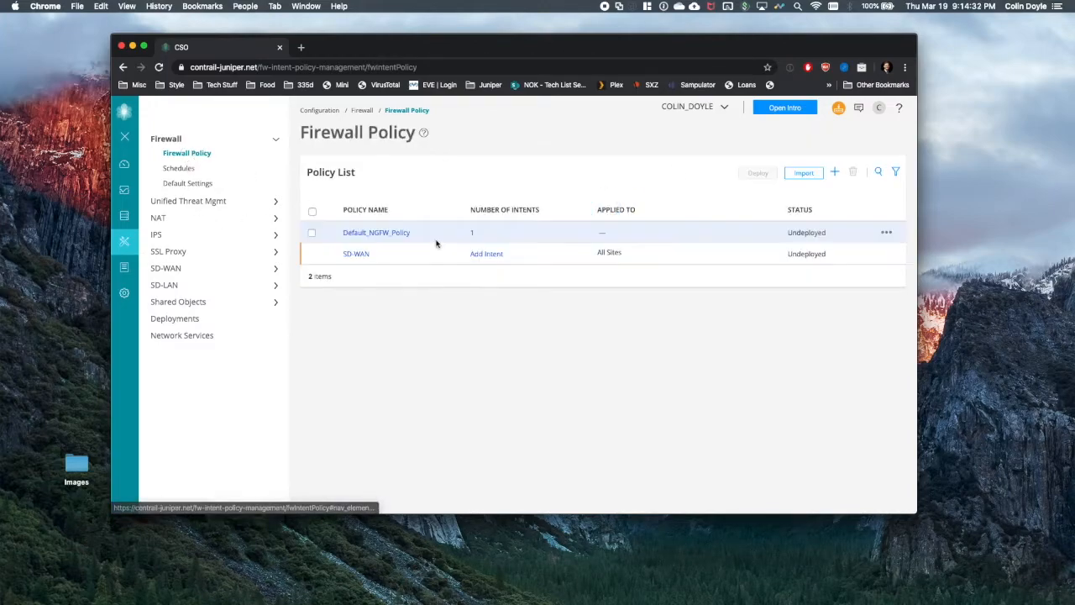
{"action": "left_click", "coordinate": [487, 253]}
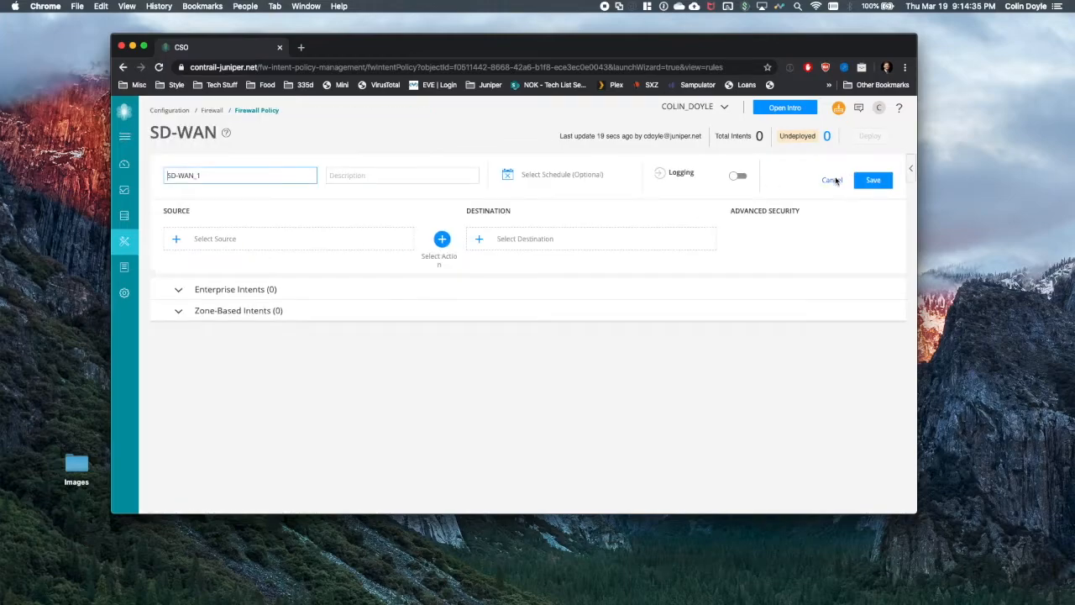
{"action": "left_click_drag", "start_coordinate": [311, 176], "coordinate": [163, 175]}
{"action": "type", "text": "HSIA"}
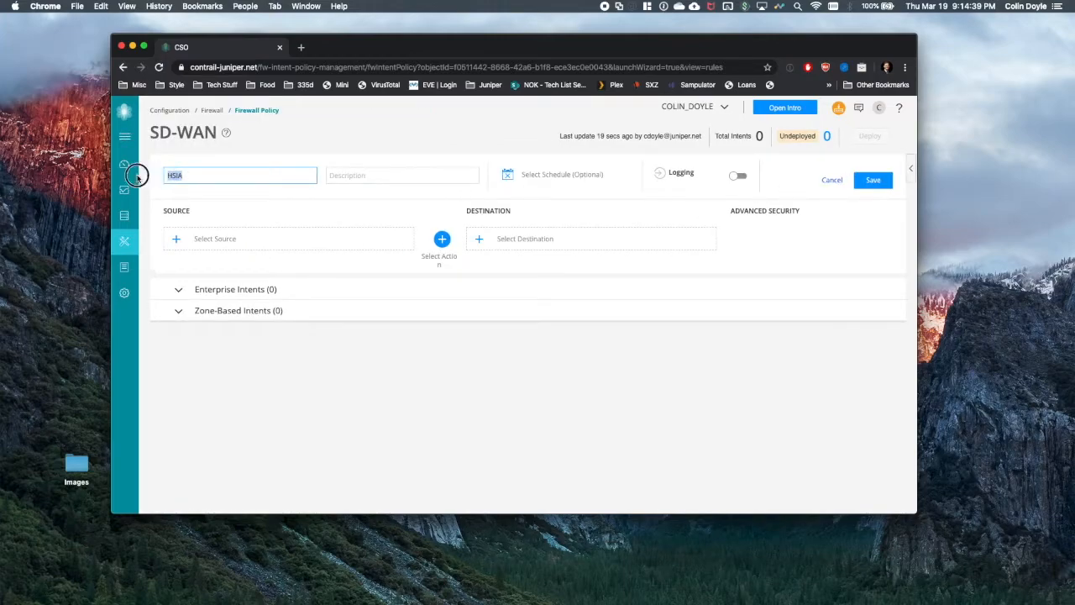
{"action": "mouse_move", "coordinate": [136, 178]}
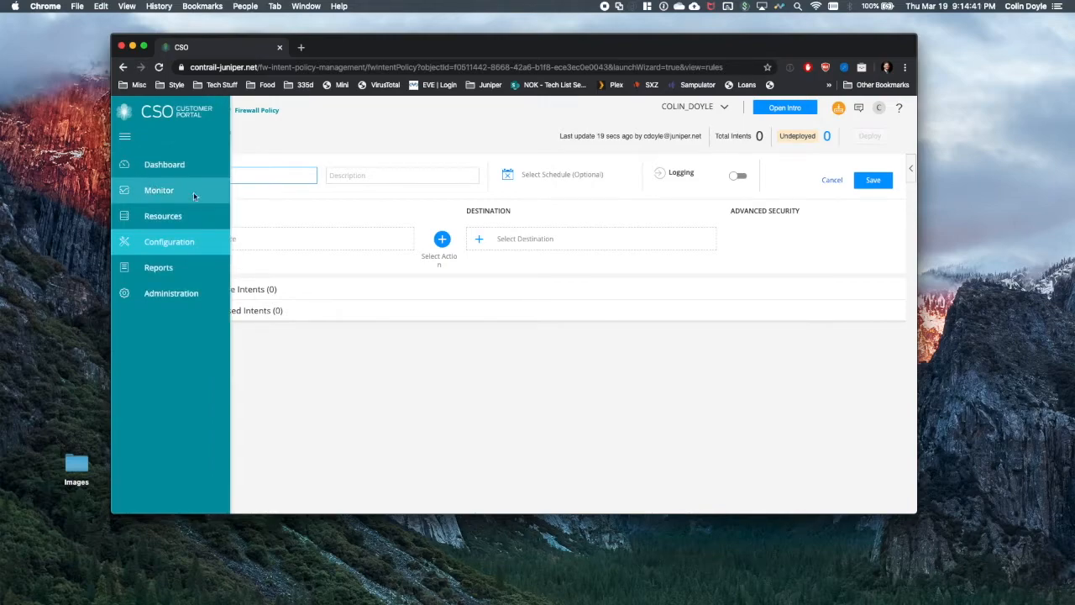
- Set the intent's source to department Client and destination to address Any
{"action": "left_click", "coordinate": [185, 240]}
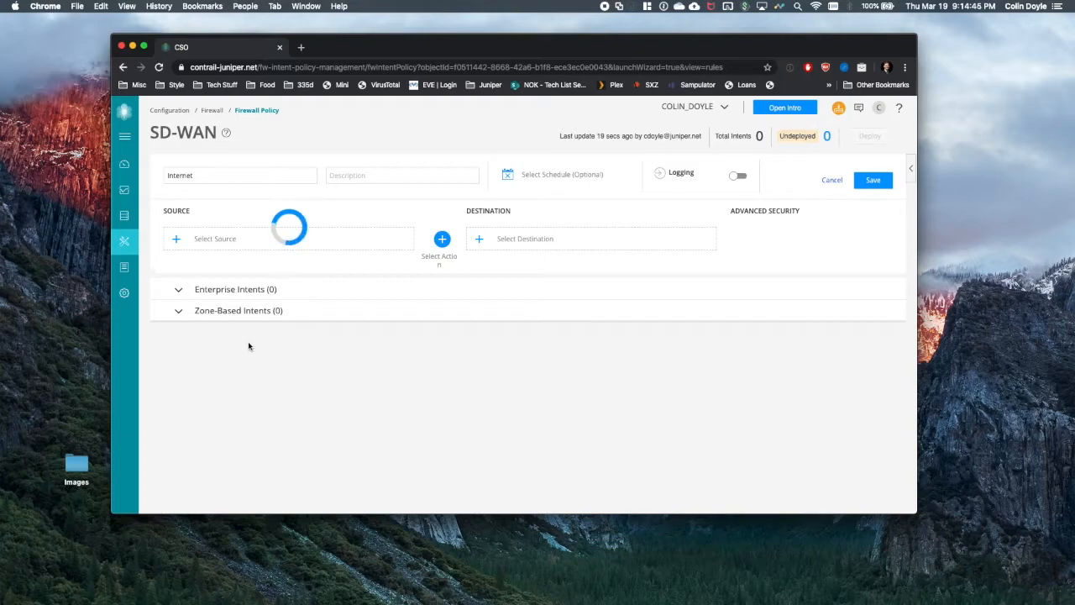
{"action": "left_click_drag", "start_coordinate": [914, 441], "coordinate": [962, 435]}
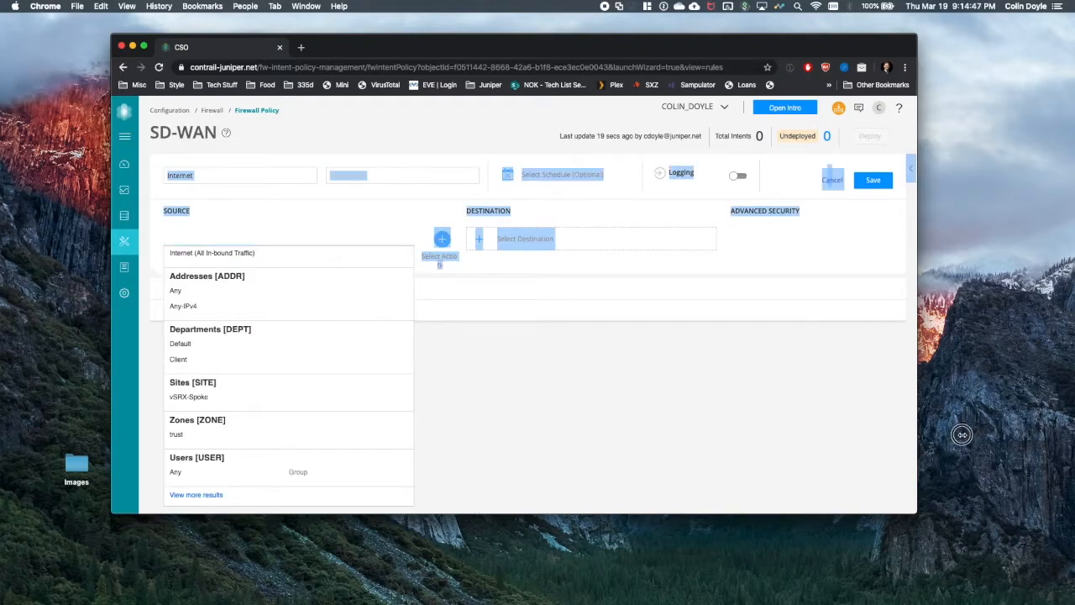
{"action": "left_click_drag", "start_coordinate": [918, 477], "coordinate": [964, 474]}
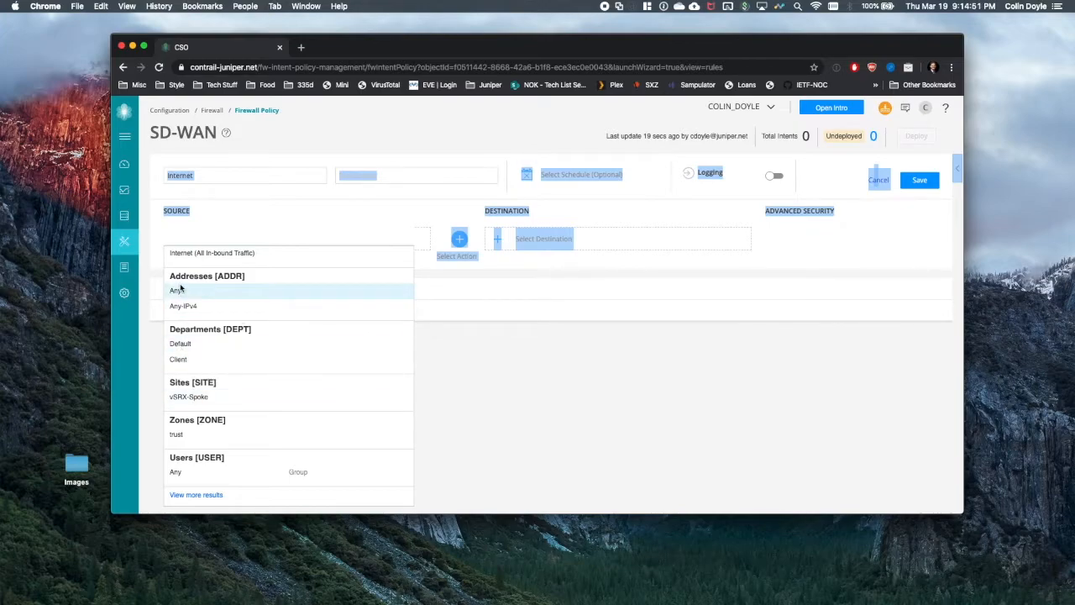
{"action": "left_click", "coordinate": [199, 359]}
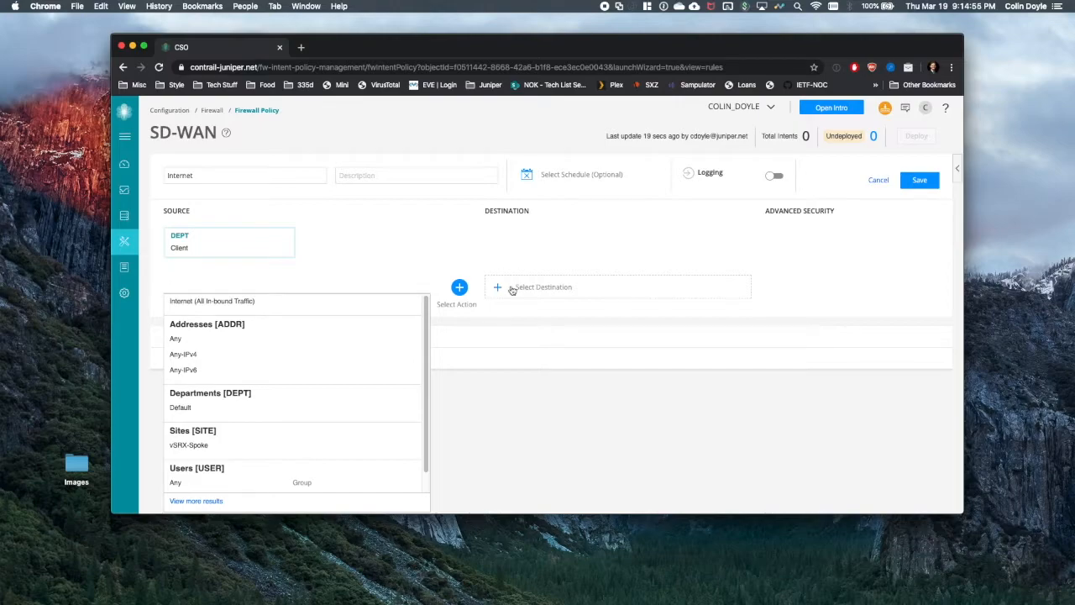
{"action": "left_click", "coordinate": [510, 287]}
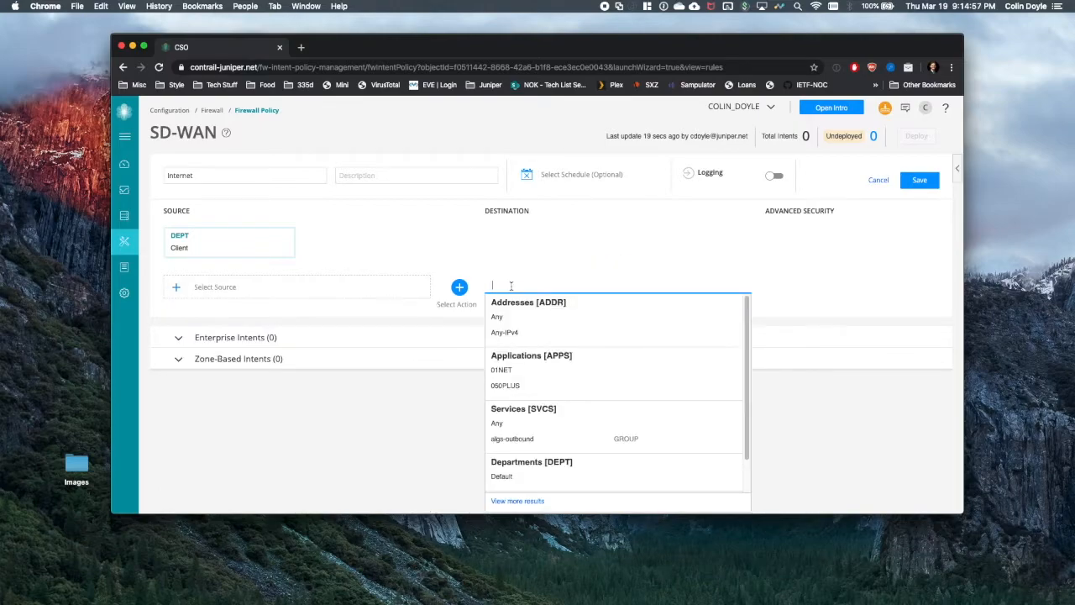
{"action": "left_click", "coordinate": [515, 316]}
- Set the action to Allow, enable logging, and save the Internet intent
{"action": "left_click", "coordinate": [460, 288]}
{"action": "left_click", "coordinate": [458, 325]}
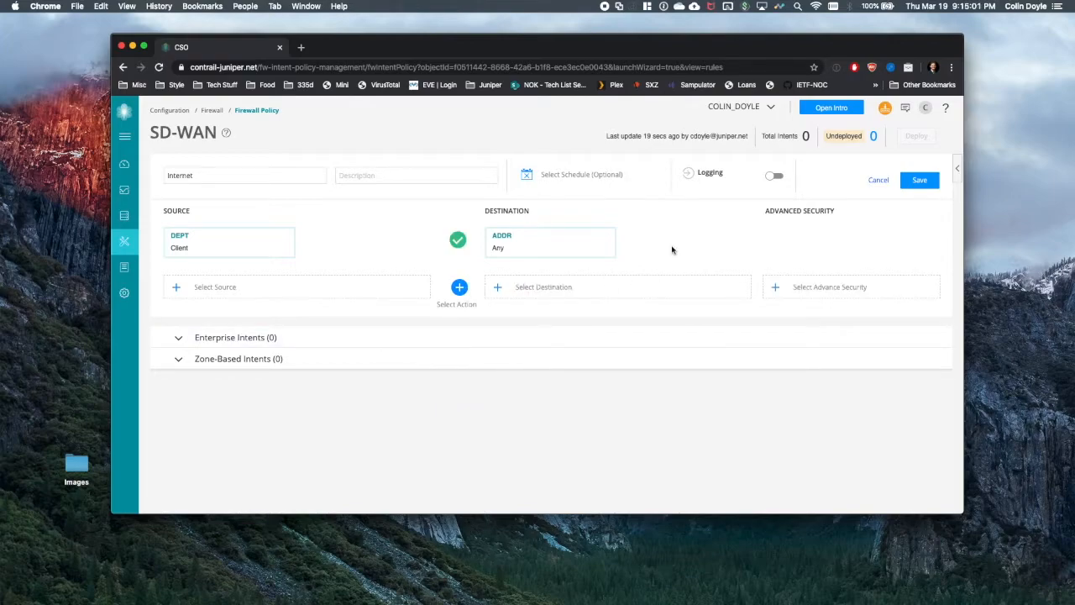
{"action": "left_click", "coordinate": [772, 175]}
{"action": "left_click", "coordinate": [921, 181]}
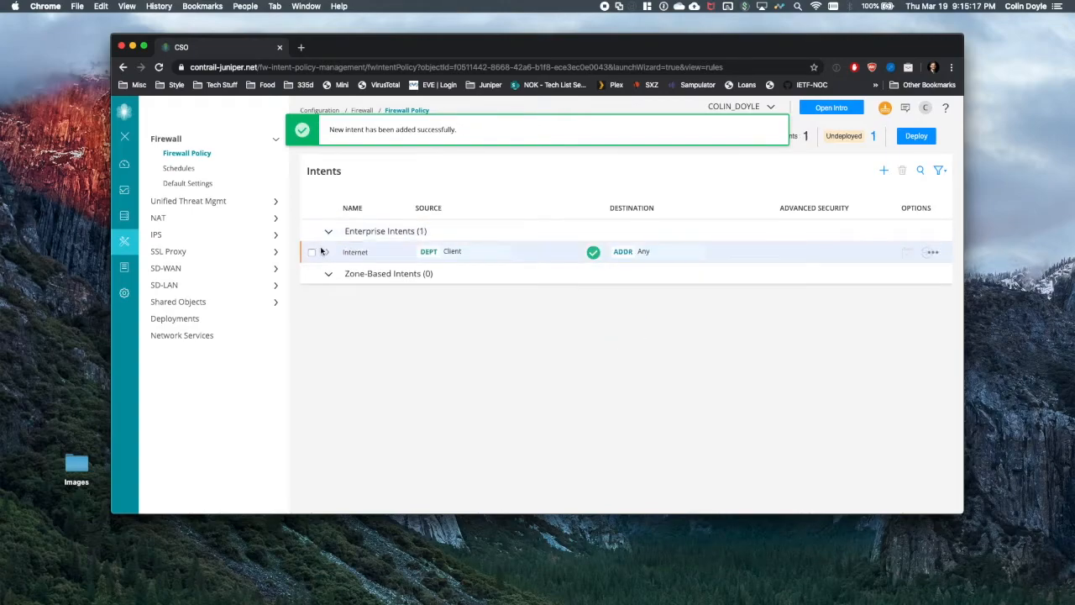
- Deploy the SD-WAN policy with its Internet intent selected
{"action": "left_click", "coordinate": [312, 252]}
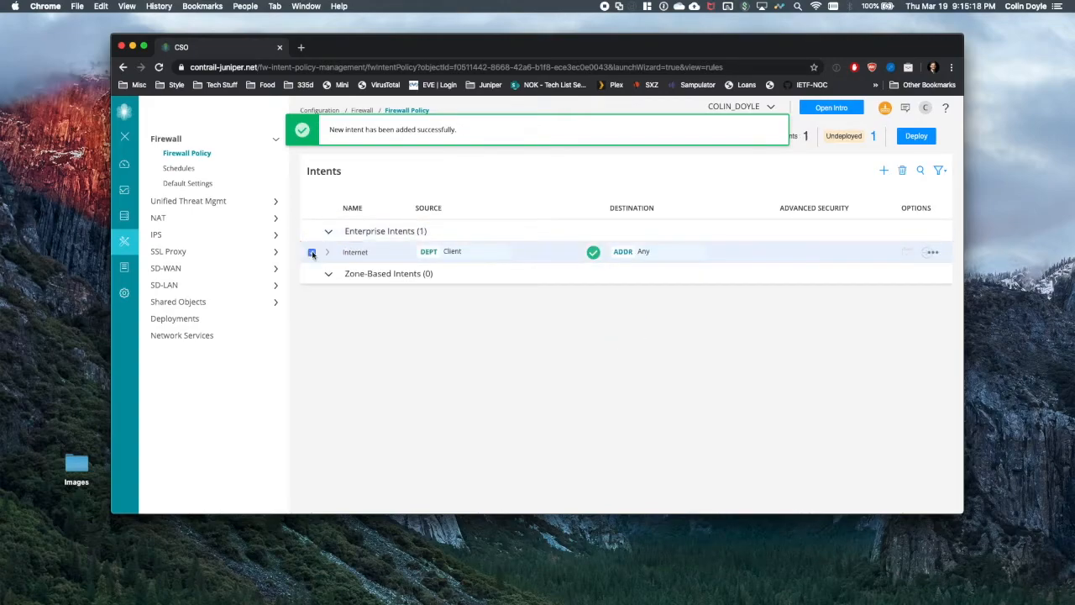
{"action": "left_click", "coordinate": [909, 139]}
{"action": "left_click", "coordinate": [738, 422]}
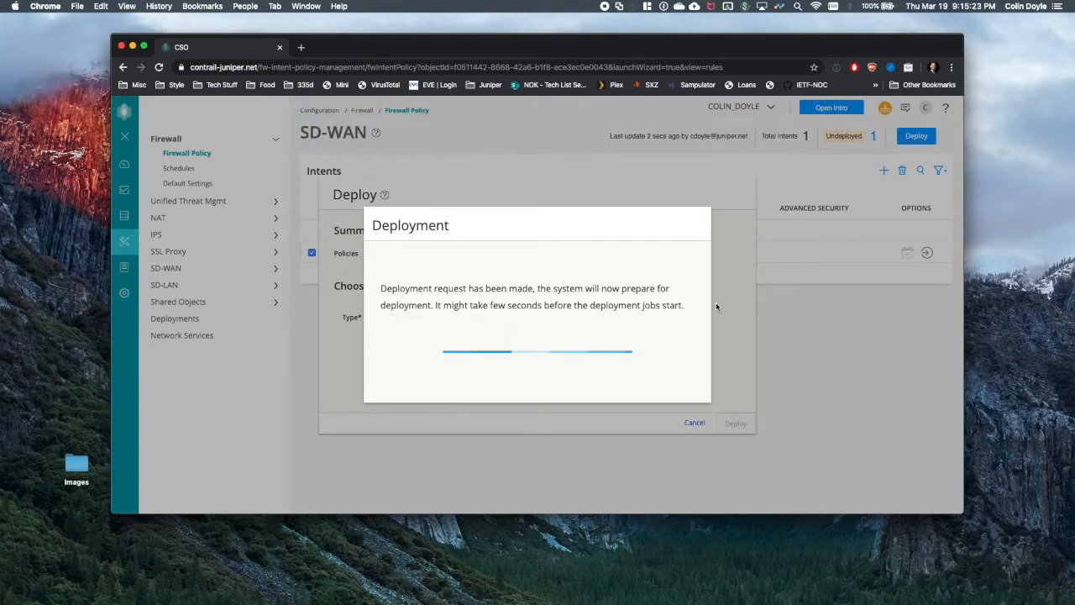
- Re-run the ping to 8.8.8.8 on the client, then close the successful deployment results
{"action": "key", "text": "ctrl+Right"}
{"action": "key", "text": "Up"}
{"action": "key", "text": "Return"}
{"action": "key", "text": "ctrl+Left"}
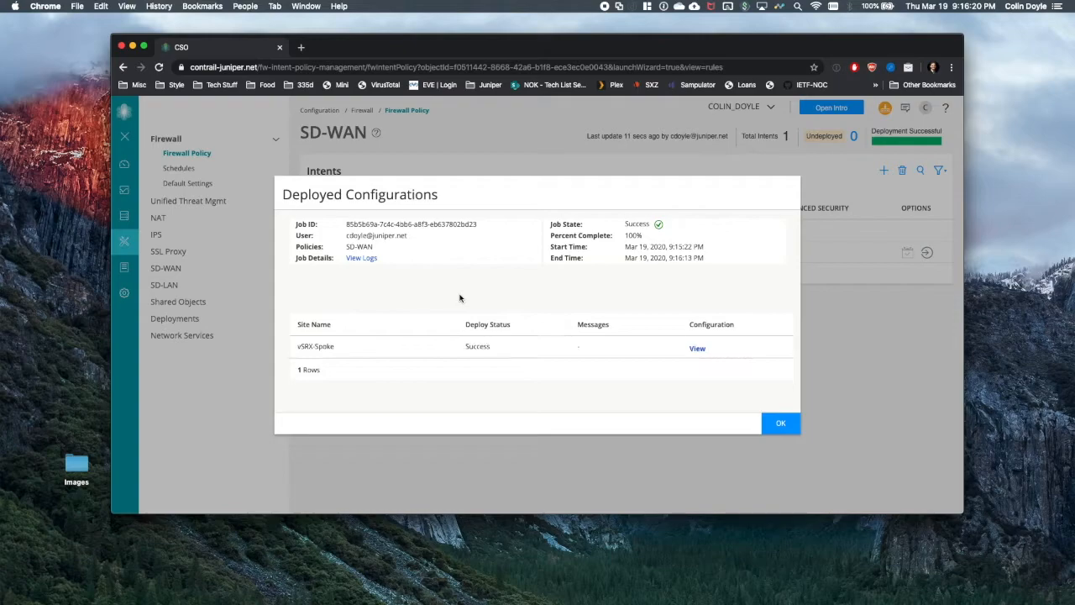
{"action": "left_click", "coordinate": [777, 424]}
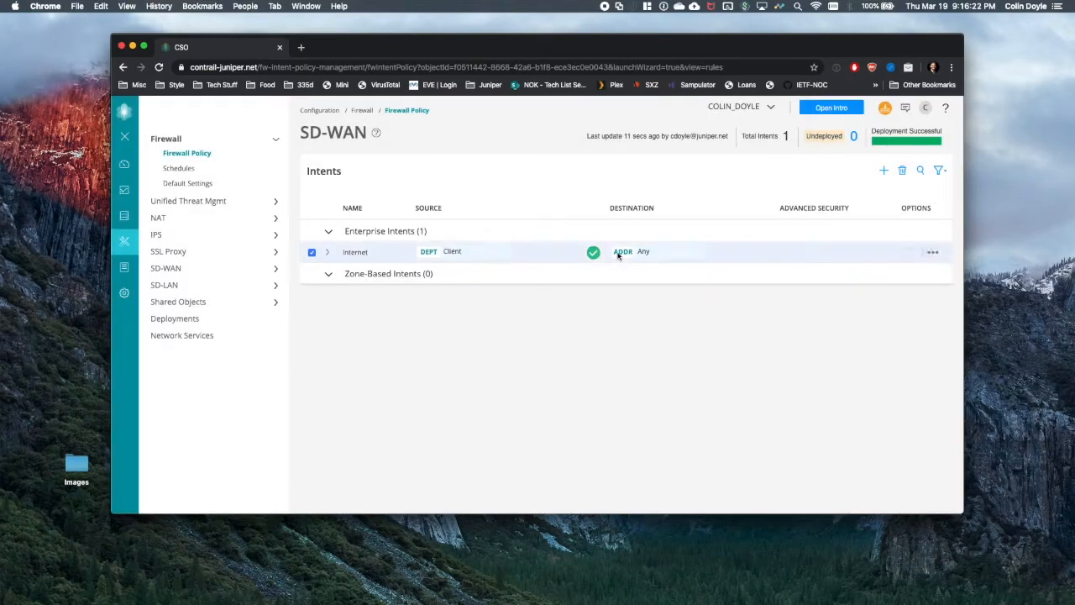
{"action": "key", "text": "ctrl+Right"}
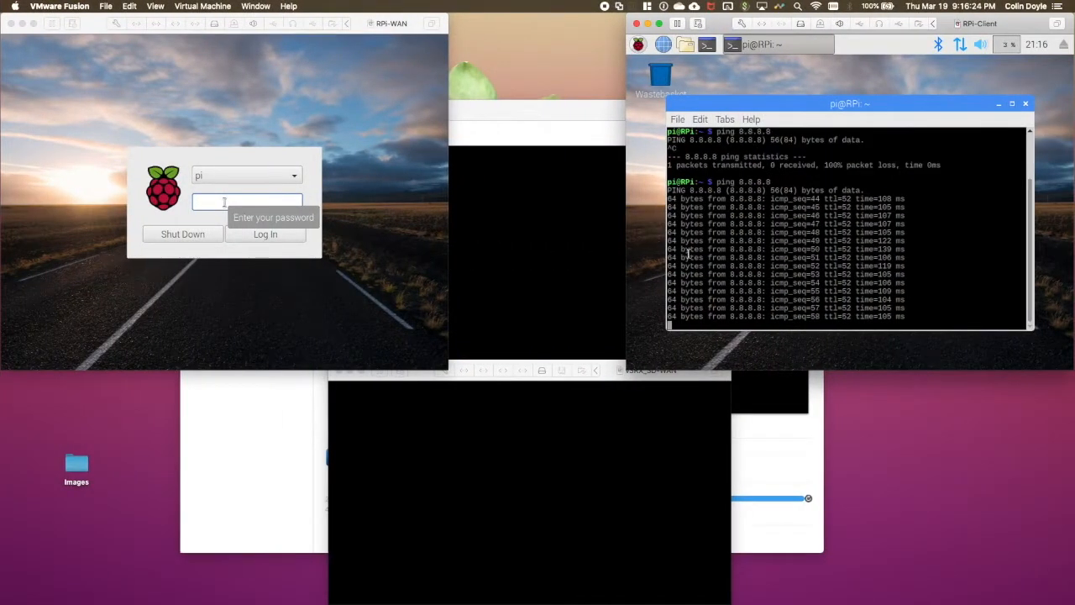
- Stop the ping and print config.py in the web-traffic-generator folder
{"action": "key", "text": "ctrl+c"}
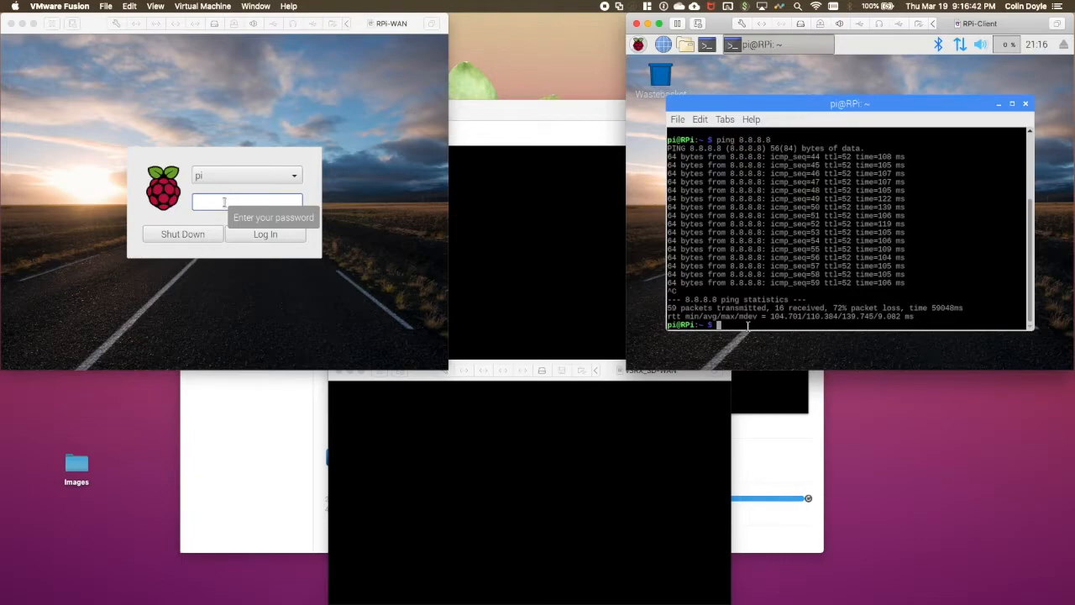
{"action": "type", "text": "cd web"}
{"action": "key", "text": "Tab"}
{"action": "key", "text": "Return"}
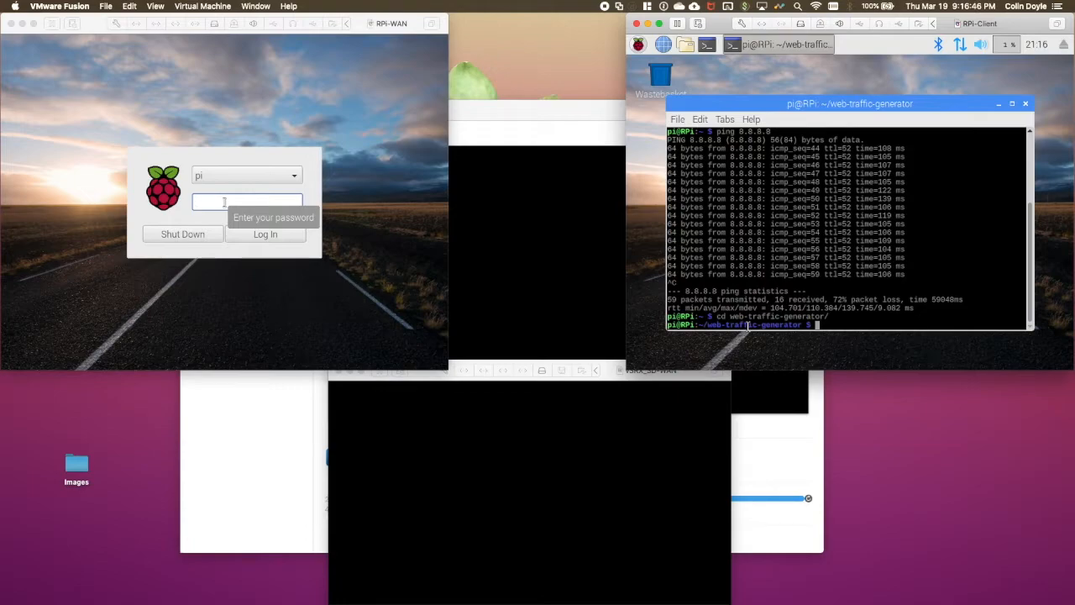
{"action": "type", "text": "cat config.py"}
{"action": "key", "text": "Return"}
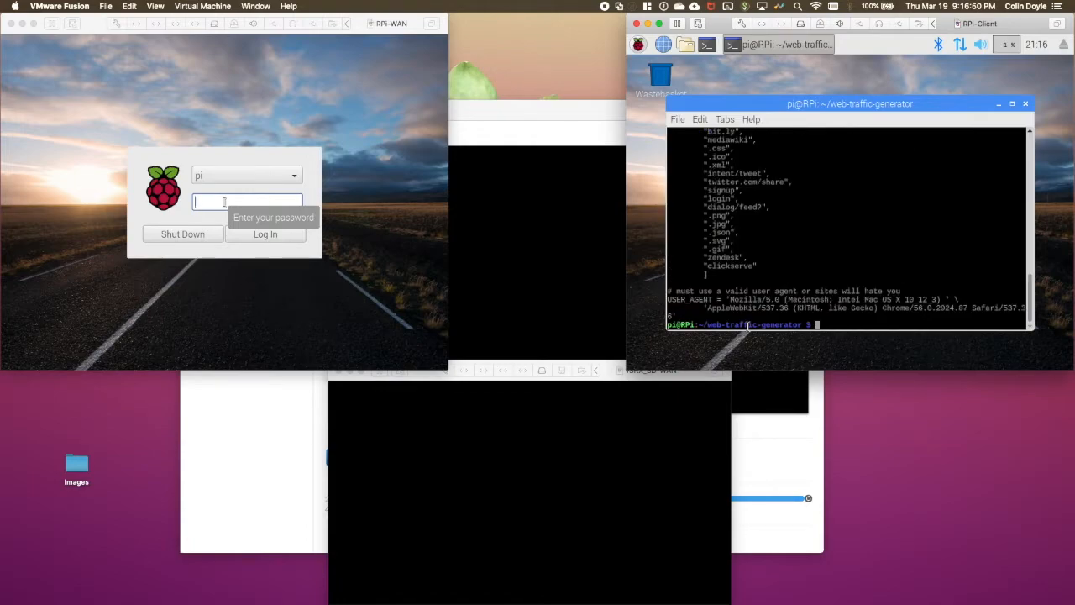
- Highlight the ROOT_URLS list including yahoo.com and type 'python3 gen.py' without running it
{"action": "scroll", "coordinate": [801, 252], "scroll_direction": "up", "scroll_amount": 10}
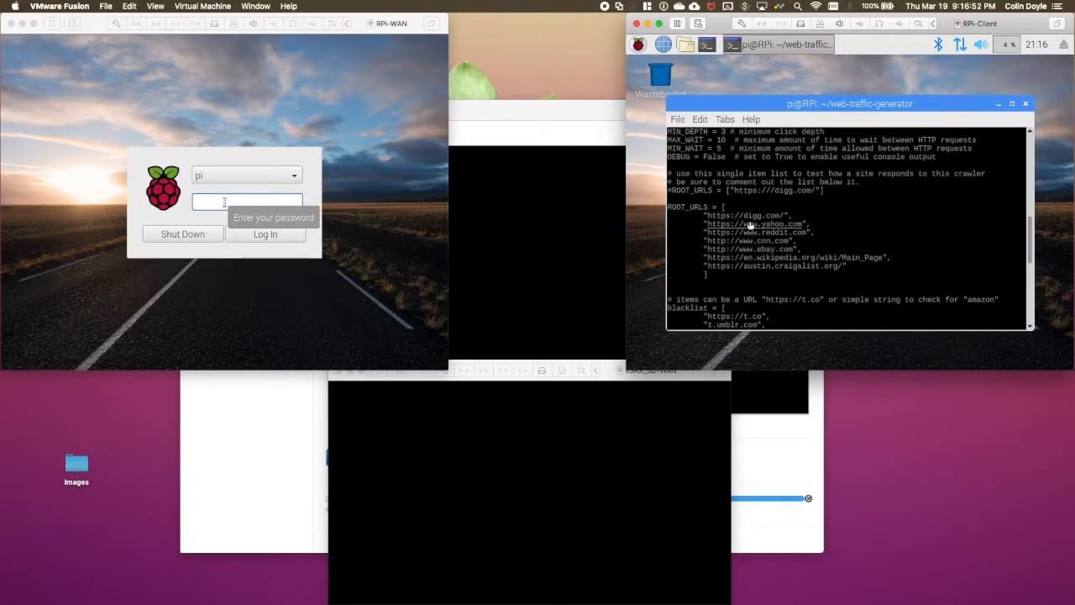
{"action": "left_click_drag", "start_coordinate": [698, 218], "coordinate": [839, 269]}
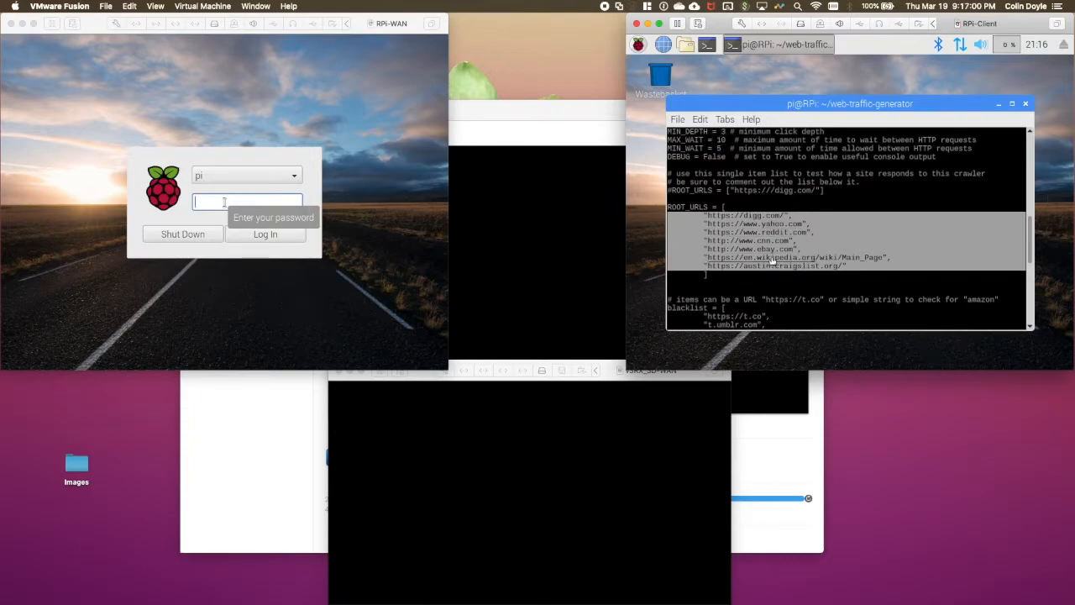
{"action": "scroll", "coordinate": [769, 260], "scroll_direction": "down", "scroll_amount": 10}
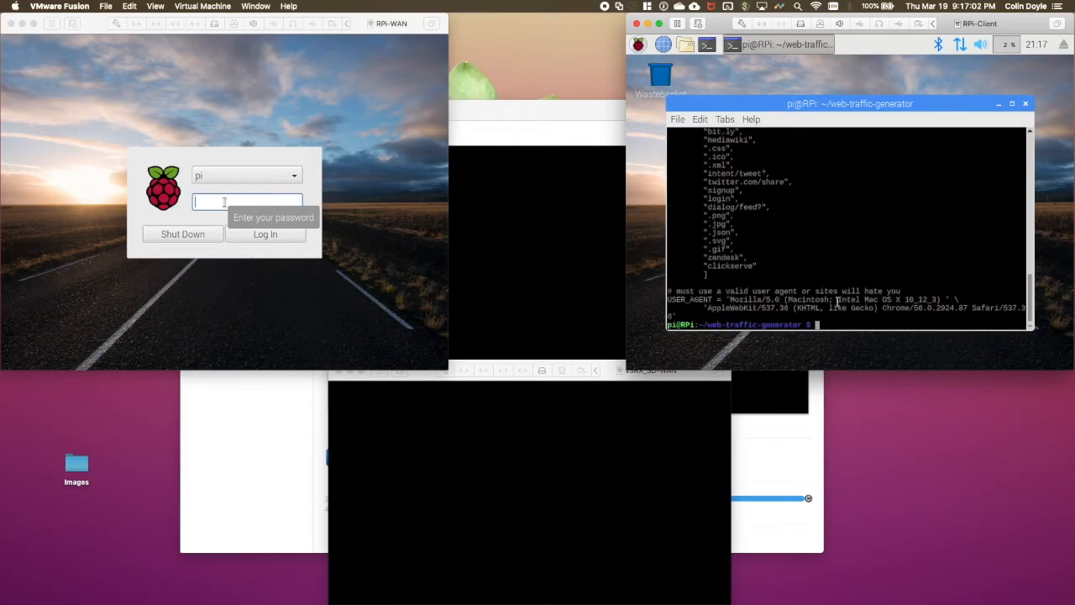
{"action": "type", "text": "thon3 gen.py"}
{"action": "key", "text": "ctrl+Left"}
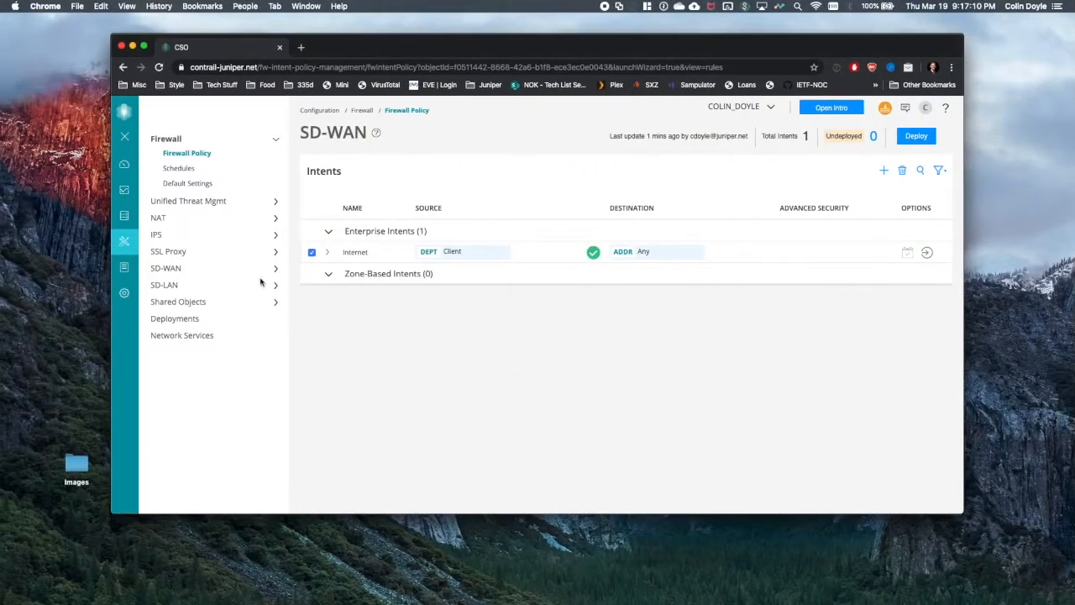
- Open the Monitor Dashboard and keep the Top Applications by Throughput period at Last Hour
{"action": "mouse_move", "coordinate": [130, 165]}
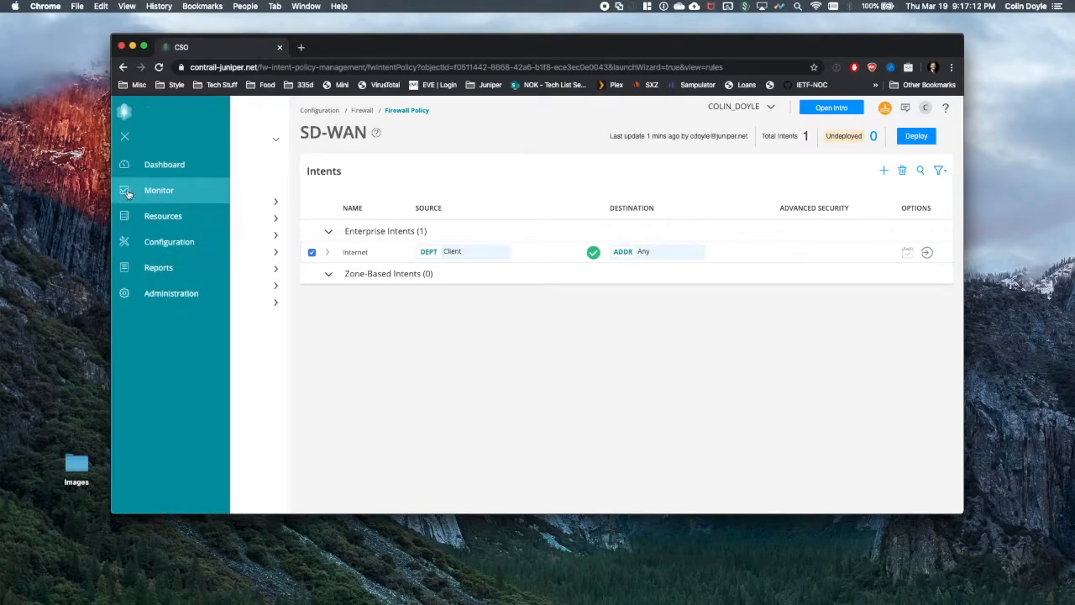
{"action": "left_click", "coordinate": [128, 193]}
{"action": "left_click", "coordinate": [145, 163]}
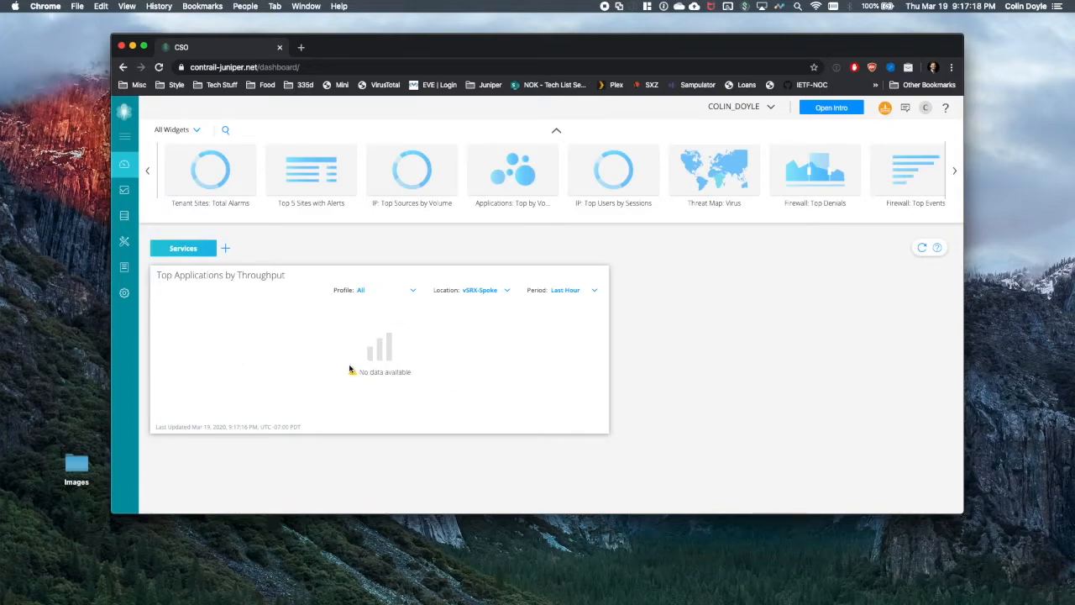
{"action": "left_click", "coordinate": [595, 290]}
{"action": "left_click", "coordinate": [497, 267]}
- Run python3 gen.py on the RPi-Client to start generating web traffic, then return to CSO
{"action": "key", "text": "ctrl+Right"}
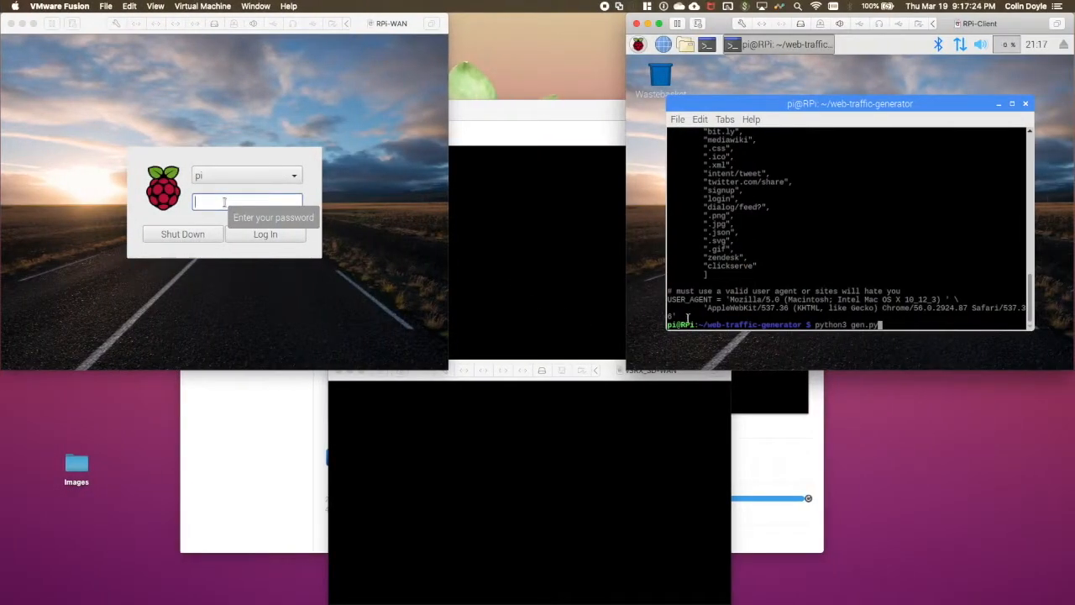
{"action": "key", "text": "Return"}
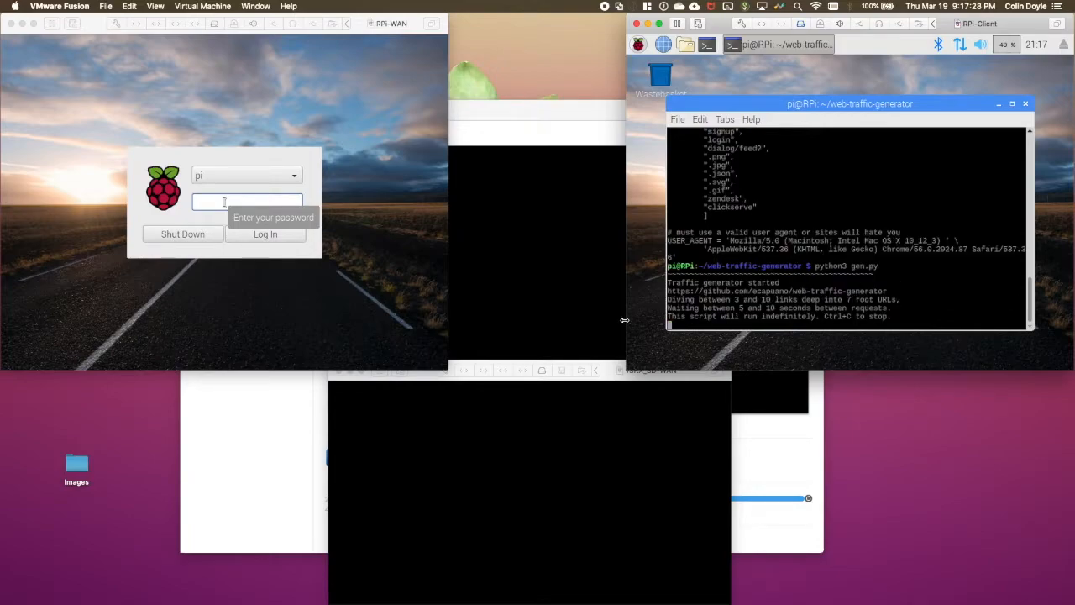
{"action": "key", "text": "ctrl+Left"}
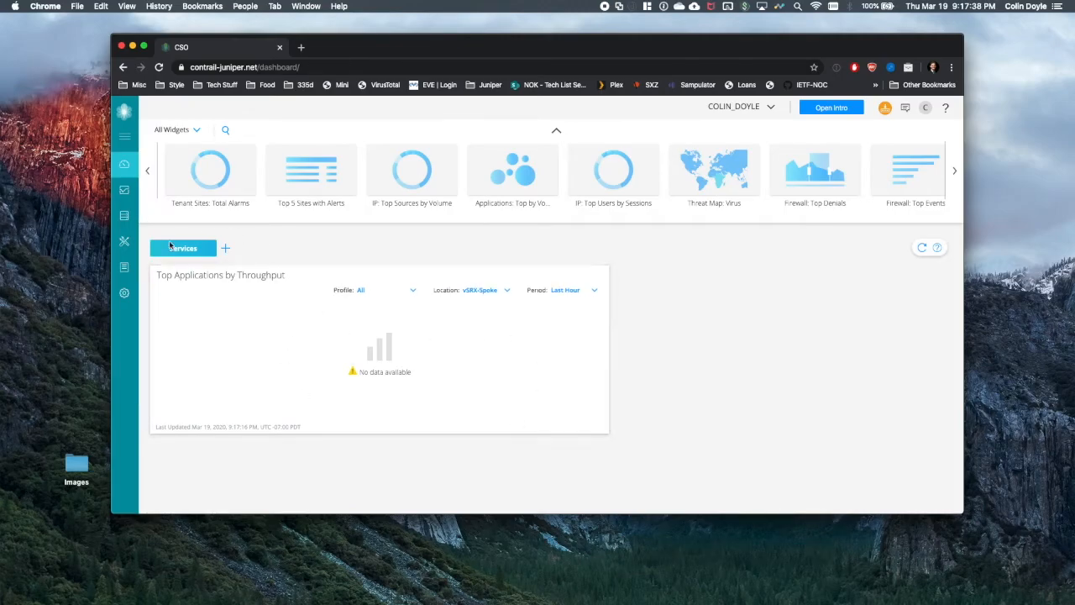
- Set Application Visibility's time span to Last 30 min, then open the Sites list
{"action": "mouse_move", "coordinate": [119, 236]}
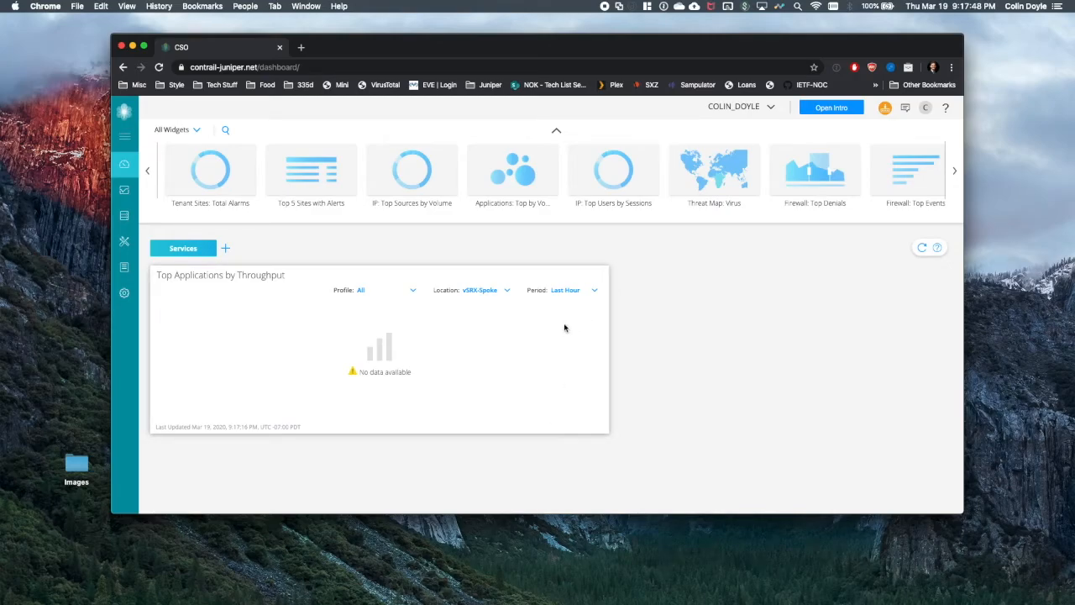
{"action": "left_click", "coordinate": [124, 193]}
{"action": "left_click", "coordinate": [177, 240]}
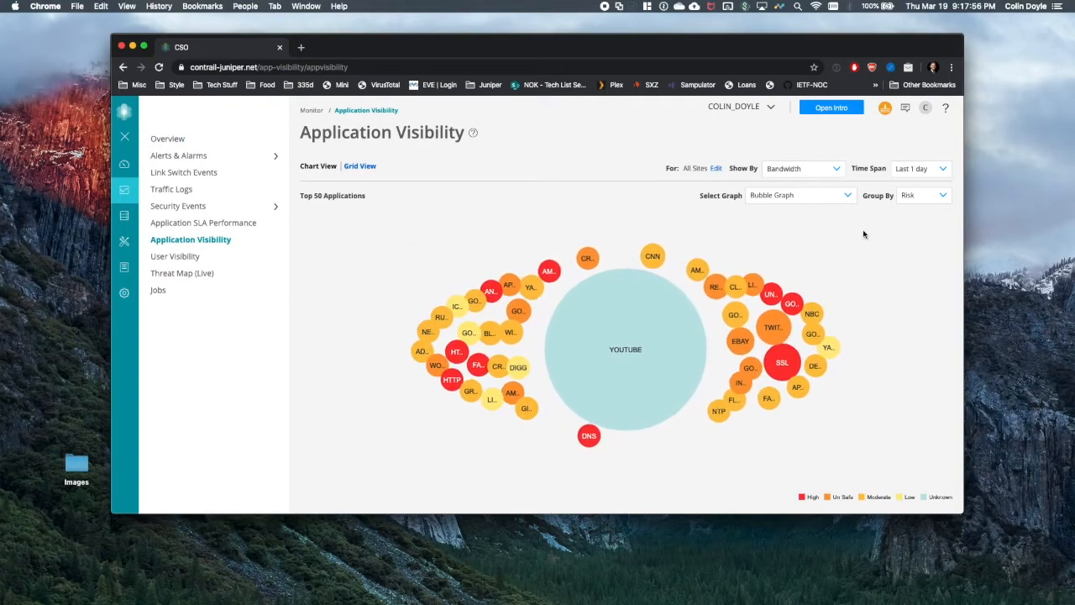
{"action": "left_click", "coordinate": [924, 170]}
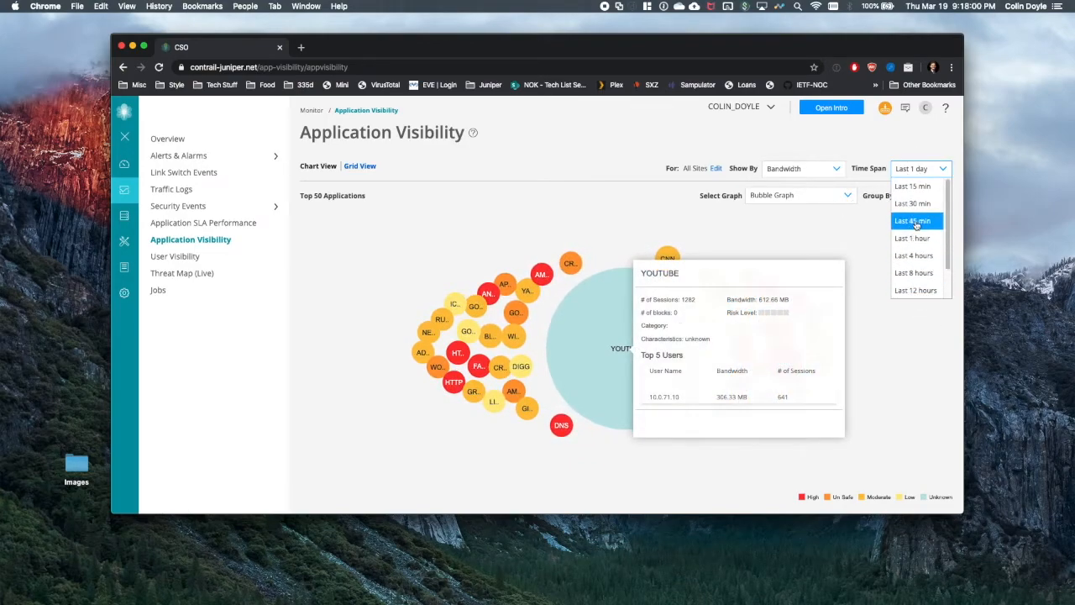
{"action": "left_click", "coordinate": [919, 203]}
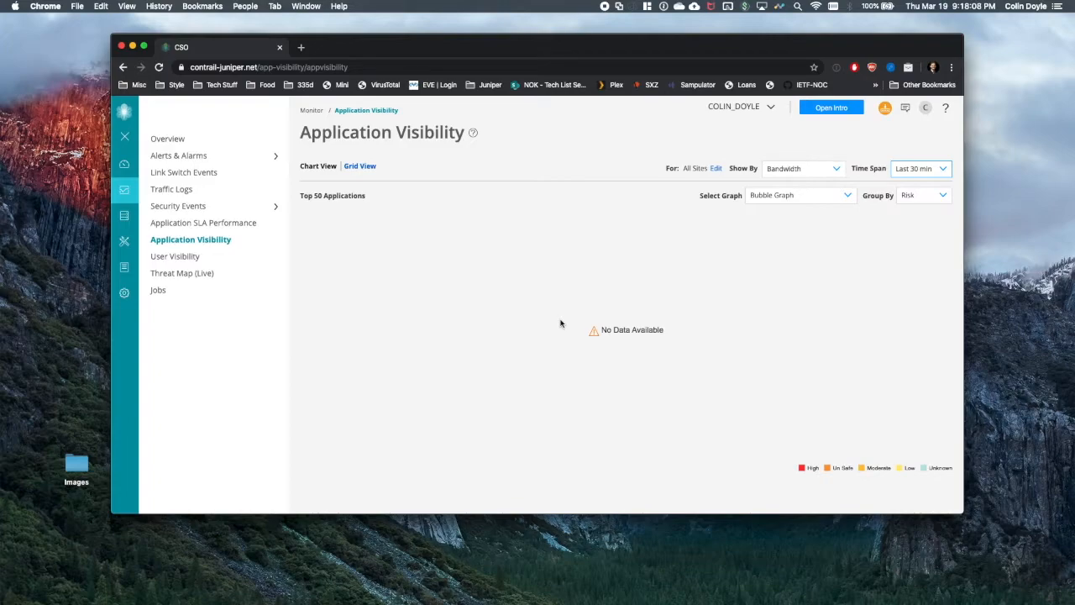
{"action": "left_click", "coordinate": [147, 217]}
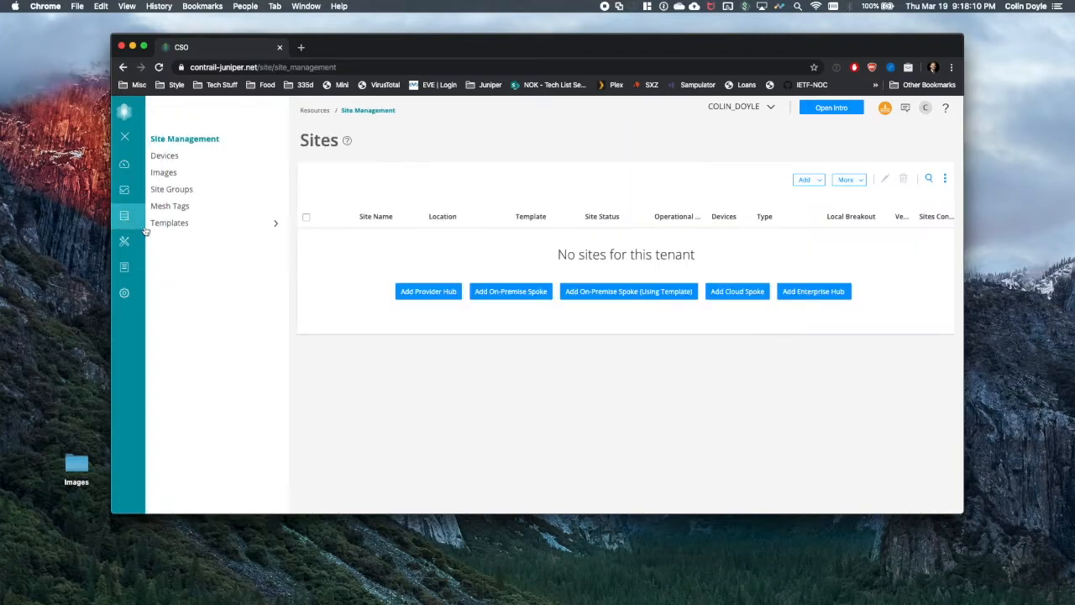
- Open vSRX-Spoke's WAN view and expand the hub link into its WAN tunnels
{"action": "scroll", "coordinate": [395, 335], "scroll_direction": "down", "scroll_amount": 5}
{"action": "left_click", "coordinate": [382, 464]}
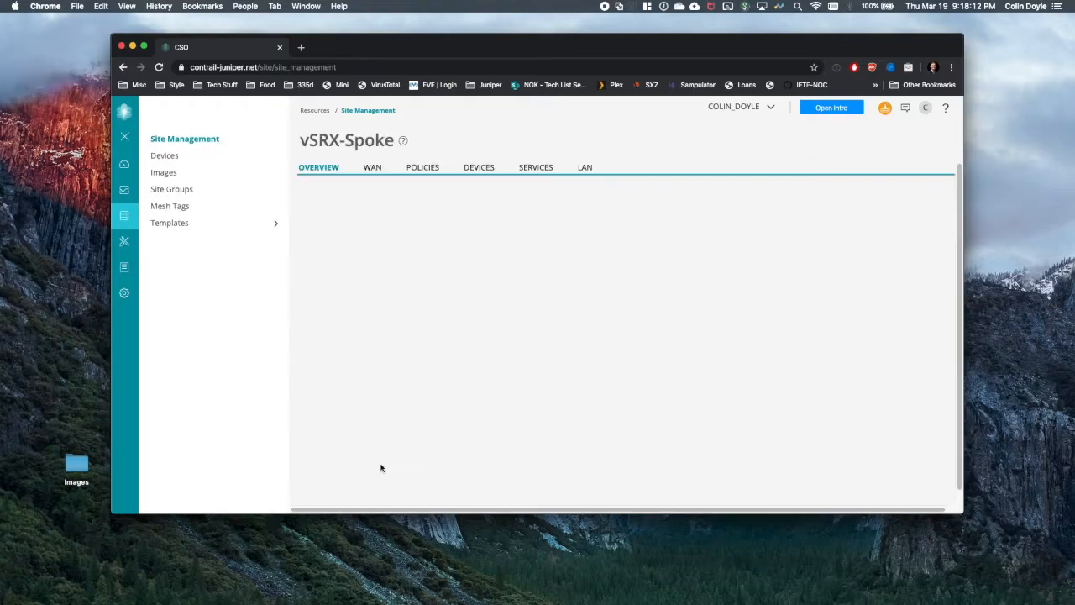
{"action": "left_click", "coordinate": [220, 168]}
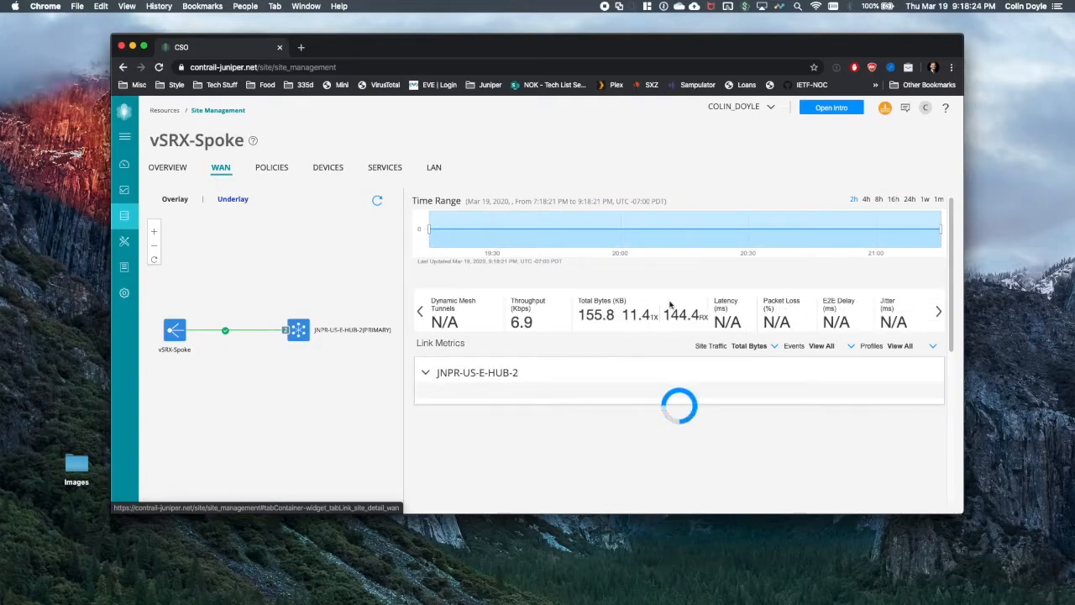
{"action": "scroll", "coordinate": [500, 347], "scroll_direction": "down", "scroll_amount": 5}
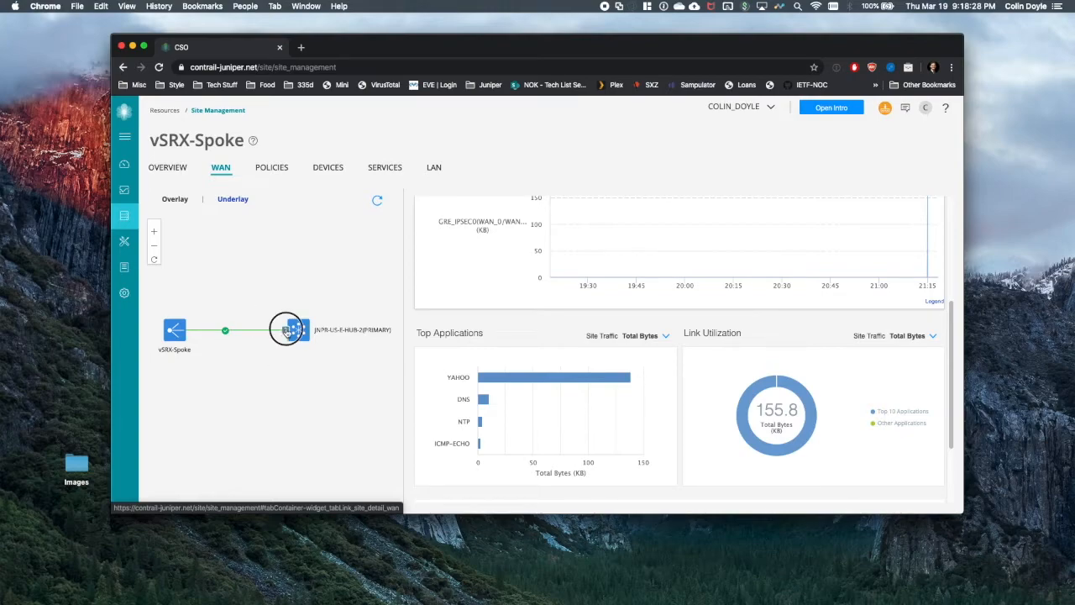
{"action": "left_click", "coordinate": [294, 329]}
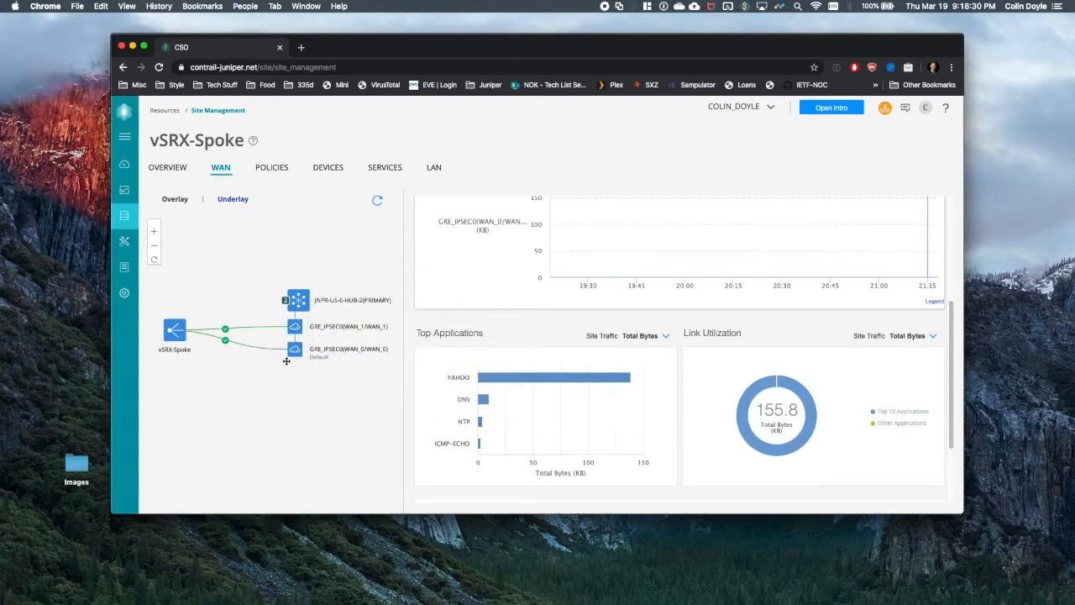
- Review the site's Top Applications, where YAHOO traffic leads
{"action": "mouse_move", "coordinate": [365, 335]}
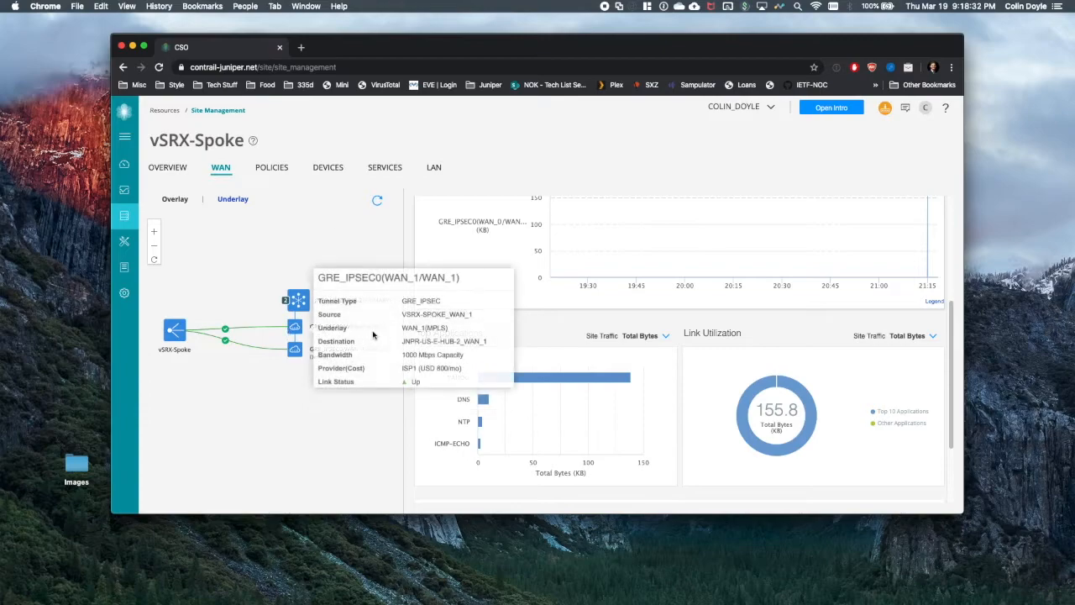
{"action": "scroll", "coordinate": [508, 307], "scroll_direction": "down", "scroll_amount": 2}
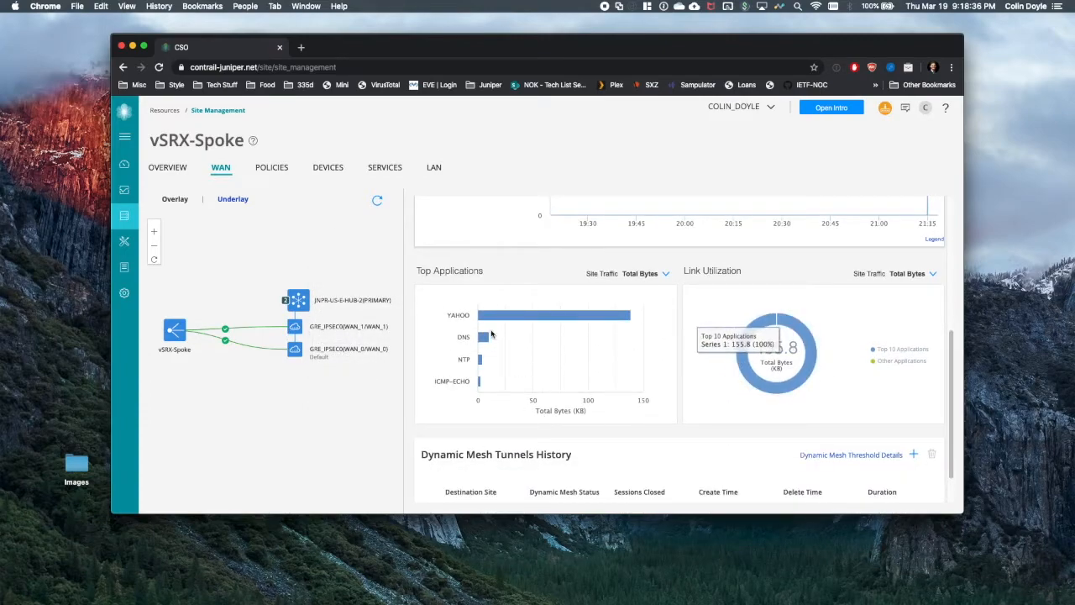
{"action": "scroll", "coordinate": [503, 369], "scroll_direction": "down", "scroll_amount": 4}
{"action": "scroll", "coordinate": [628, 328], "scroll_direction": "up", "scroll_amount": 8}
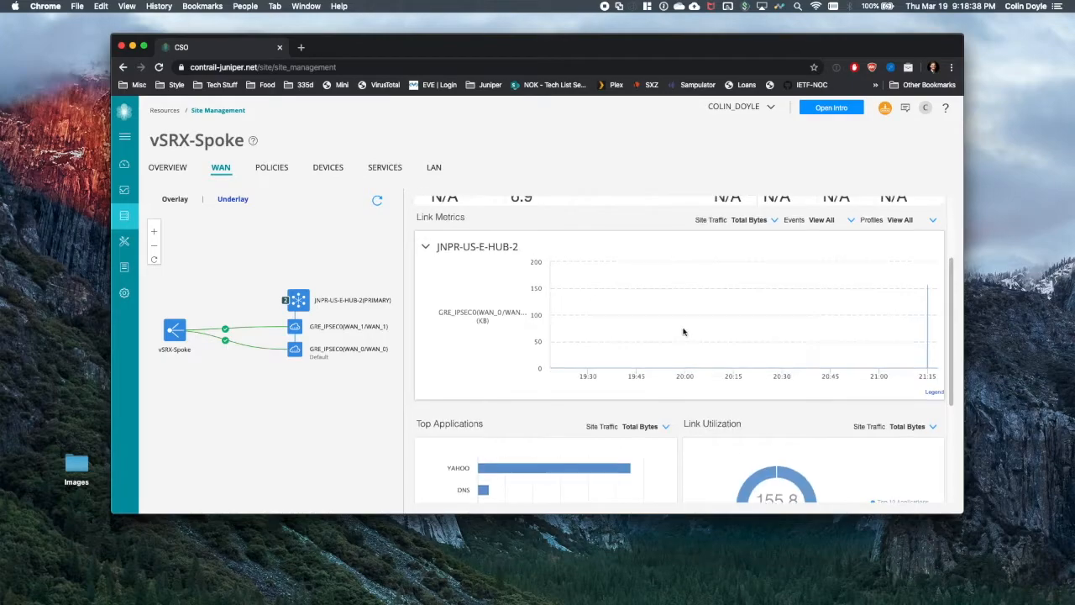
{"action": "scroll", "coordinate": [586, 424], "scroll_direction": "down", "scroll_amount": 2}
{"action": "scroll", "coordinate": [592, 349], "scroll_direction": "up", "scroll_amount": 1}
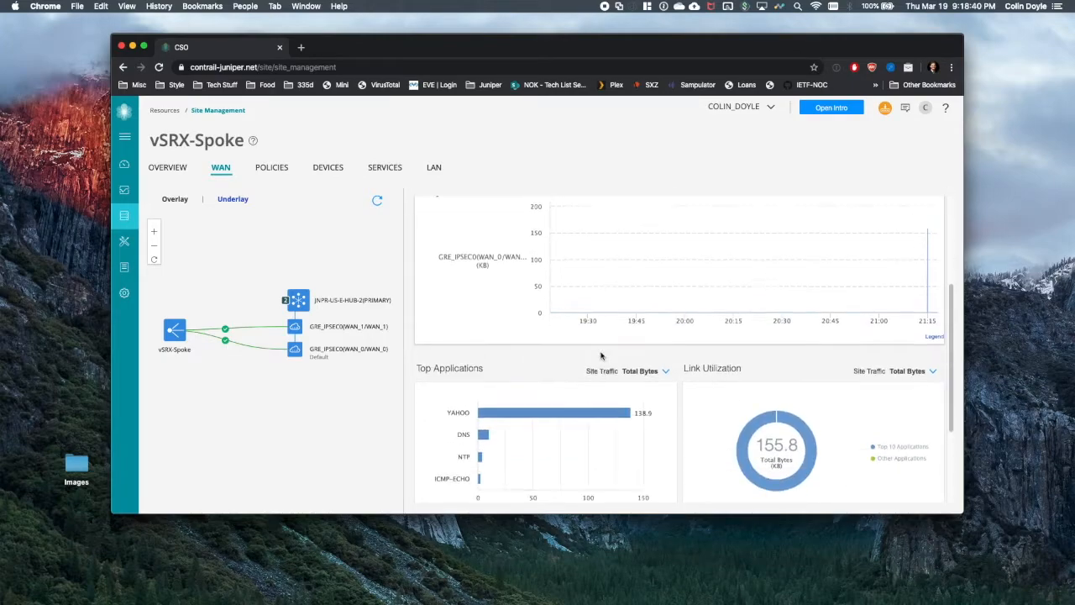
{"action": "scroll", "coordinate": [600, 355], "scroll_direction": "up", "scroll_amount": 2}
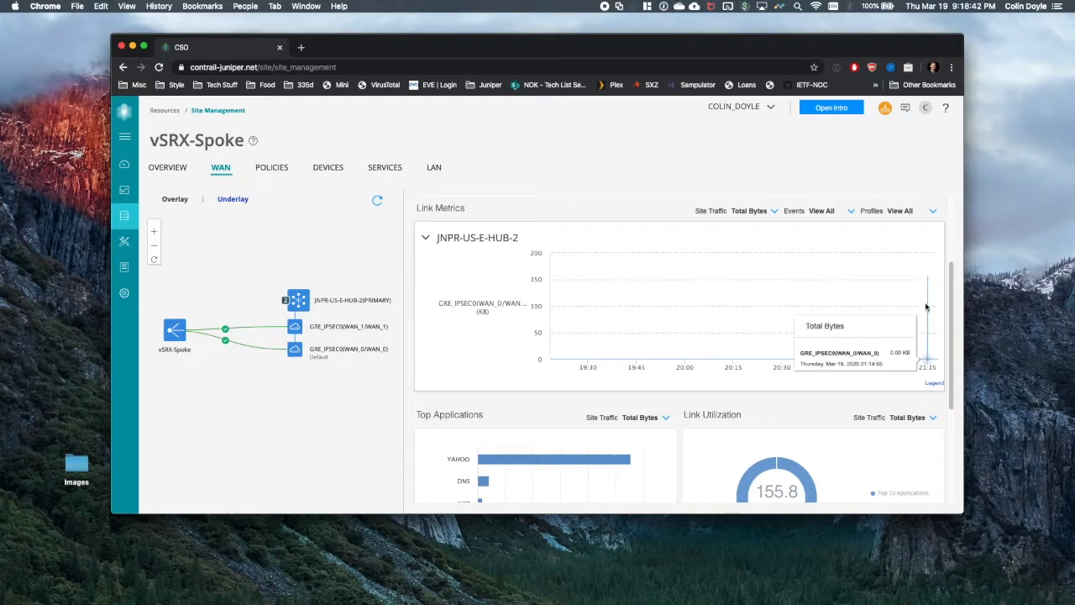
{"action": "mouse_move", "coordinate": [135, 175]}
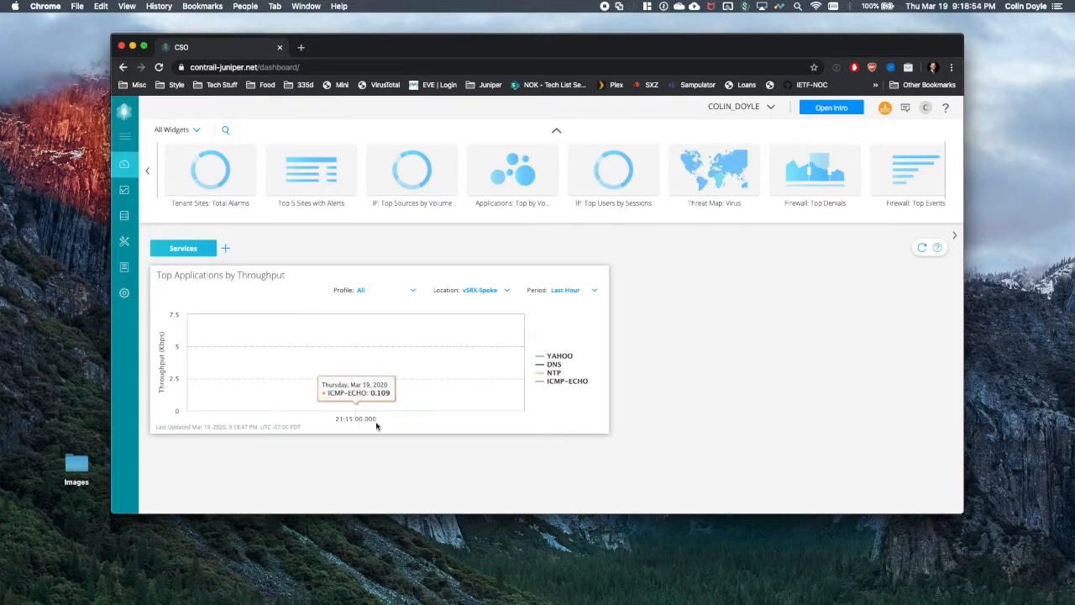
- Leave the throughput widget's auto refresh at 5 minutes and return to the Sites list
{"action": "left_click", "coordinate": [565, 277]}
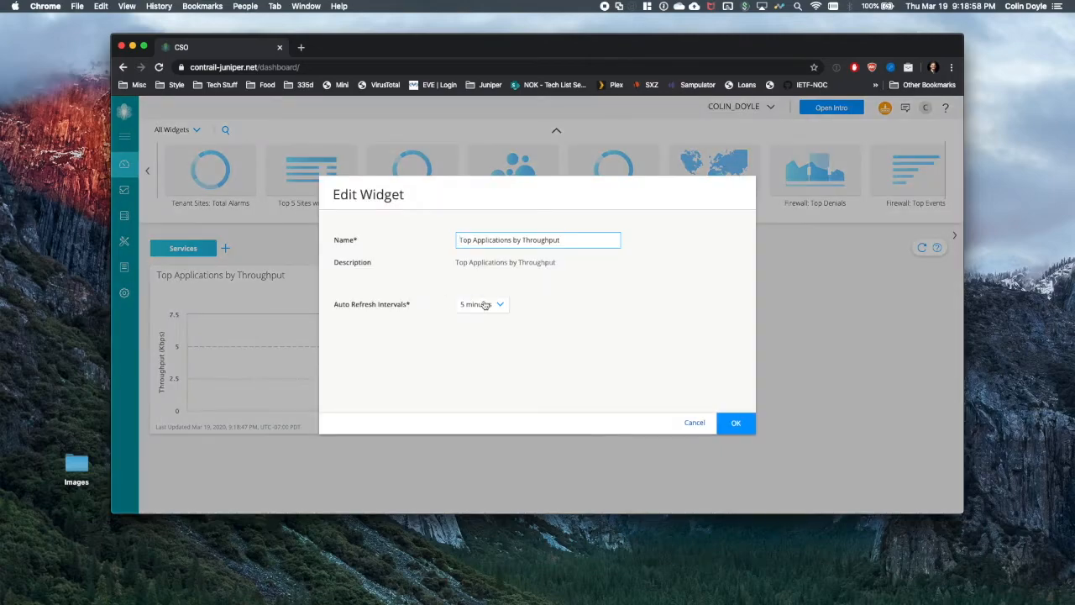
{"action": "left_click", "coordinate": [481, 304]}
{"action": "left_click", "coordinate": [568, 299]}
{"action": "left_click", "coordinate": [700, 422]}
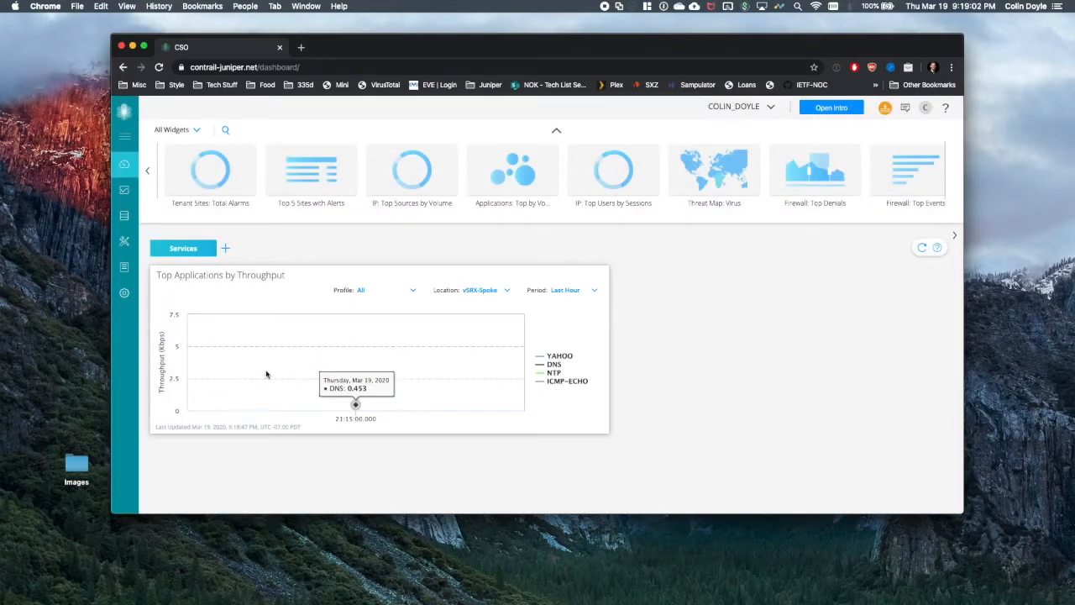
{"action": "mouse_move", "coordinate": [128, 195]}
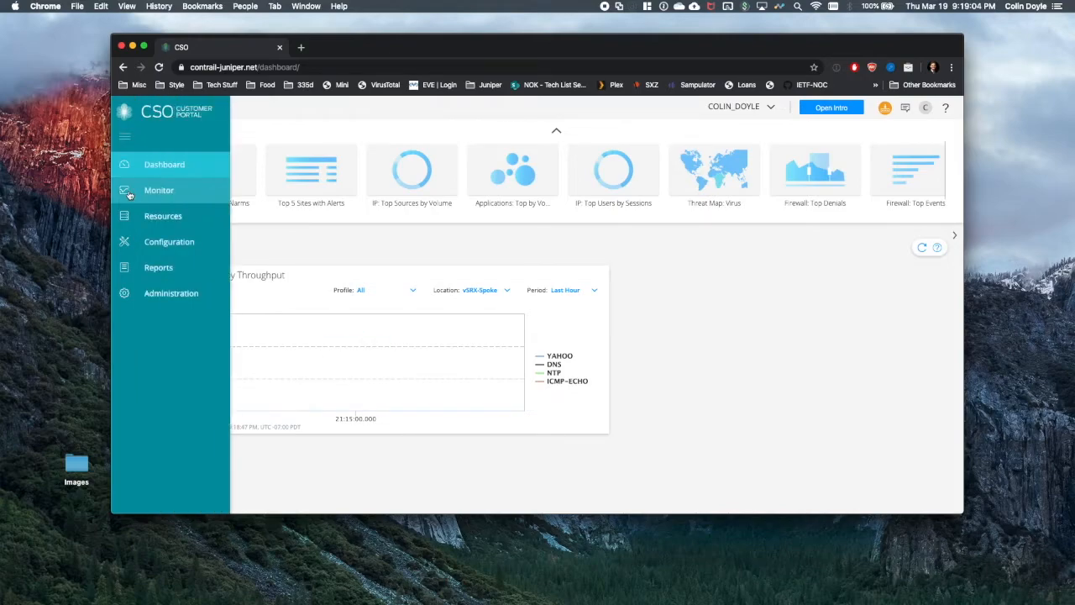
{"action": "left_click", "coordinate": [147, 220]}
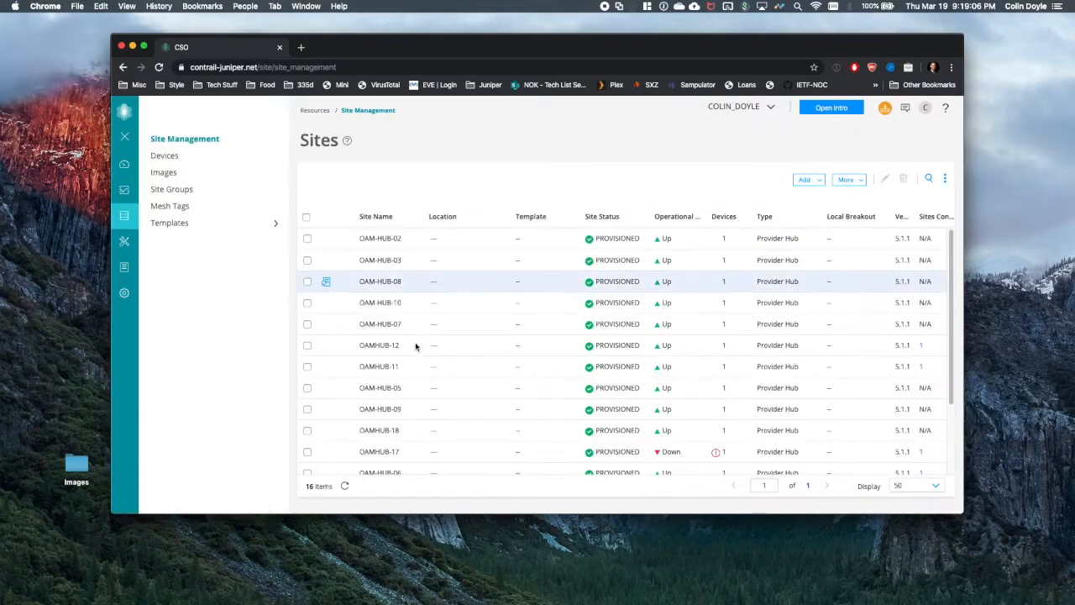
- Open vSRX-Spoke's WAN links and expand the hub connection to reveal its two tunnels
{"action": "scroll", "coordinate": [399, 400], "scroll_direction": "down", "scroll_amount": 5}
{"action": "left_click", "coordinate": [379, 463]}
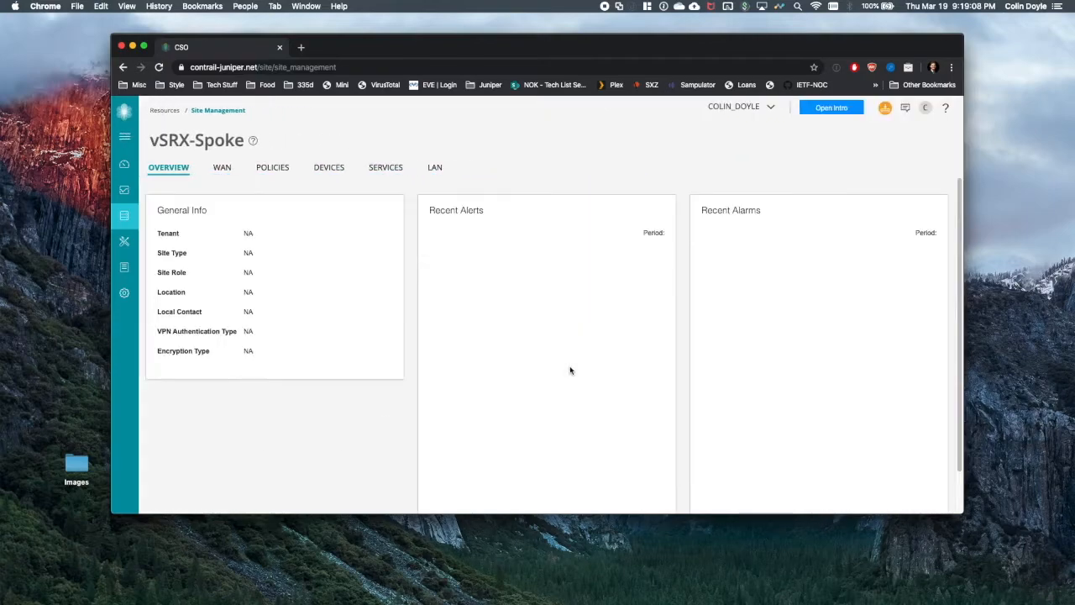
{"action": "left_click", "coordinate": [220, 168]}
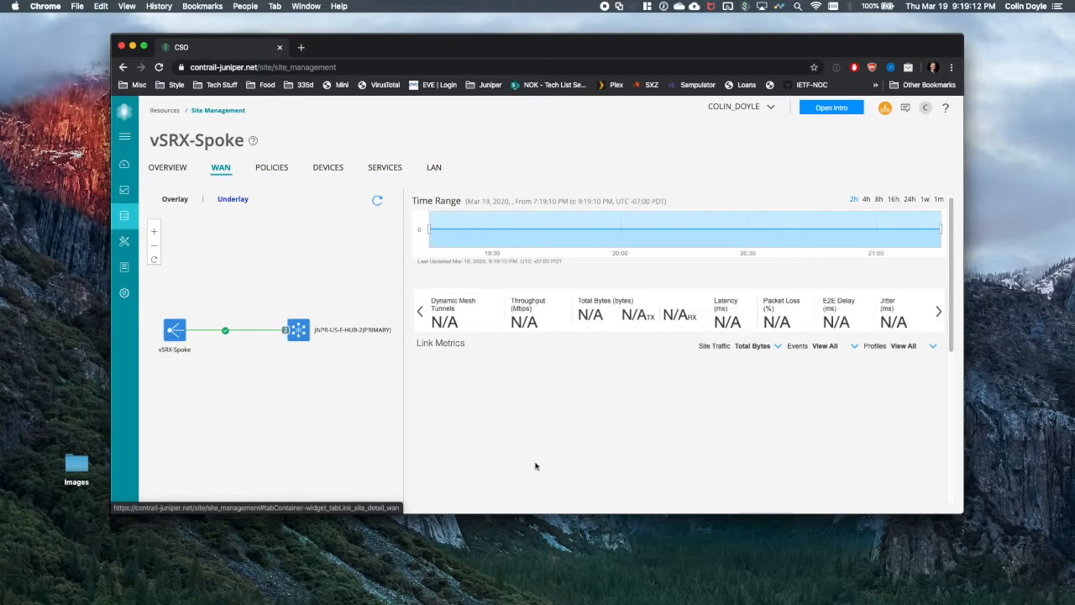
{"action": "scroll", "coordinate": [578, 416], "scroll_direction": "down", "scroll_amount": 2}
{"action": "scroll", "coordinate": [580, 420], "scroll_direction": "down", "scroll_amount": 5}
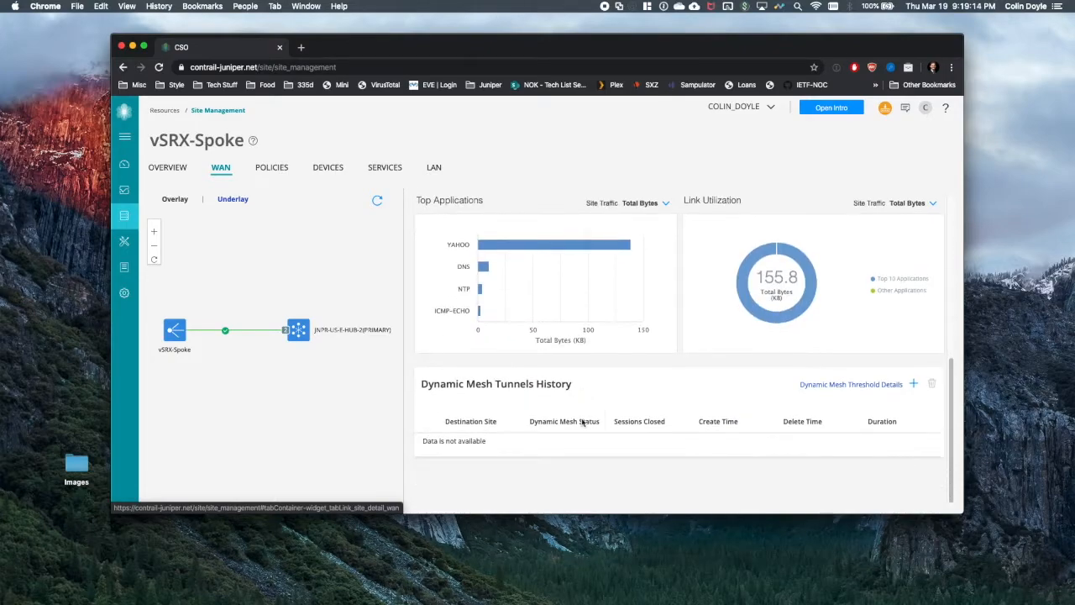
{"action": "scroll", "coordinate": [588, 425], "scroll_direction": "up", "scroll_amount": 5}
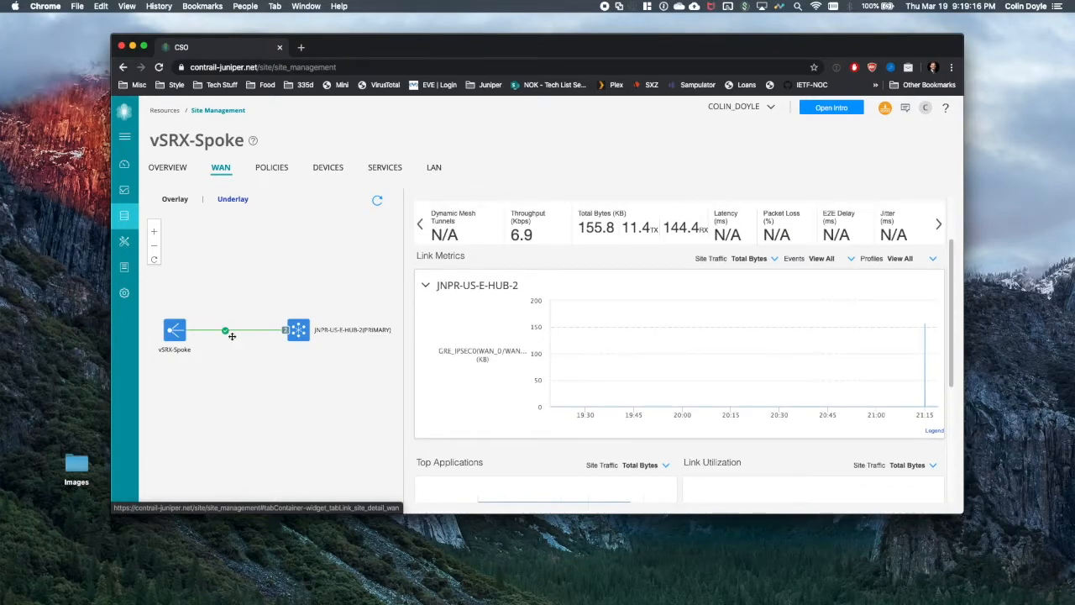
{"action": "left_click", "coordinate": [298, 333]}
{"action": "left_click", "coordinate": [285, 330]}
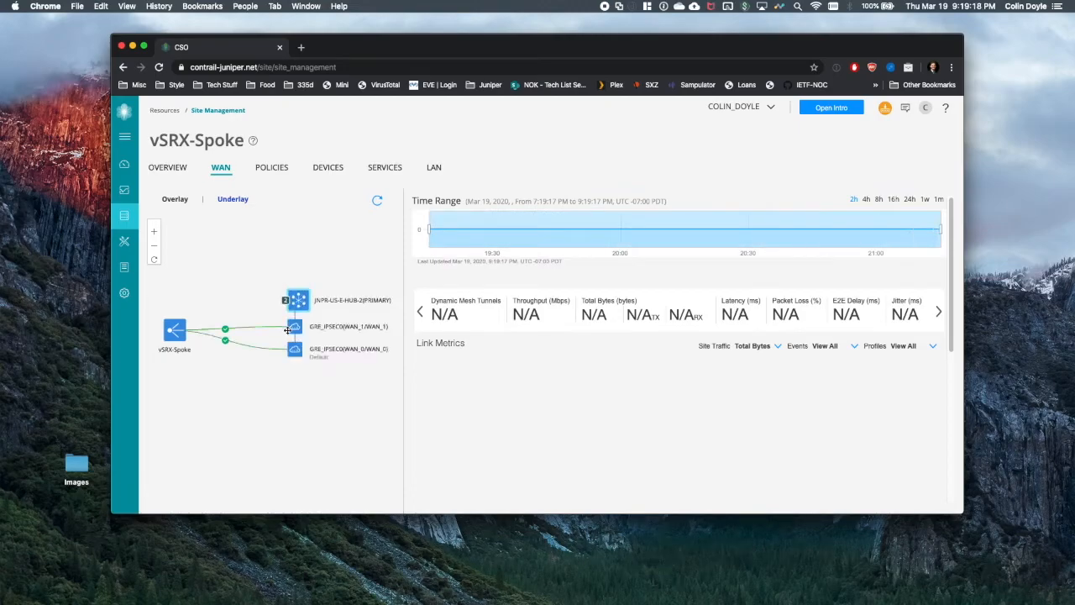
{"action": "left_click", "coordinate": [294, 355]}
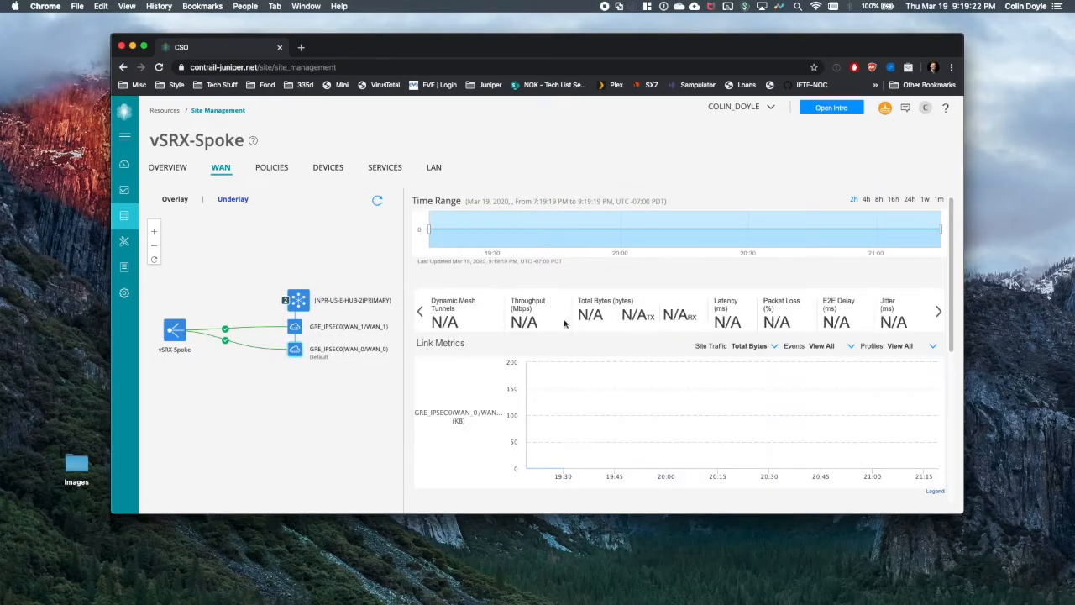
- Show the WAN_1 tunnel's traffic metrics, then switch to the Overlay view of WAN links
{"action": "scroll", "coordinate": [688, 412], "scroll_direction": "down", "scroll_amount": 3}
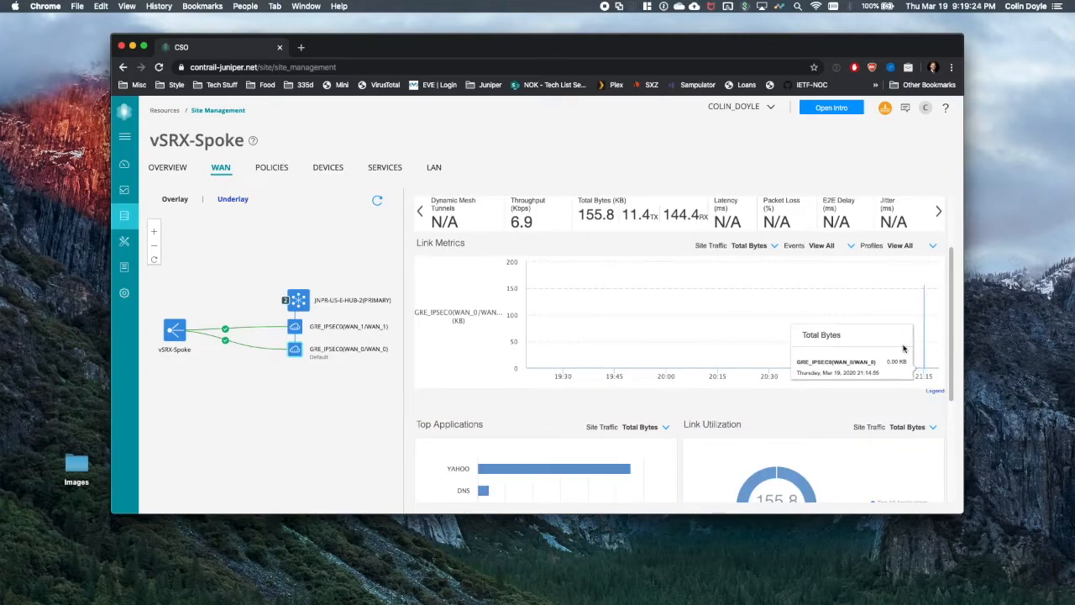
{"action": "scroll", "coordinate": [913, 340], "scroll_direction": "down", "scroll_amount": 2}
{"action": "left_click", "coordinate": [295, 327]}
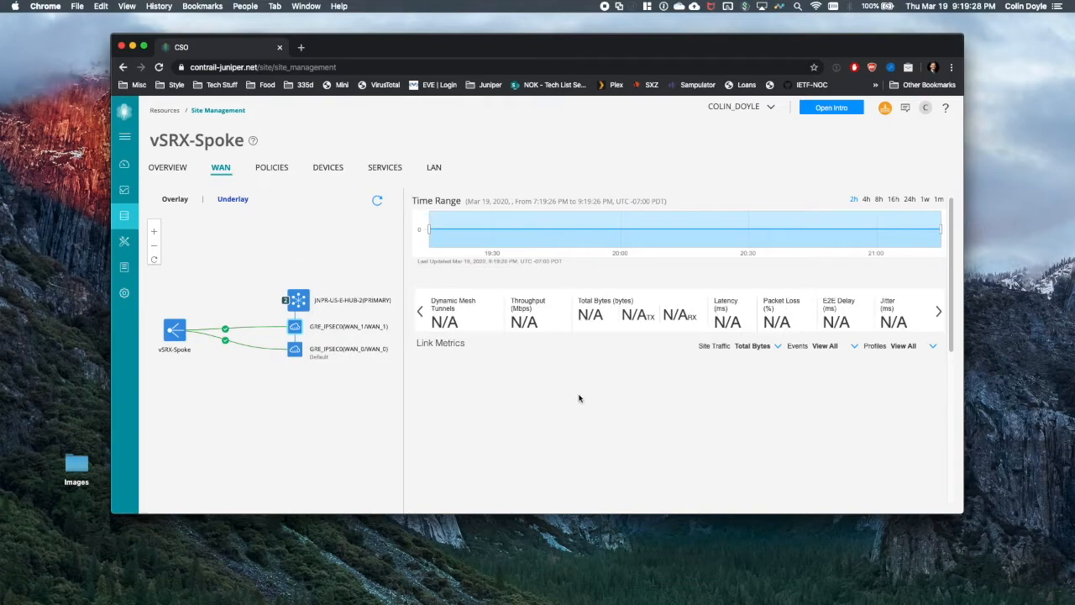
{"action": "scroll", "coordinate": [579, 411], "scroll_direction": "down", "scroll_amount": 1}
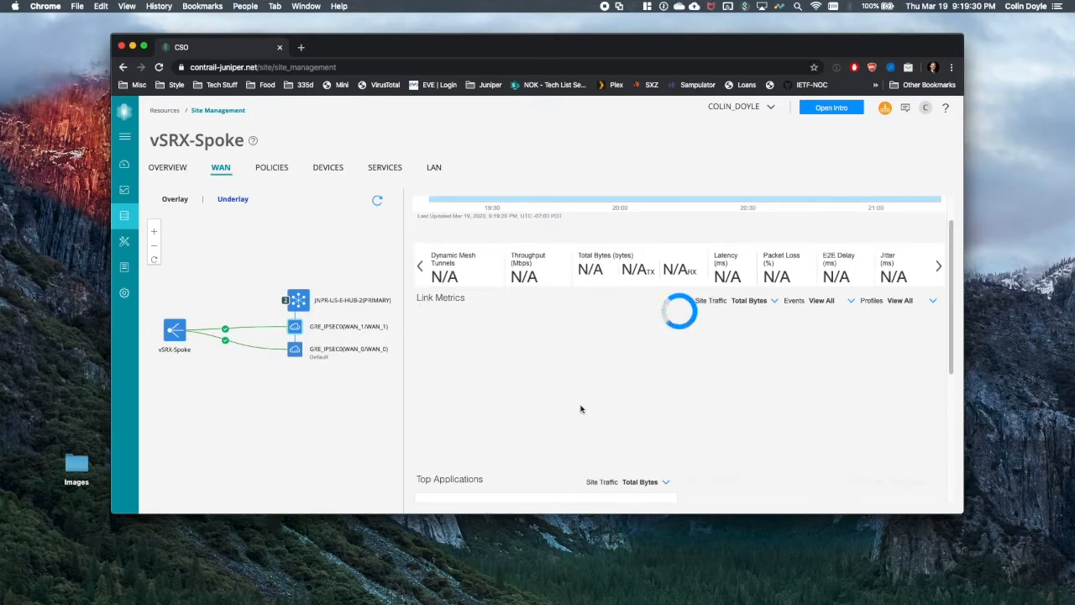
{"action": "scroll", "coordinate": [587, 384], "scroll_direction": "down", "scroll_amount": 2}
{"action": "scroll", "coordinate": [633, 395], "scroll_direction": "up", "scroll_amount": 3}
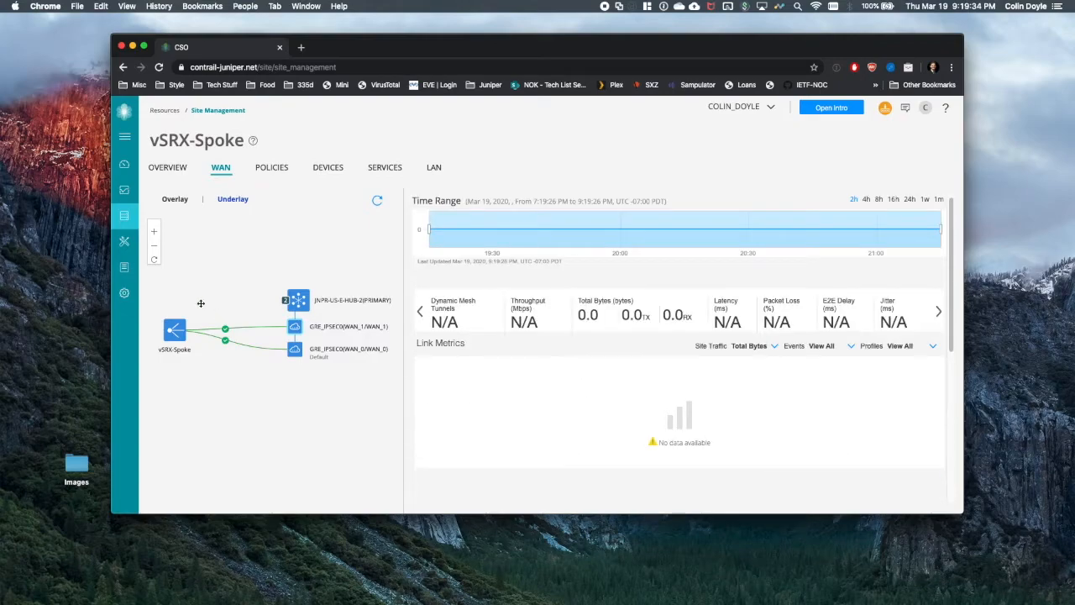
{"action": "left_click", "coordinate": [234, 198]}
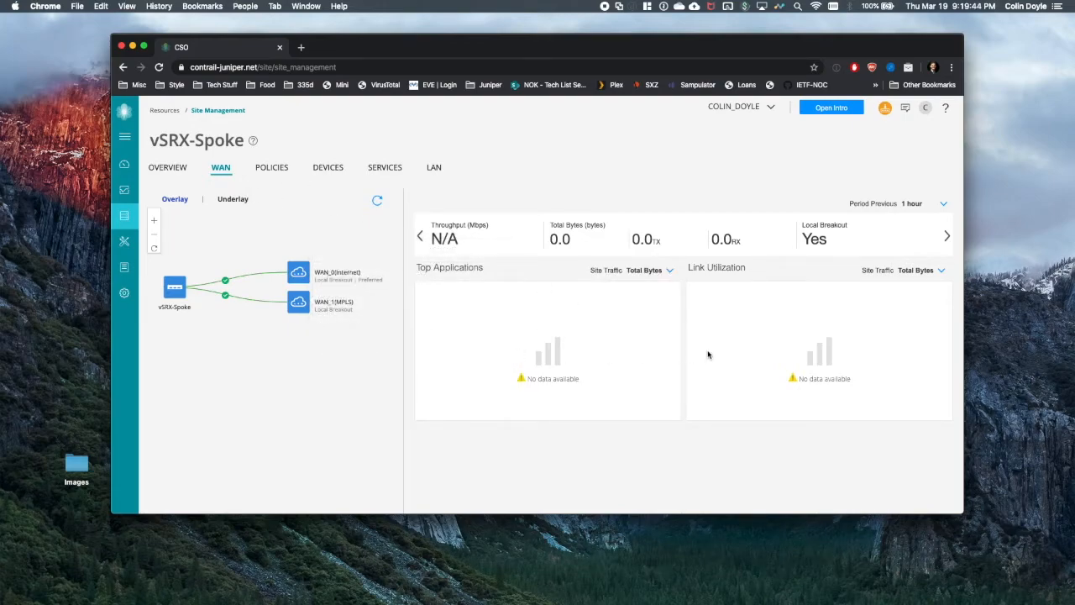
{"action": "mouse_move", "coordinate": [307, 307]}
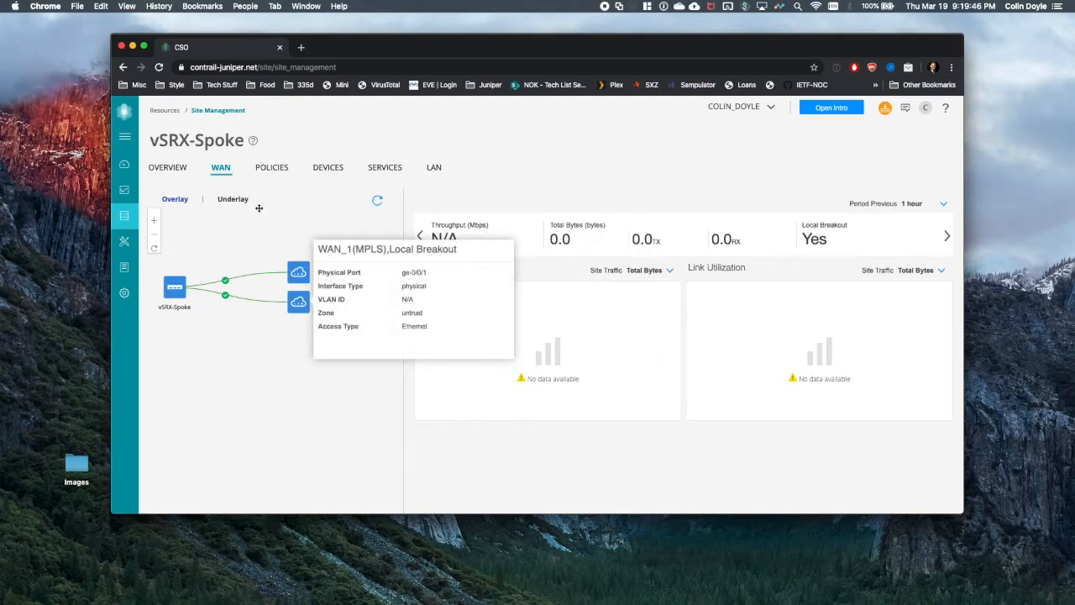
{"action": "mouse_move", "coordinate": [116, 250]}
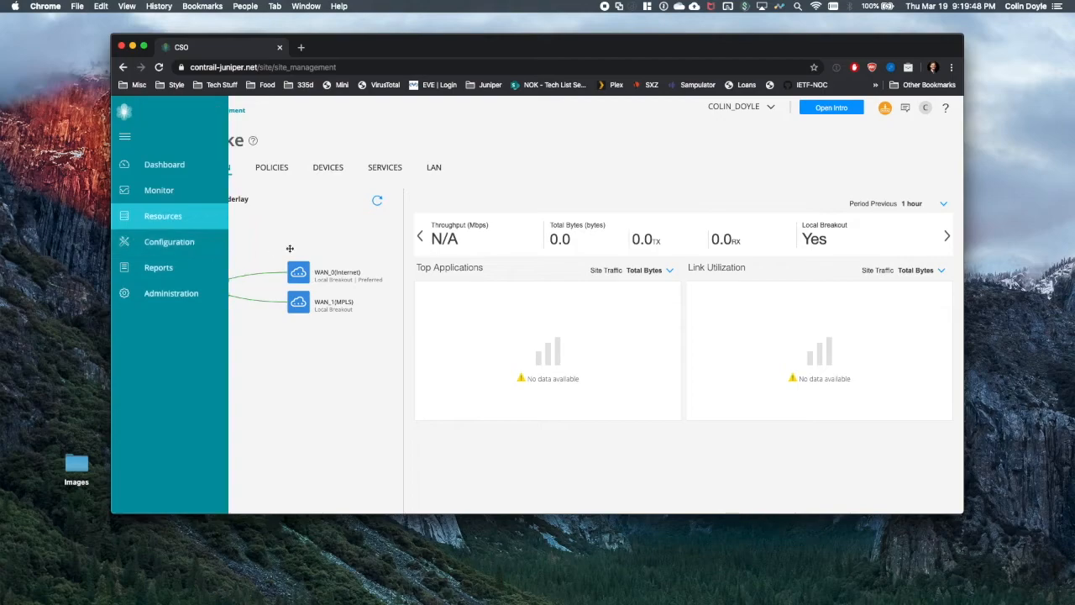
- Refresh the dashboard's Top Applications by Throughput chart to see YAHOO near 55 Kbps
{"action": "left_click", "coordinate": [125, 167]}
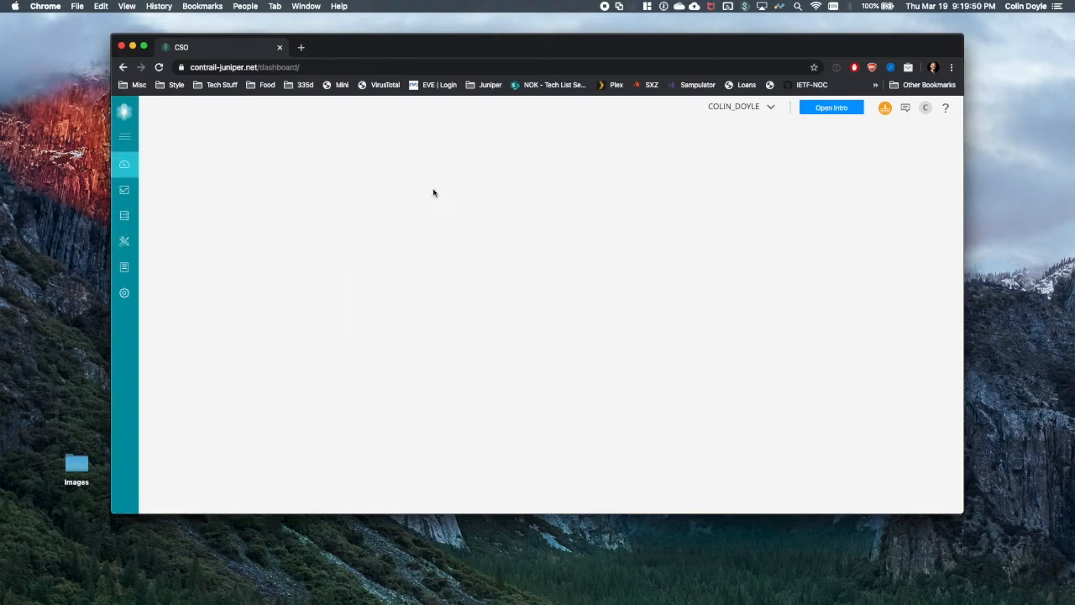
{"action": "left_click", "coordinate": [581, 278]}
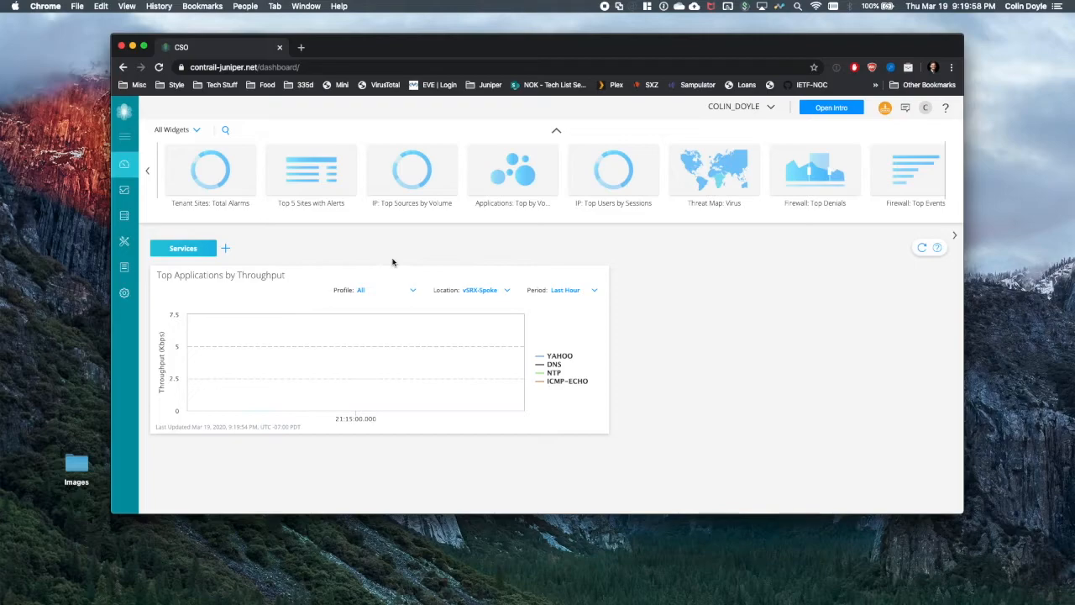
{"action": "mouse_move", "coordinate": [403, 398]}
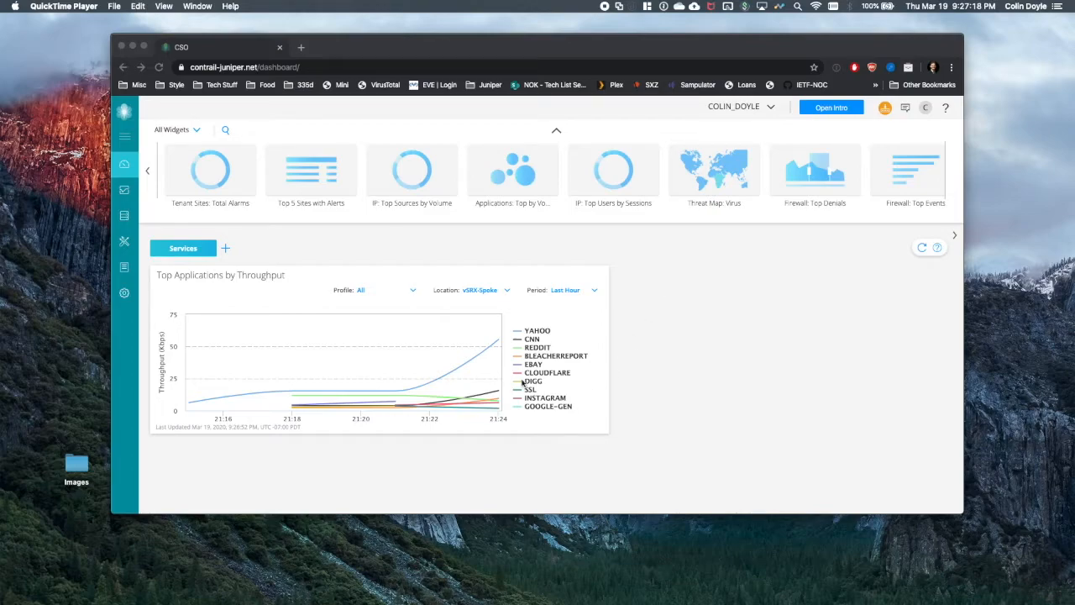
{"action": "left_click", "coordinate": [565, 277]}
{"action": "mouse_move", "coordinate": [584, 277]}
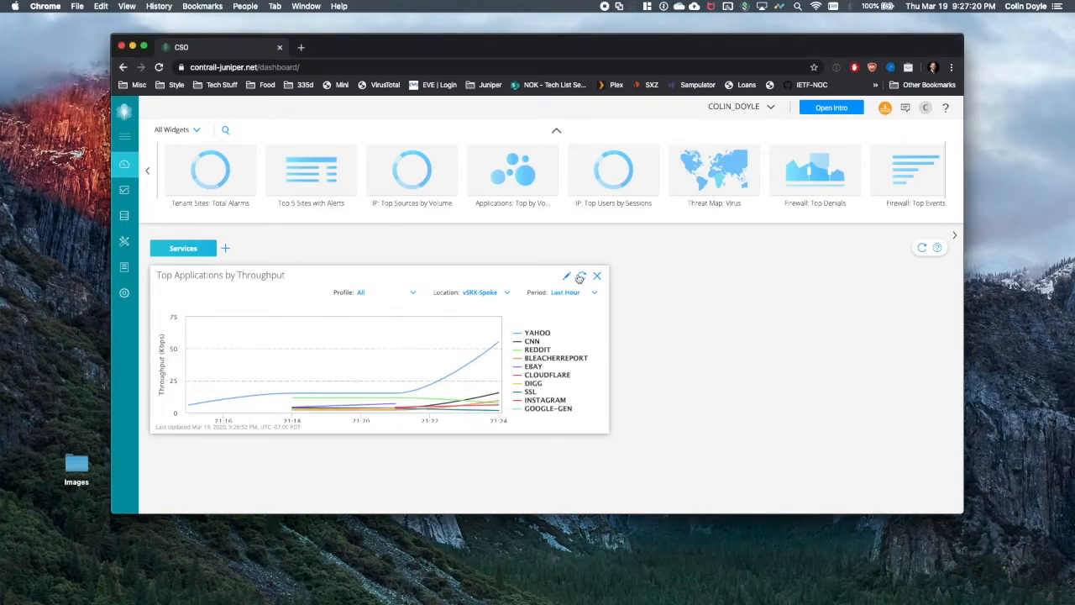
{"action": "left_click", "coordinate": [582, 276]}
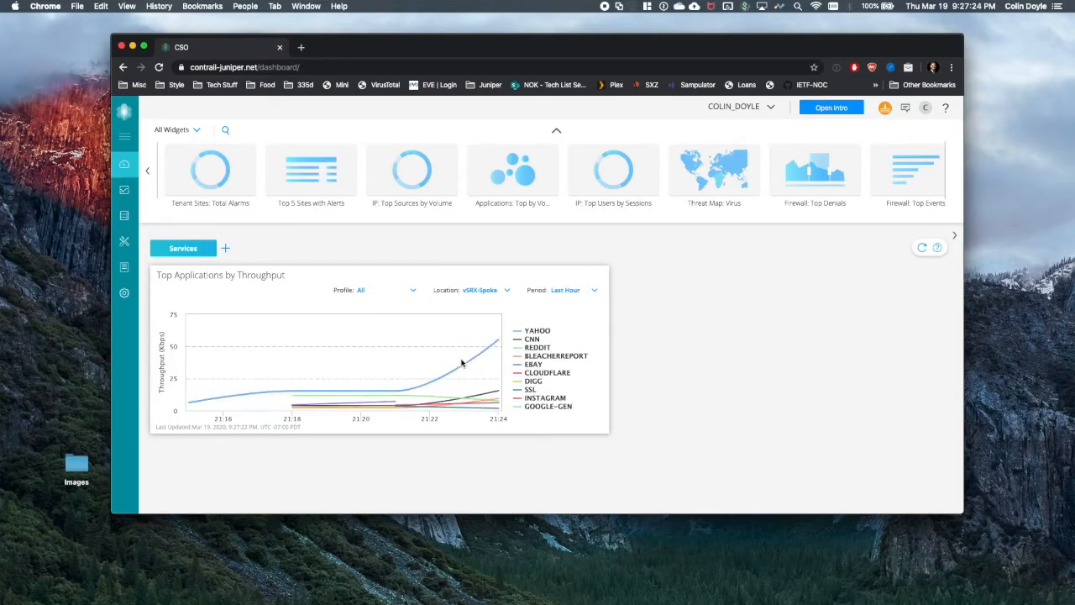
{"action": "mouse_move", "coordinate": [463, 361]}
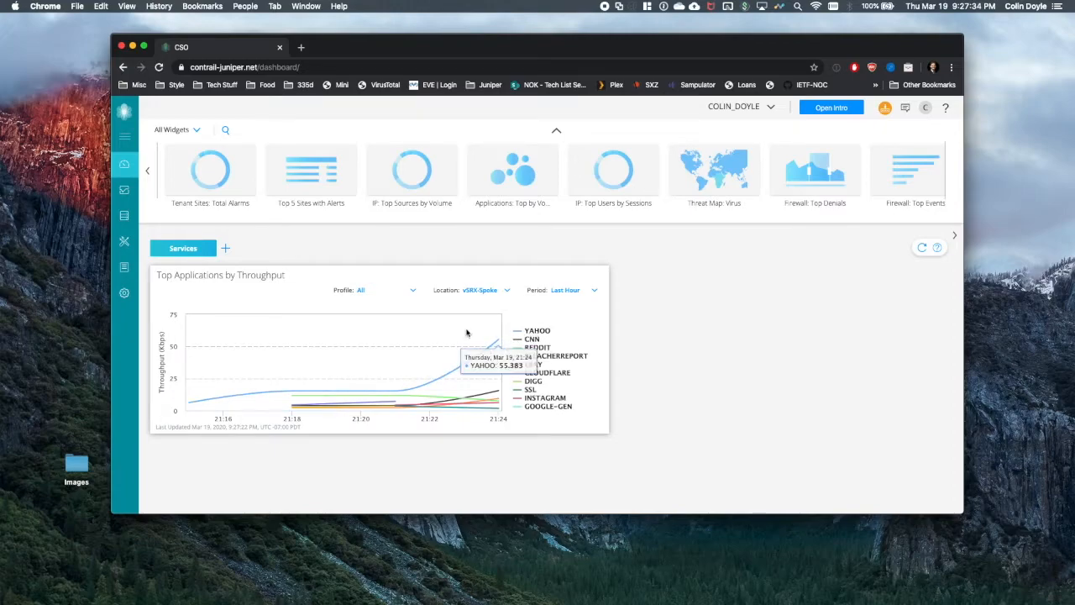
- From Configuration > SD-WAN > Breakout Profiles, start a new breakout profile
{"action": "left_click", "coordinate": [132, 242]}
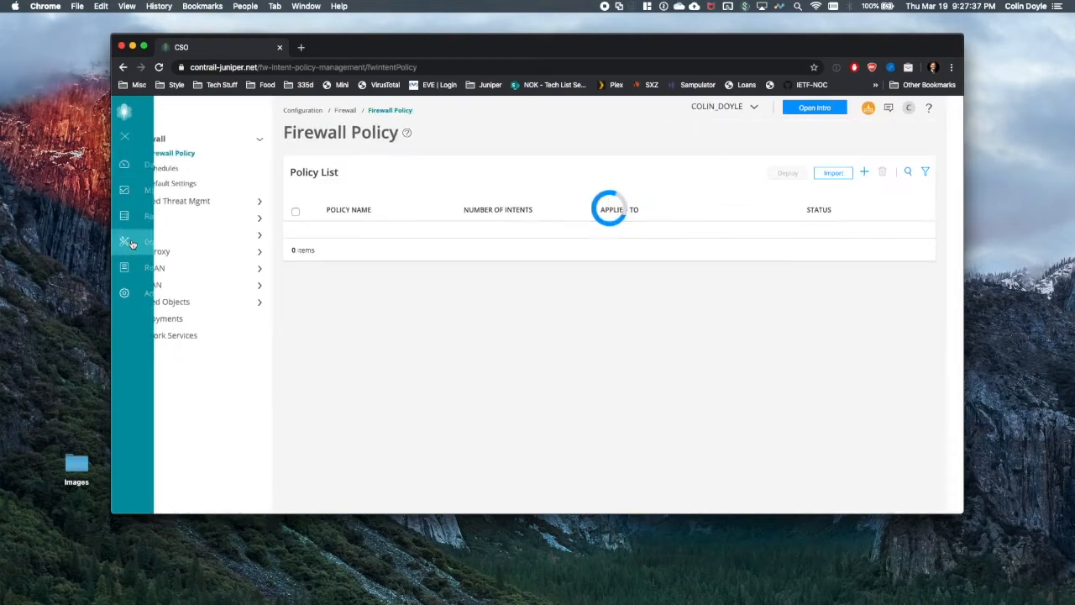
{"action": "left_click", "coordinate": [176, 271]}
{"action": "left_click", "coordinate": [188, 332]}
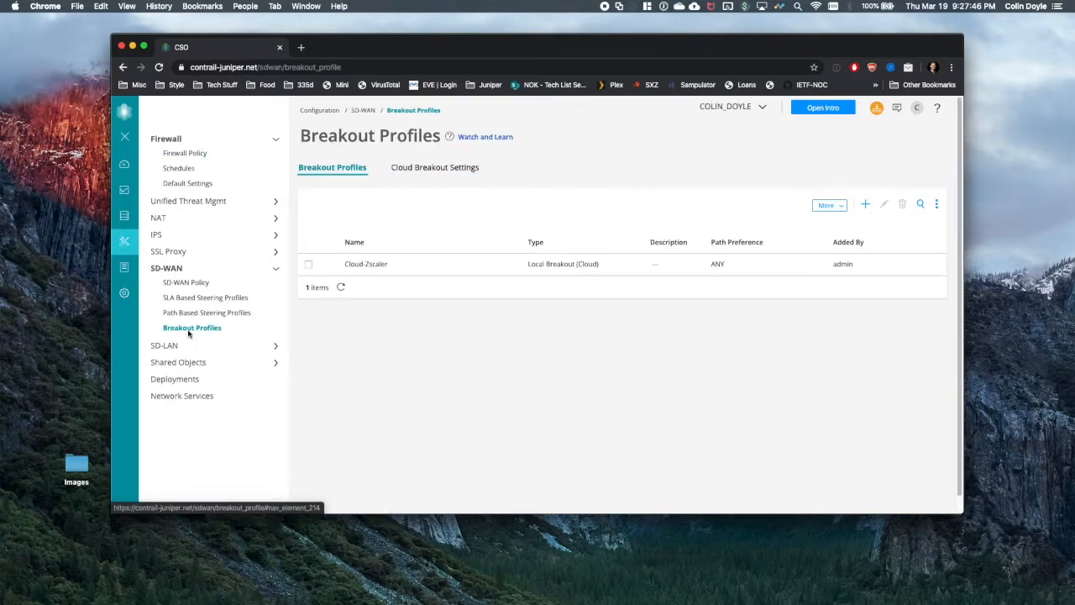
{"action": "left_click", "coordinate": [867, 205]}
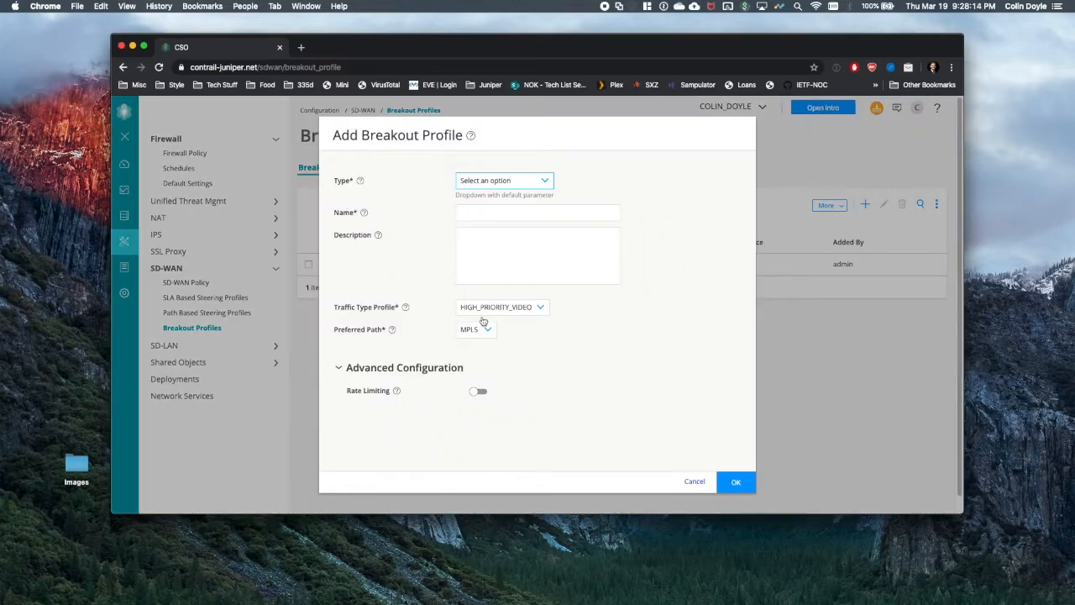
- Set the profile type to Local Breakout (Underlay) and name it Local-BO
{"action": "left_click", "coordinate": [501, 181]}
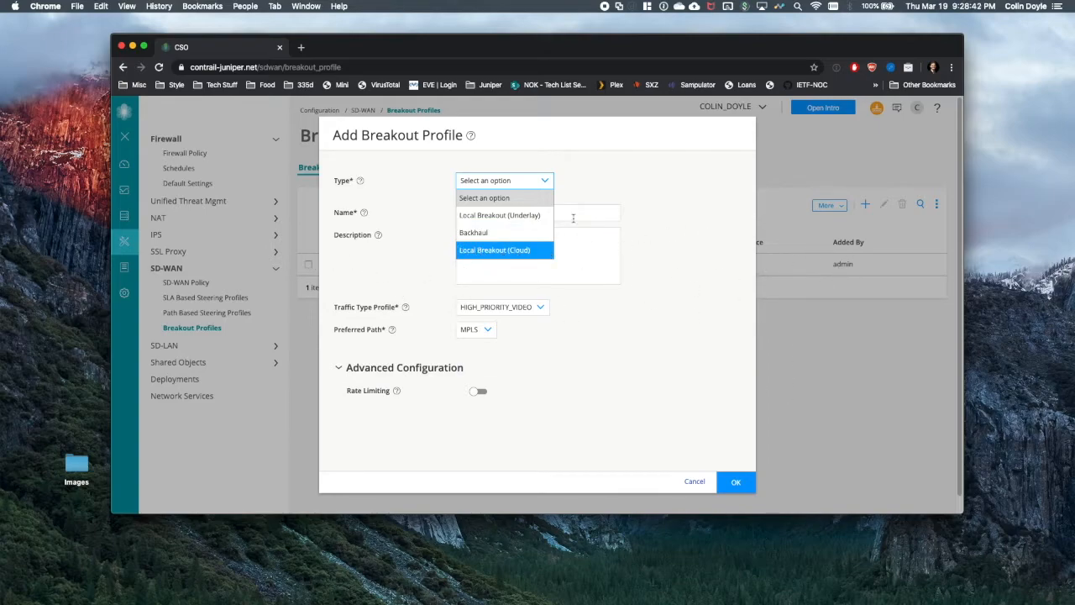
{"action": "left_click", "coordinate": [495, 217]}
{"action": "left_click", "coordinate": [473, 204]}
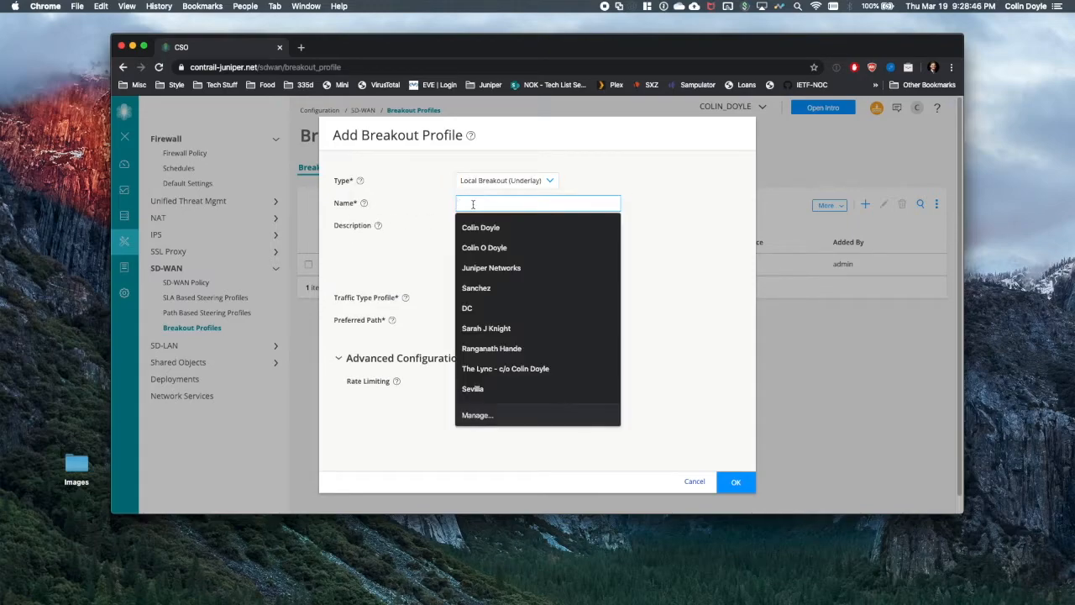
{"action": "type", "text": "l-BO"}
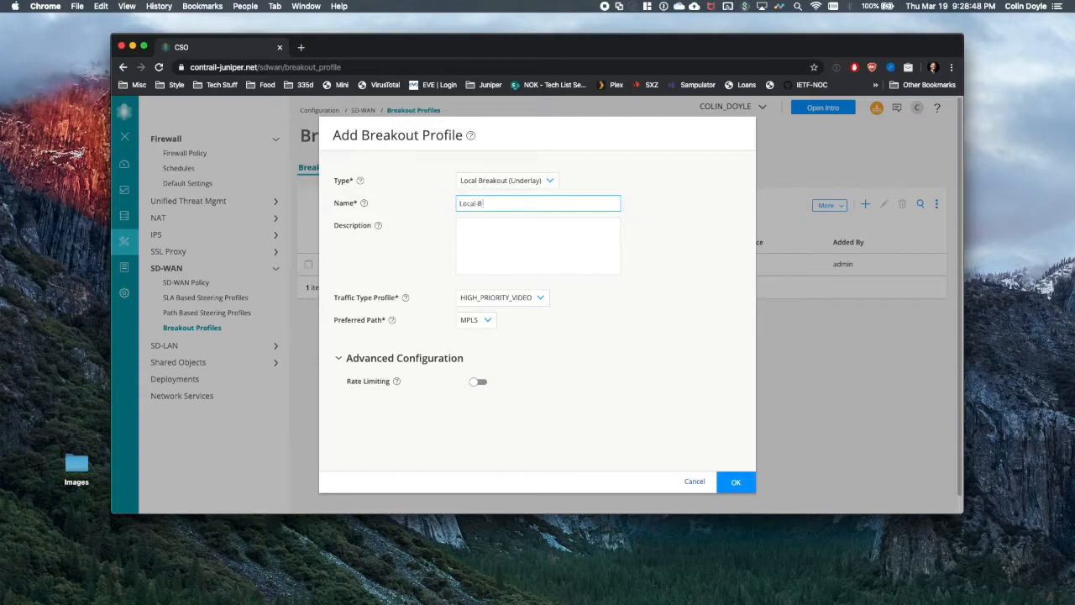
{"action": "left_click", "coordinate": [510, 298]}
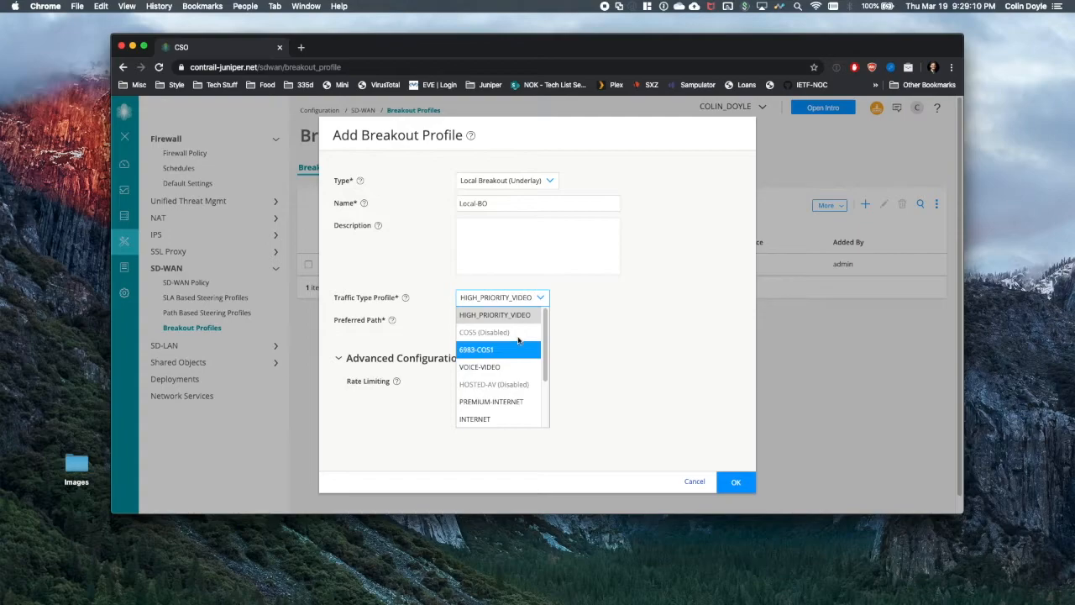
- Set traffic type profile and preferred path to INTERNET and create the Local-BO profile
{"action": "left_click", "coordinate": [484, 419]}
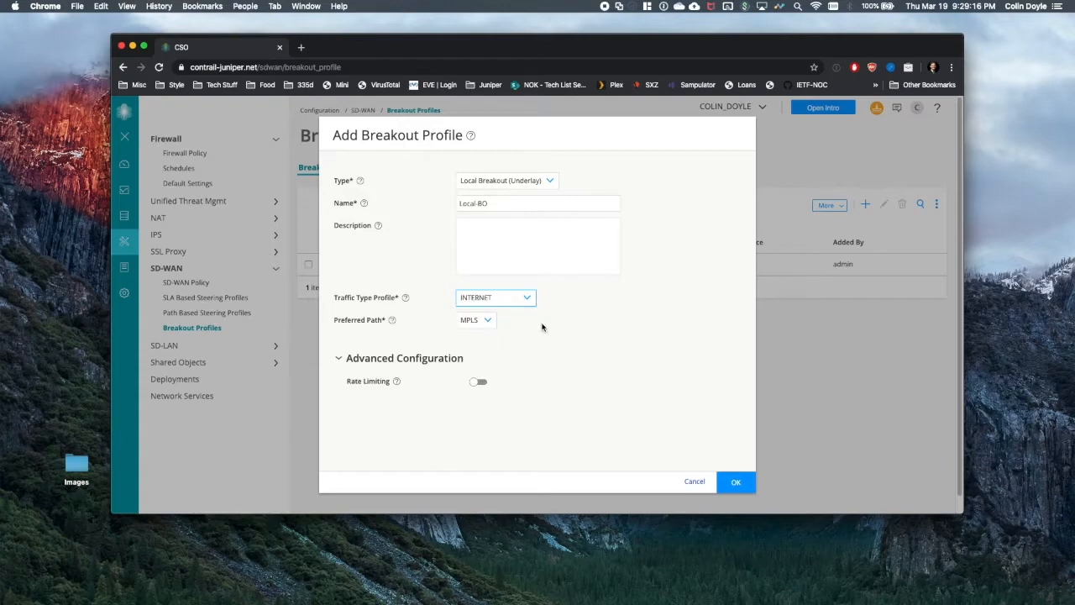
{"action": "left_click", "coordinate": [488, 323]}
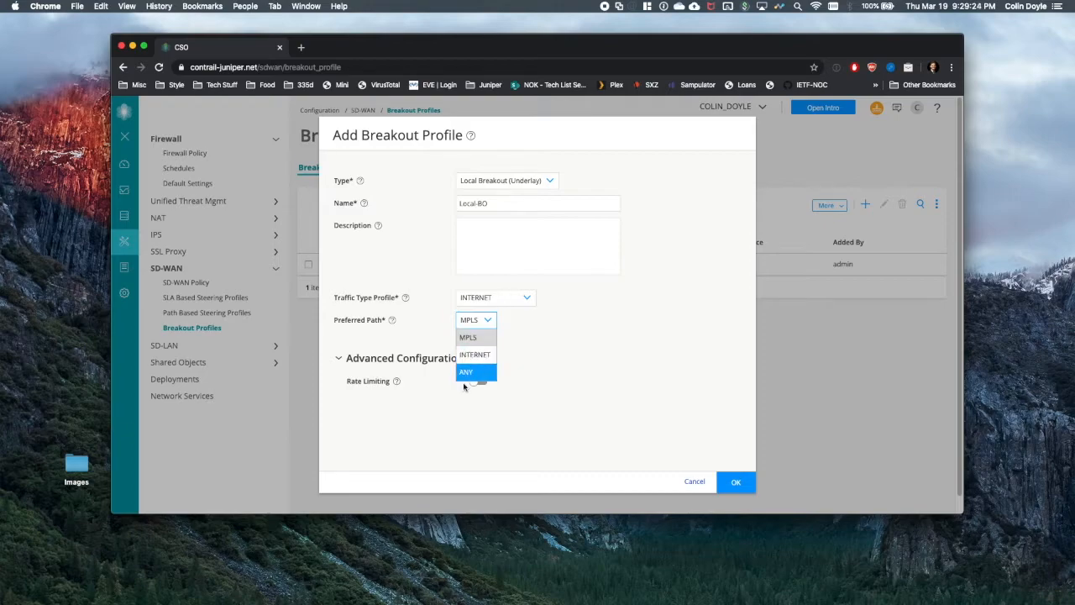
{"action": "left_click", "coordinate": [472, 356]}
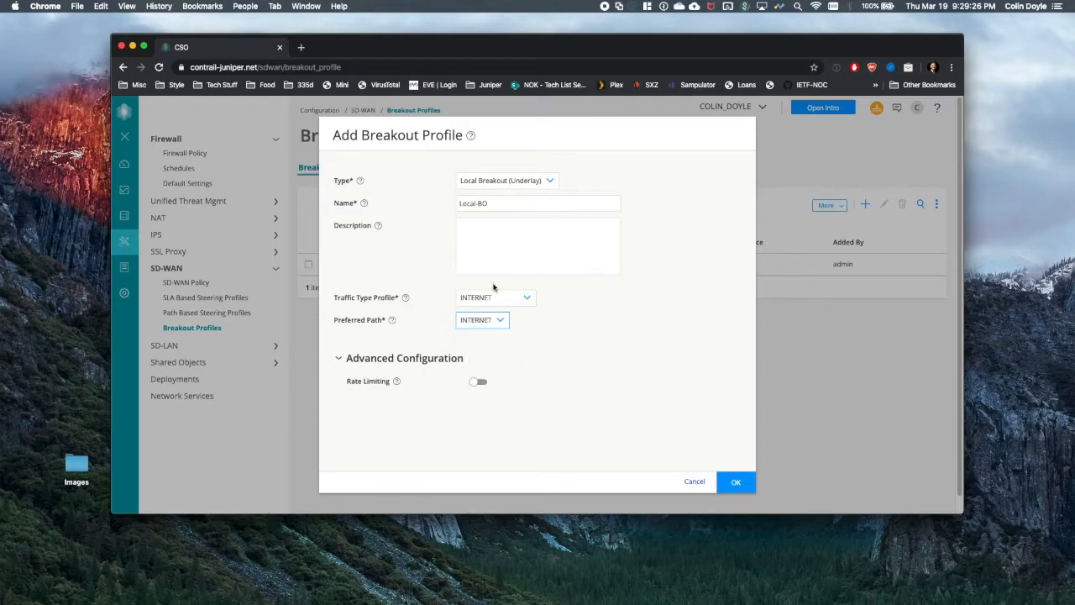
{"action": "left_click", "coordinate": [734, 481]}
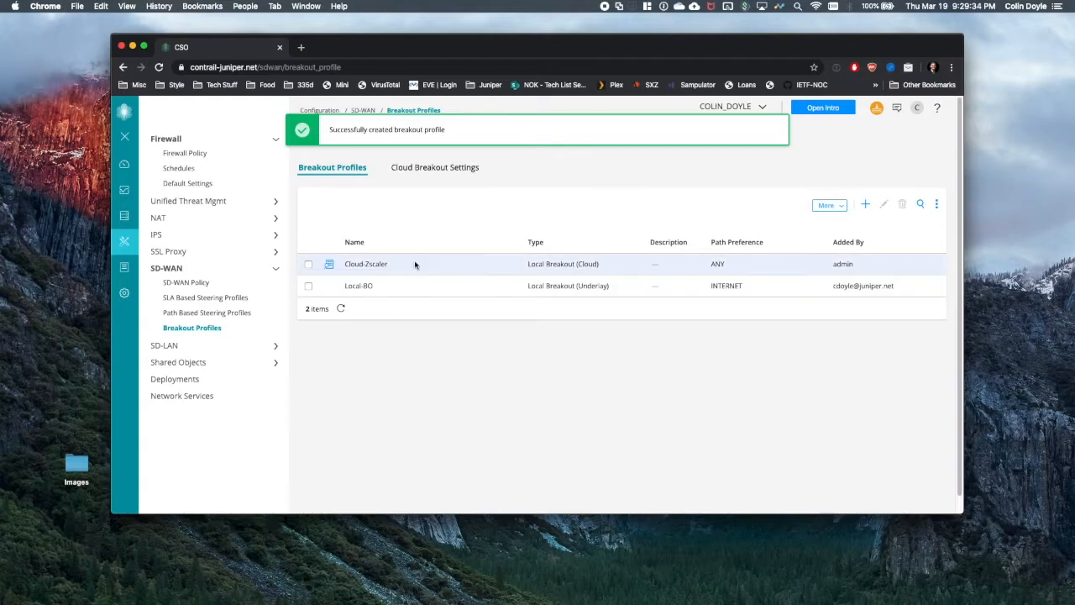
- Add a new SD-WAN policy intent with the Client department as its source
{"action": "left_click", "coordinate": [195, 283]}
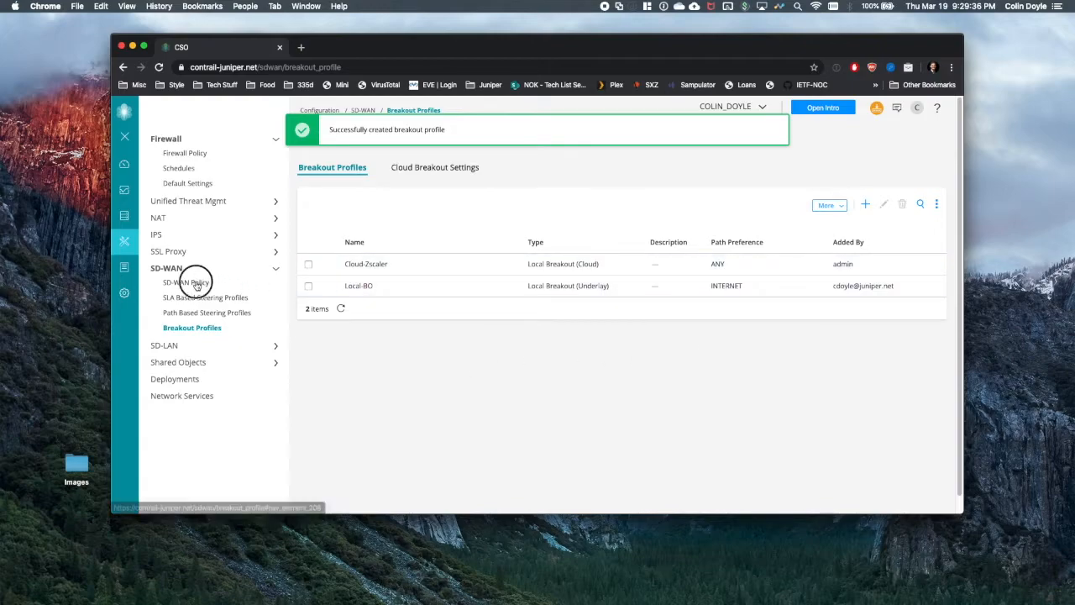
{"action": "left_click", "coordinate": [884, 176]}
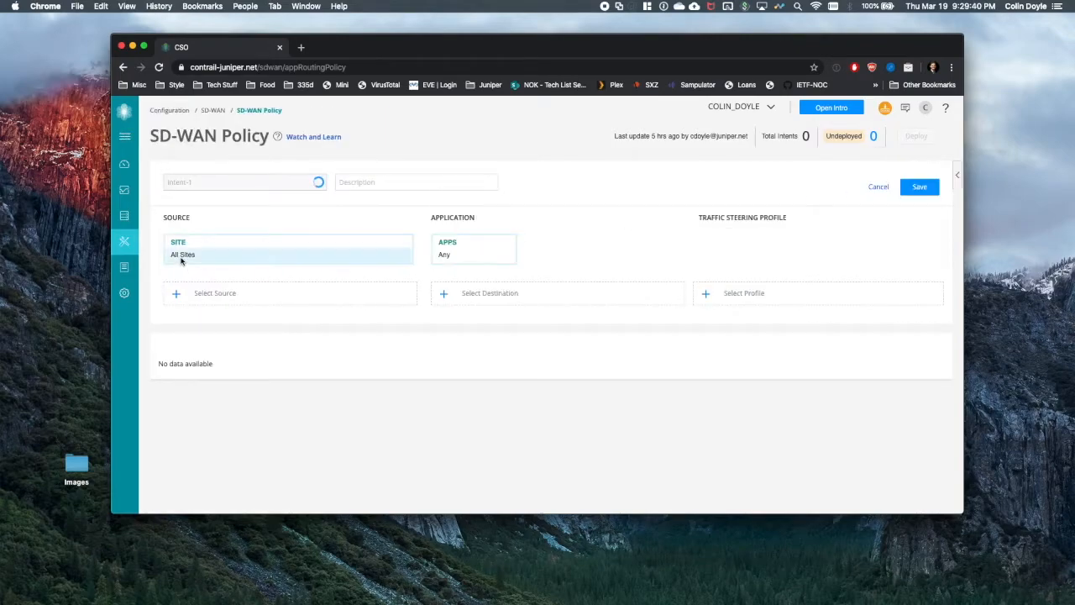
{"action": "left_click", "coordinate": [182, 293]}
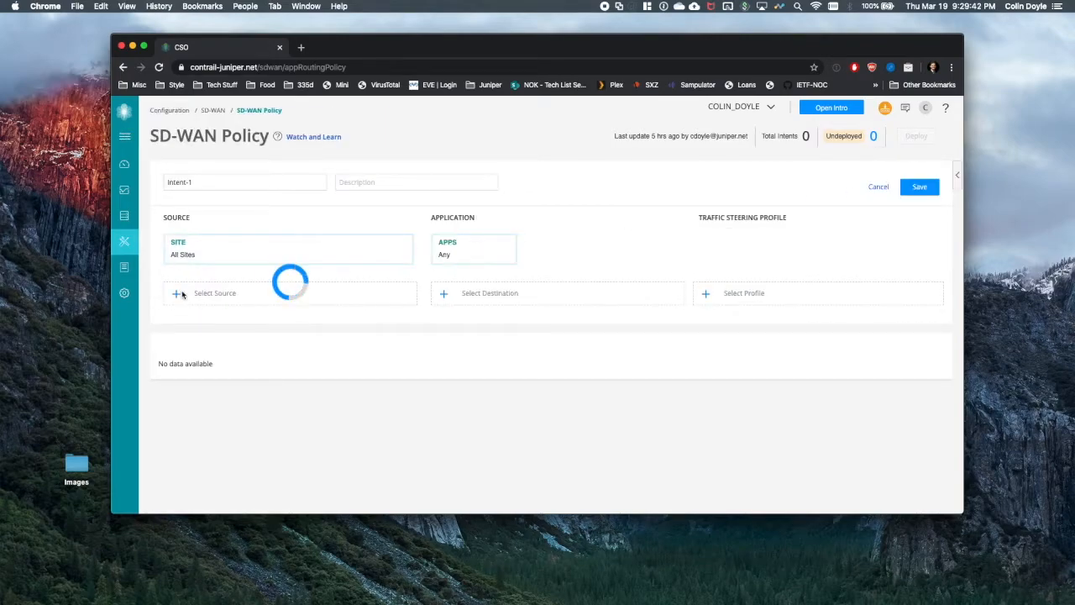
{"action": "left_click", "coordinate": [178, 322]}
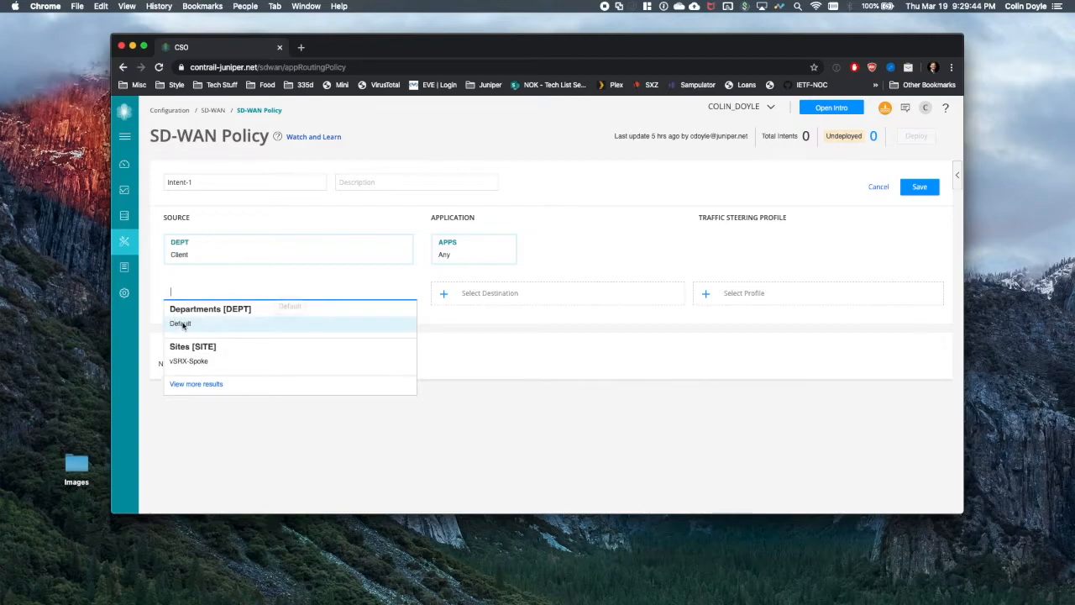
- Set the intent's application to YAHOO and profile to Local-BO, then save it
{"action": "left_click", "coordinate": [443, 292]}
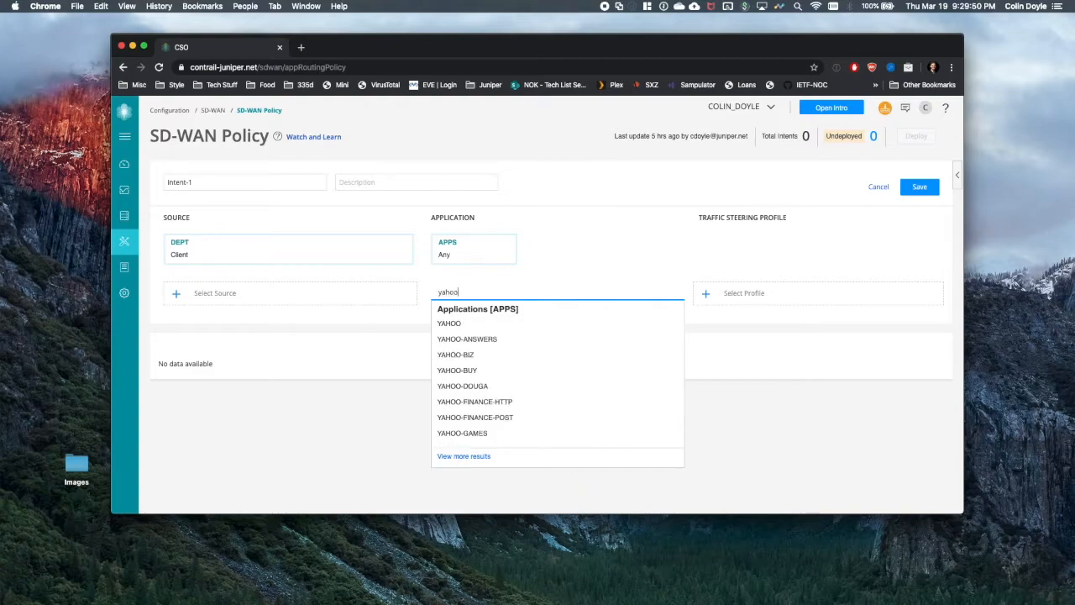
{"action": "left_click", "coordinate": [462, 328]}
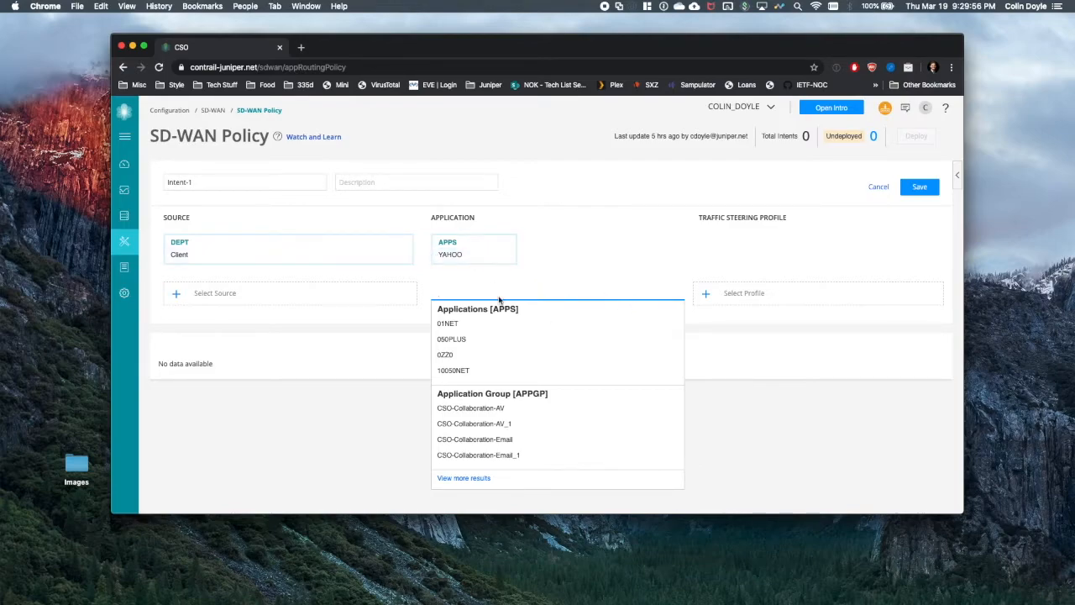
{"action": "left_click", "coordinate": [712, 296]}
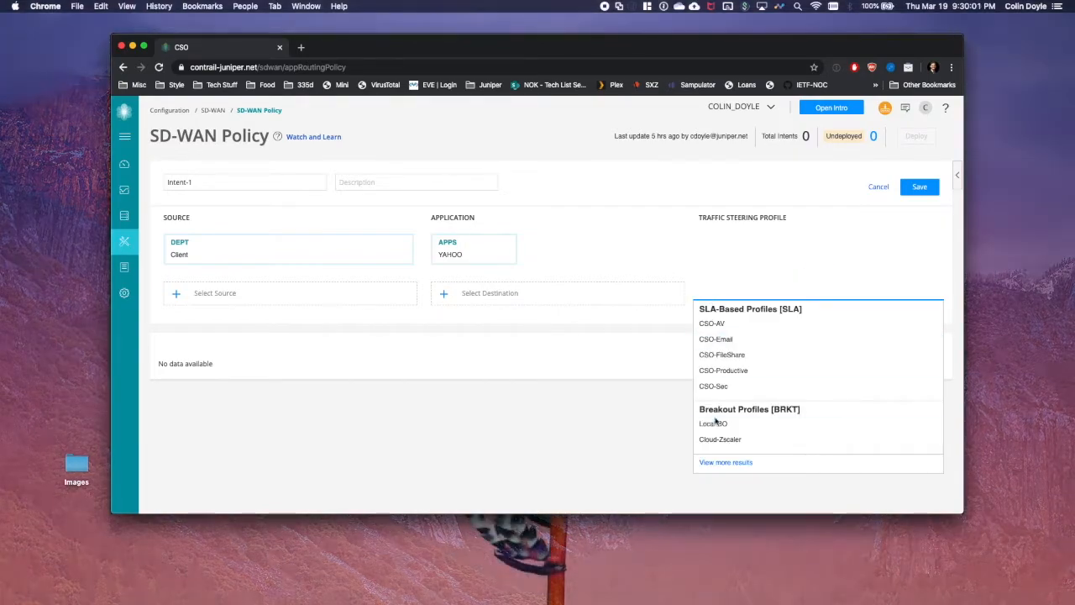
{"action": "left_click", "coordinate": [713, 423]}
{"action": "left_click", "coordinate": [919, 189]}
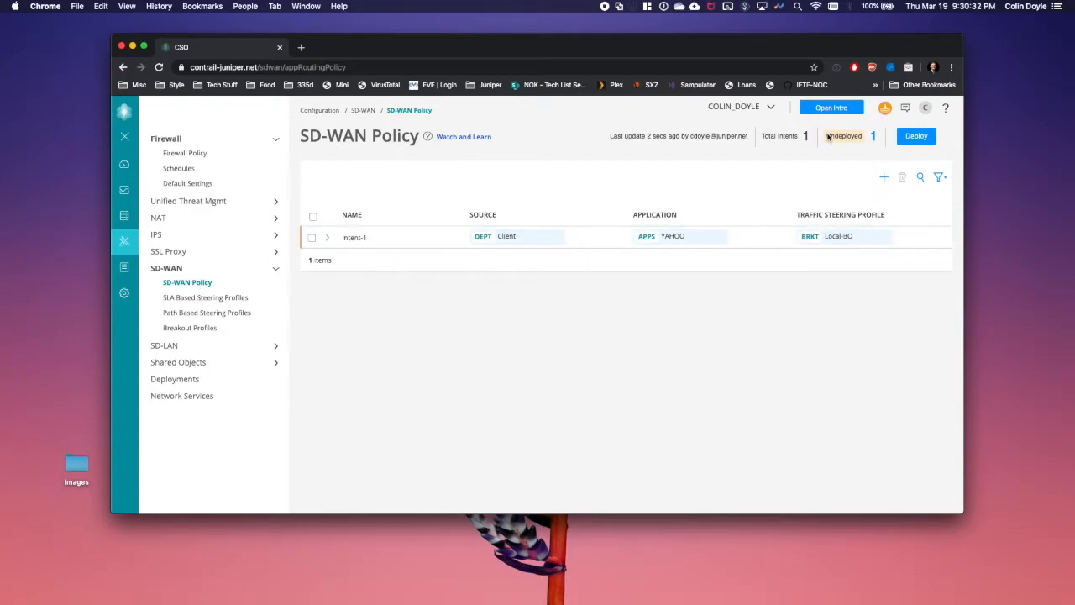
- Deploy Intent-1 immediately, review the deployment logs, and reload the SD-WAN Policy list
{"action": "left_click", "coordinate": [311, 237]}
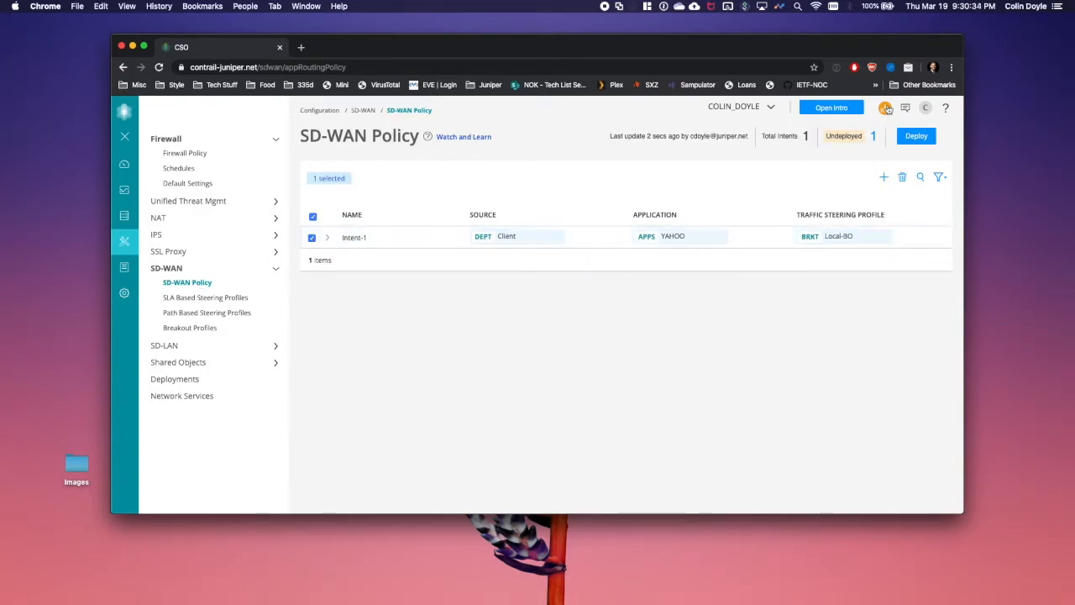
{"action": "left_click", "coordinate": [922, 139]}
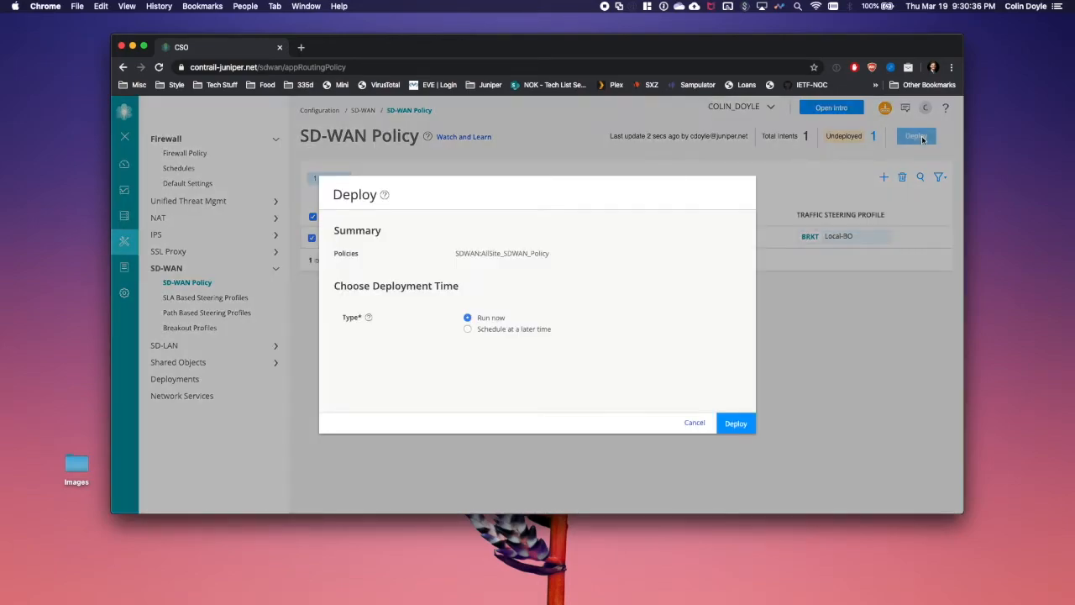
{"action": "left_click", "coordinate": [738, 422]}
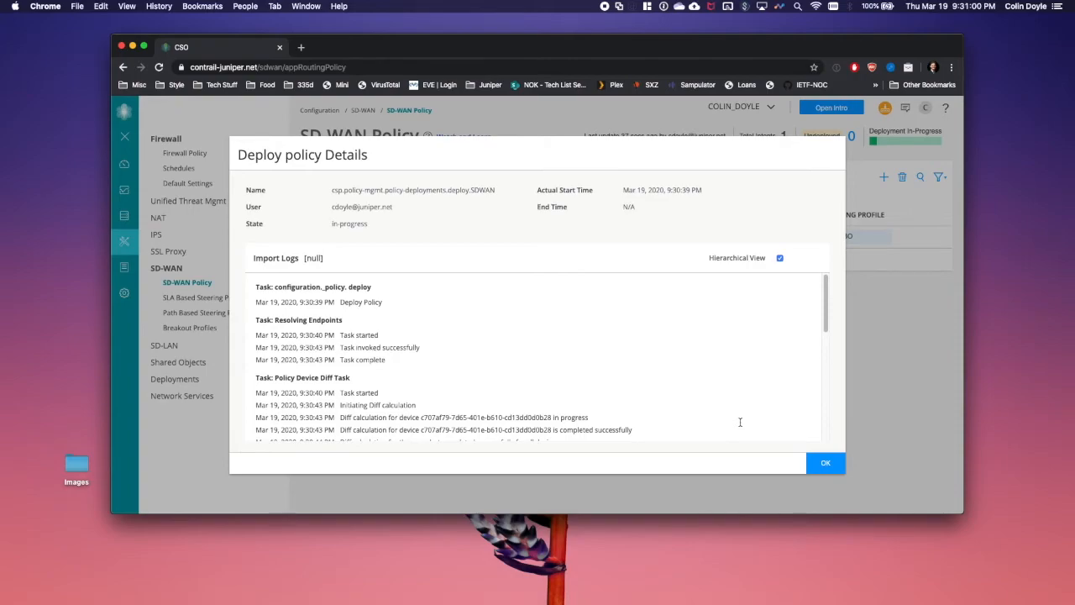
{"action": "scroll", "coordinate": [678, 353], "scroll_direction": "down", "scroll_amount": 10}
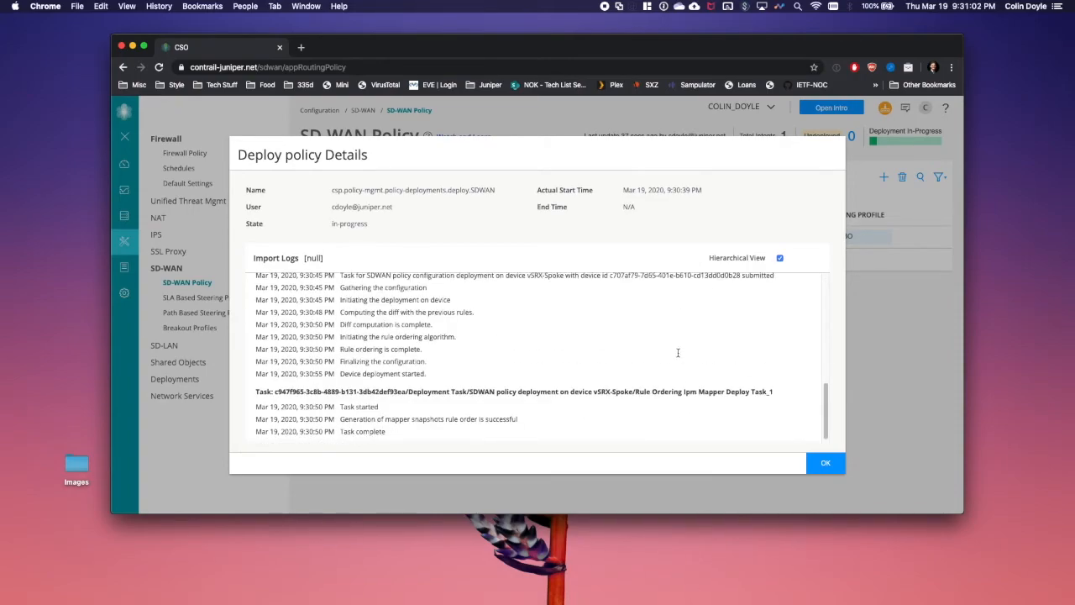
{"action": "scroll", "coordinate": [595, 348], "scroll_direction": "up", "scroll_amount": 10}
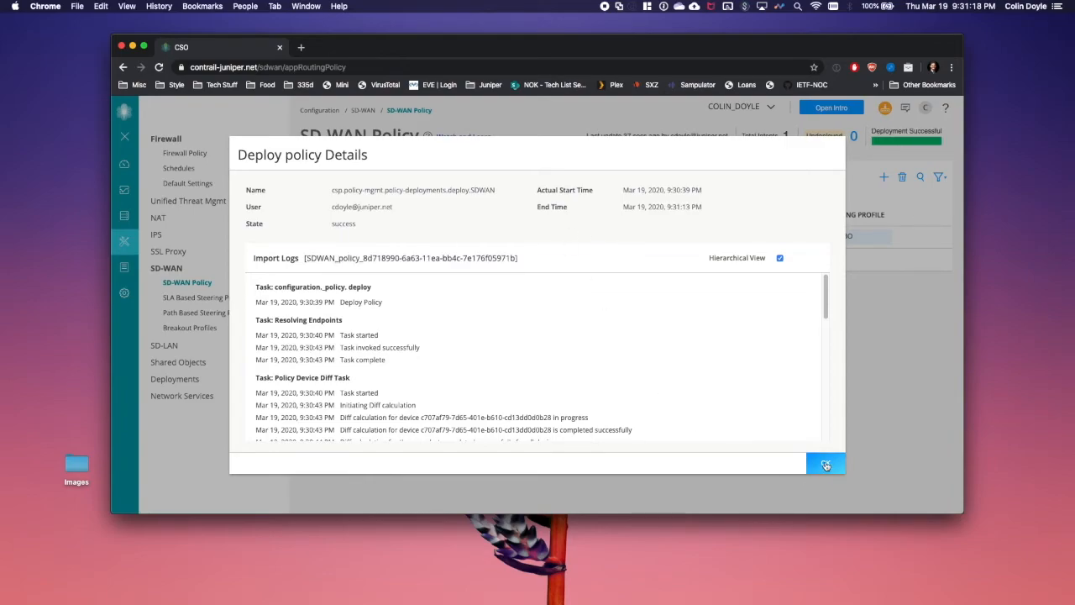
{"action": "scroll", "coordinate": [704, 392], "scroll_direction": "down", "scroll_amount": 10}
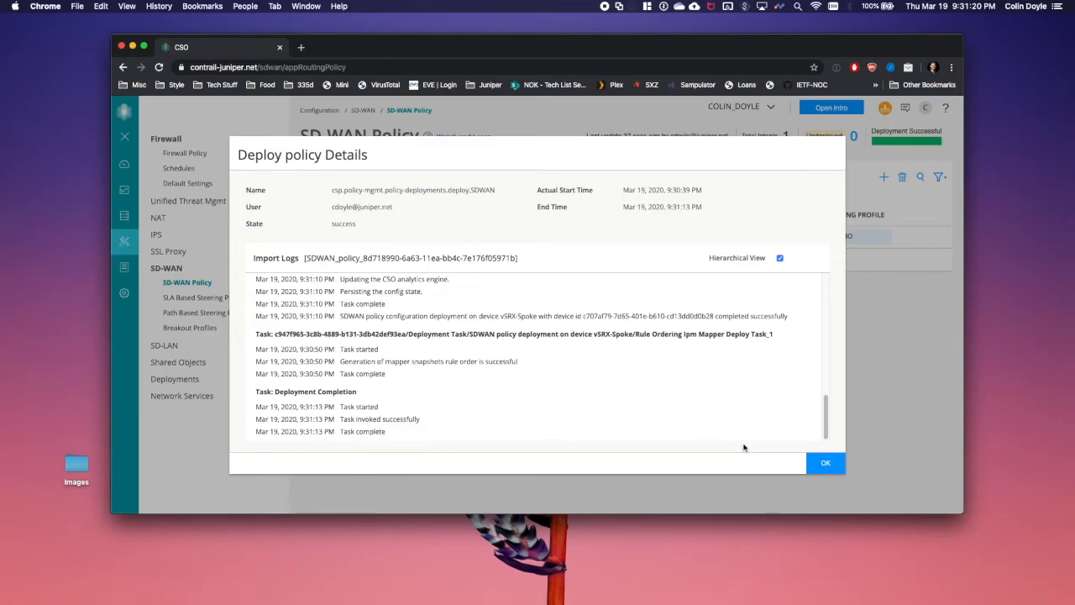
{"action": "left_click", "coordinate": [816, 464]}
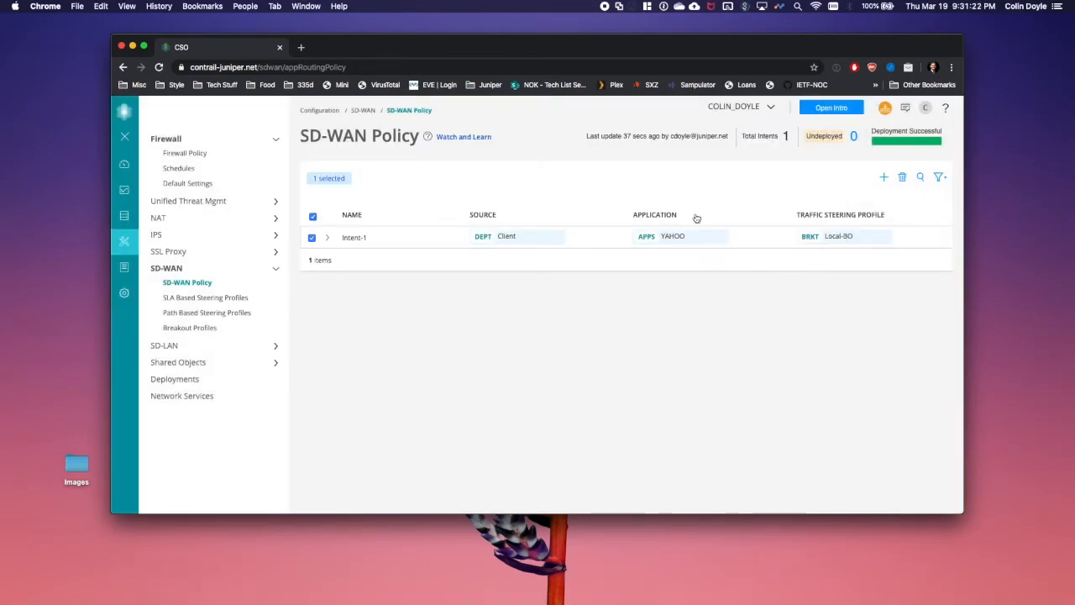
{"action": "left_click", "coordinate": [190, 283]}
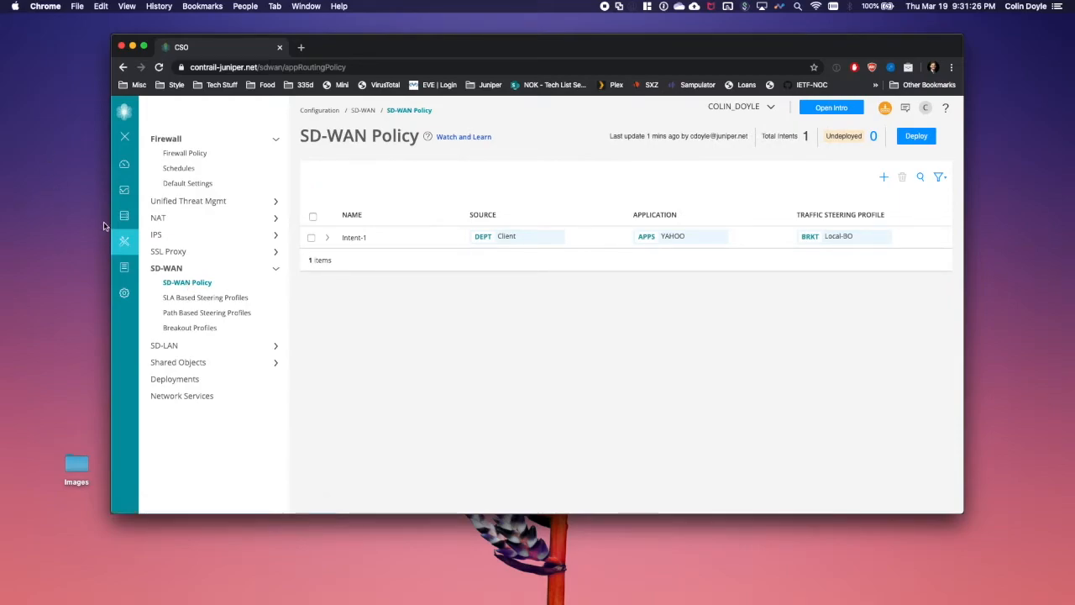
- Open vSRX-Spoke's WAN view and show the WAN_0 Internet link's metrics
{"action": "left_click", "coordinate": [145, 200]}
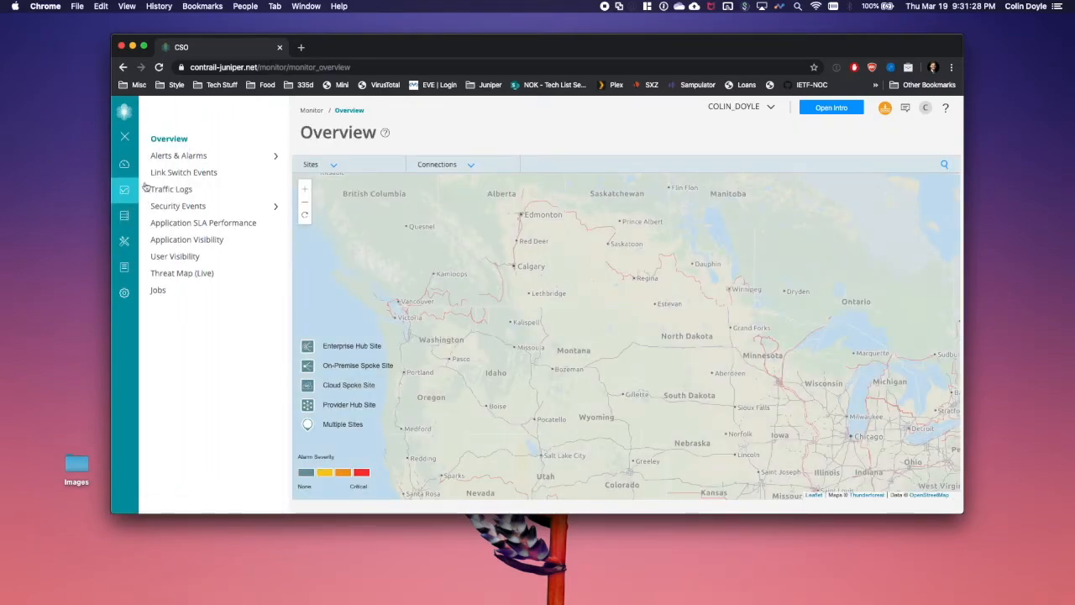
{"action": "left_click", "coordinate": [143, 220]}
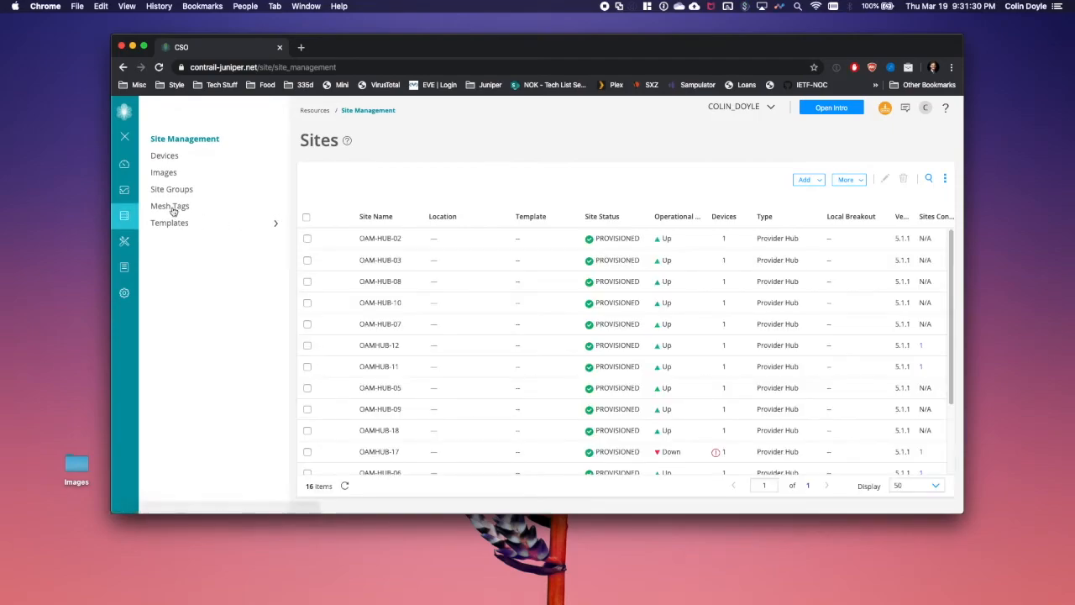
{"action": "left_click", "coordinate": [382, 464]}
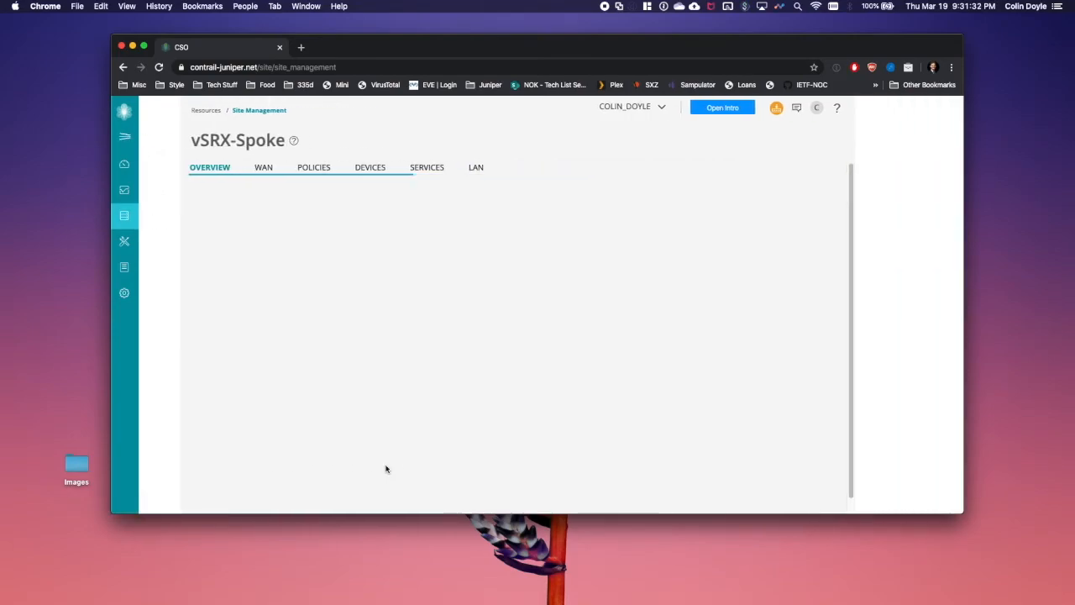
{"action": "left_click", "coordinate": [225, 170]}
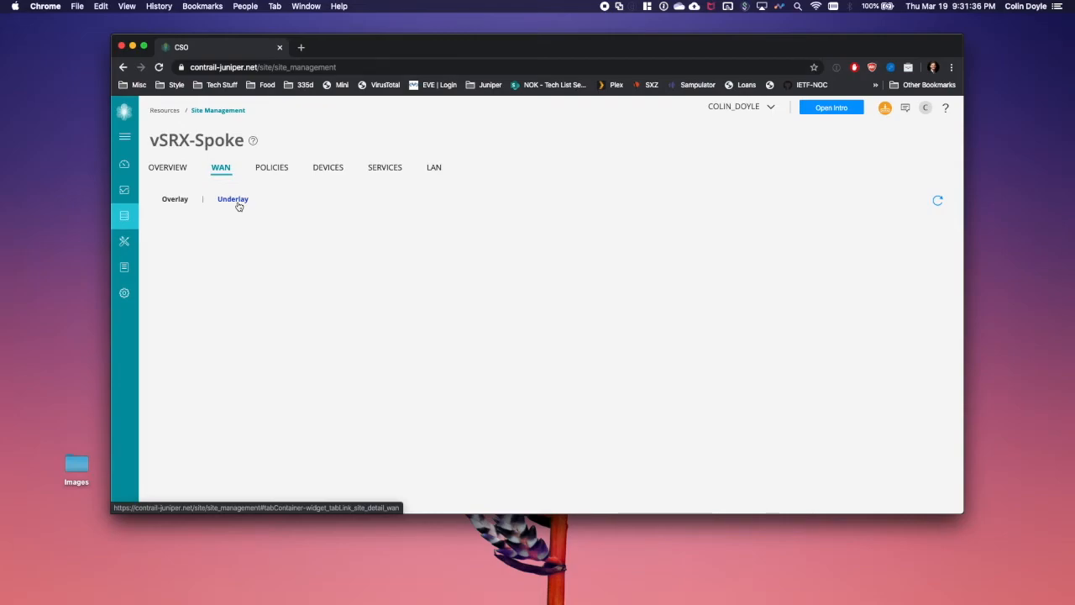
{"action": "mouse_move", "coordinate": [330, 277]}
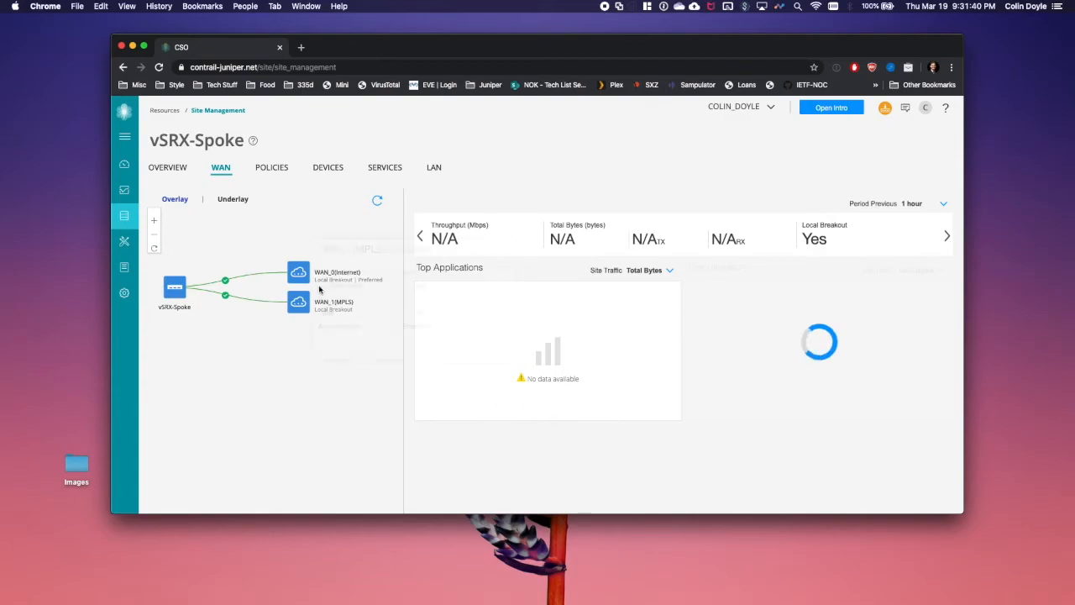
{"action": "left_click", "coordinate": [299, 272]}
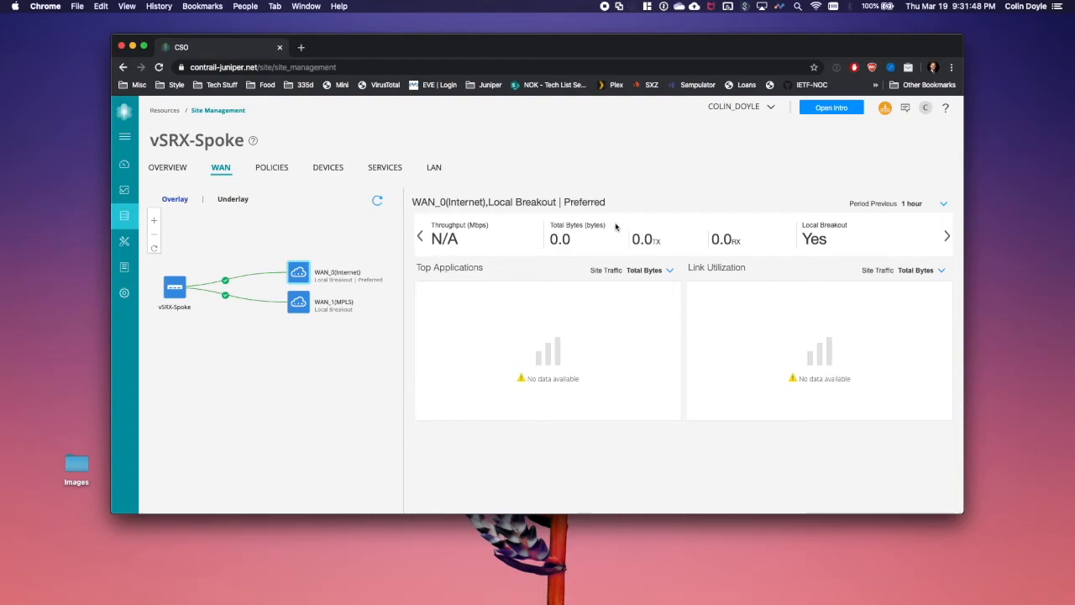
- Confirm WAN_0 has Local Breakout enabled, compare with WAN_1, and refresh the link statistics
{"action": "left_click", "coordinate": [812, 238]}
{"action": "double_click", "coordinate": [812, 239]}
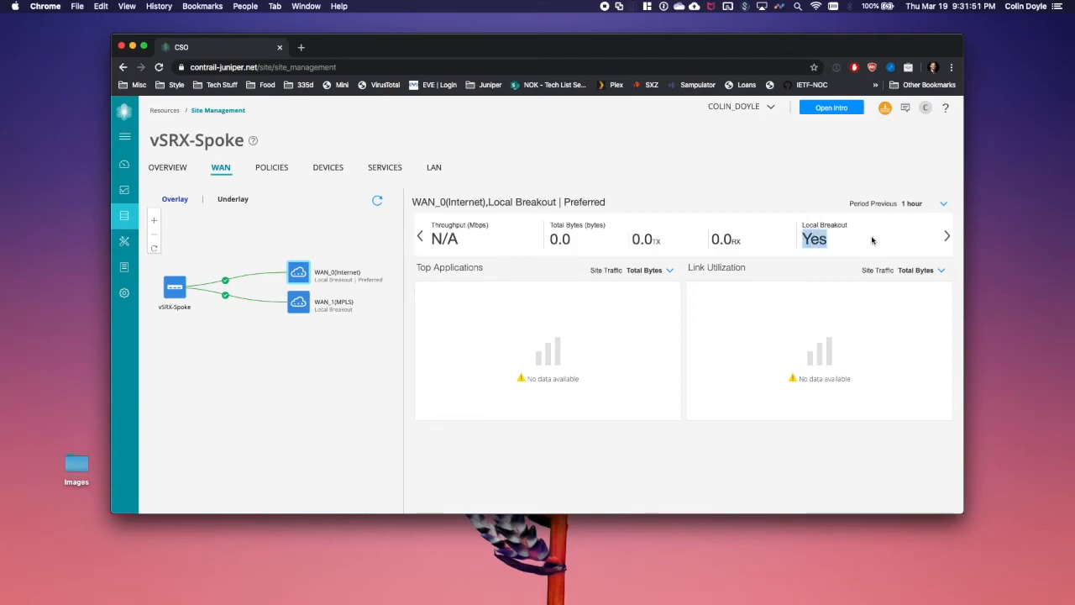
{"action": "left_click", "coordinate": [301, 308]}
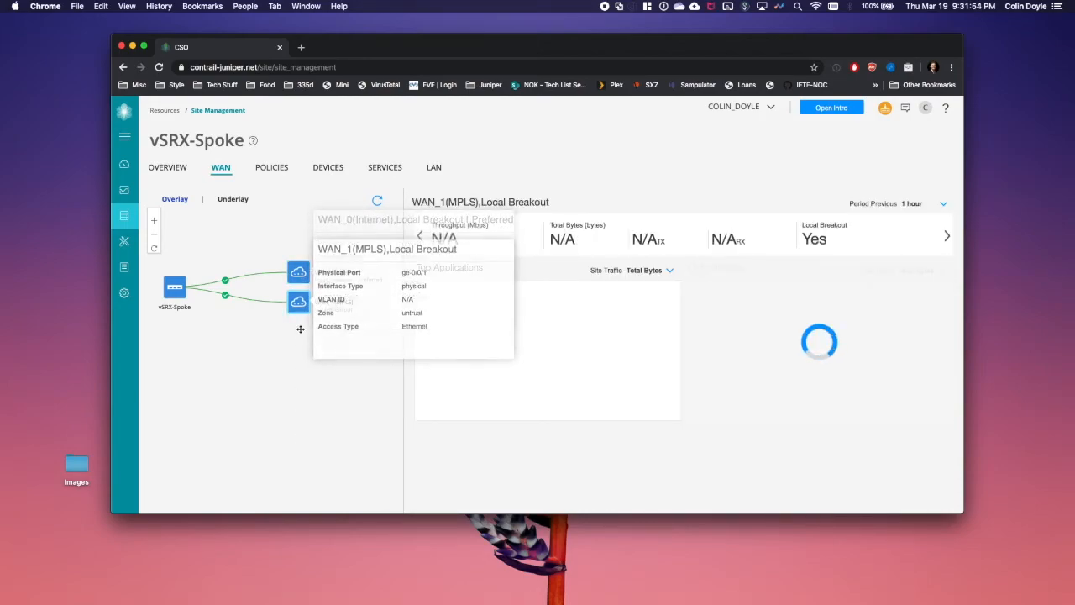
{"action": "left_click", "coordinate": [298, 274]}
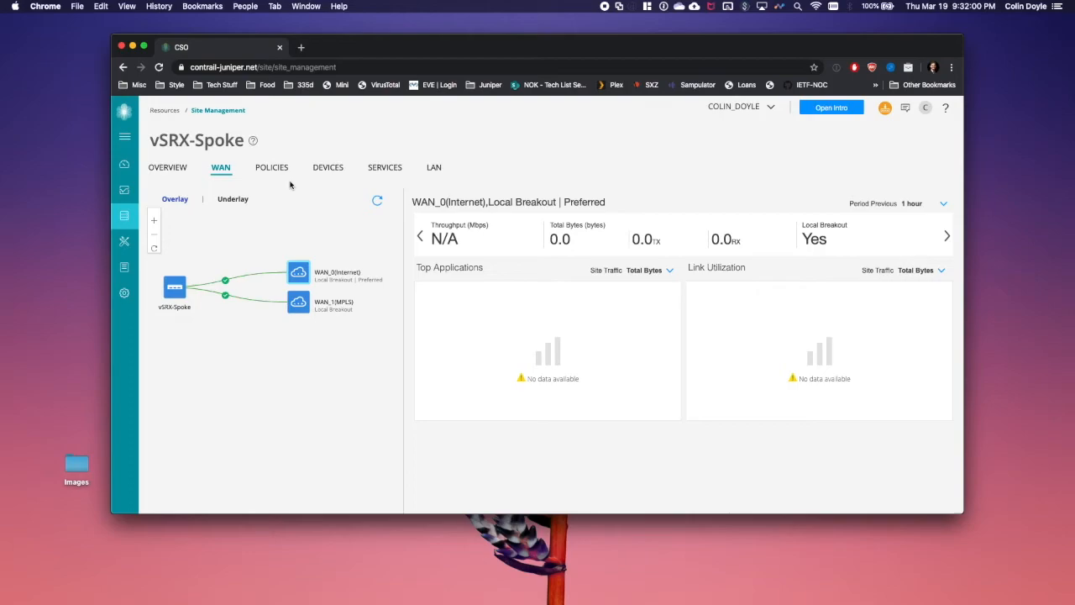
{"action": "left_click", "coordinate": [377, 203]}
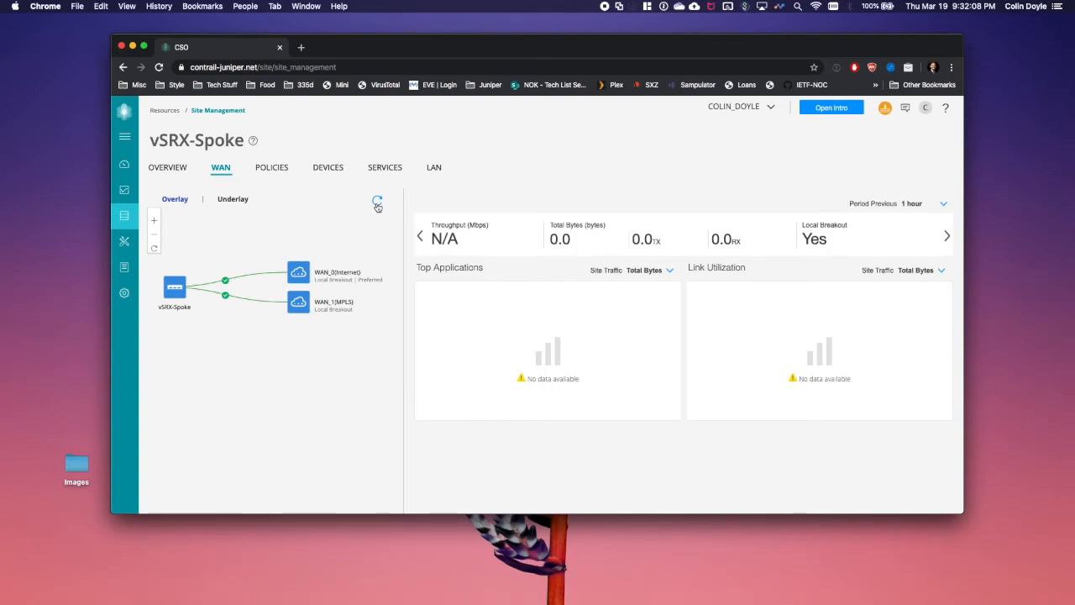
{"action": "key", "text": "ctrl+Right"}
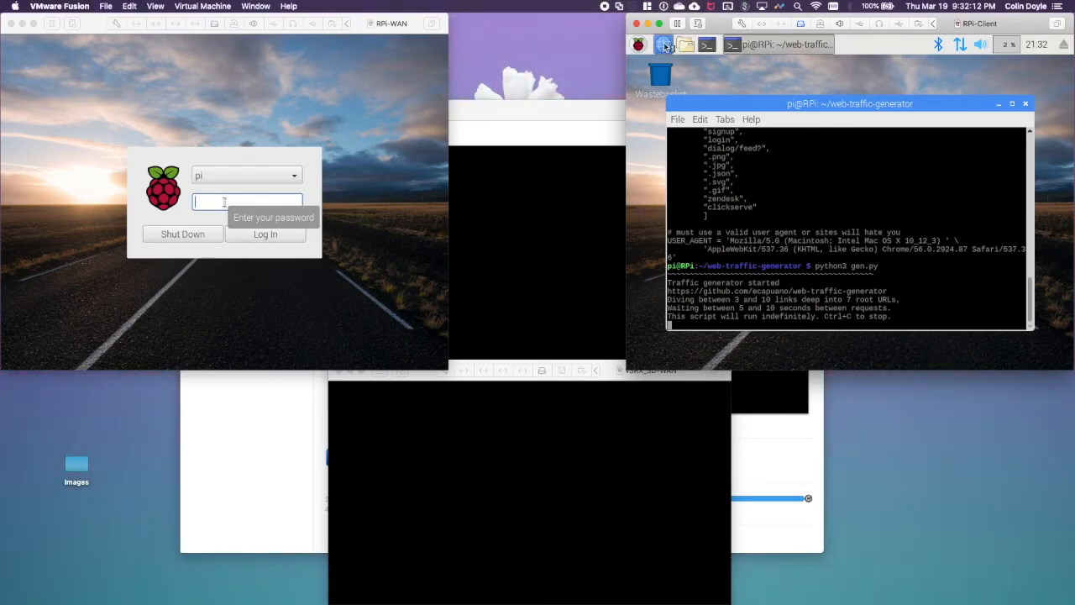
- Load yahoo.com in the Raspberry Pi client's browser to generate Yahoo traffic
{"action": "left_click", "coordinate": [664, 46]}
{"action": "left_click", "coordinate": [738, 102]}
{"action": "type", "text": "yahoo.com"}
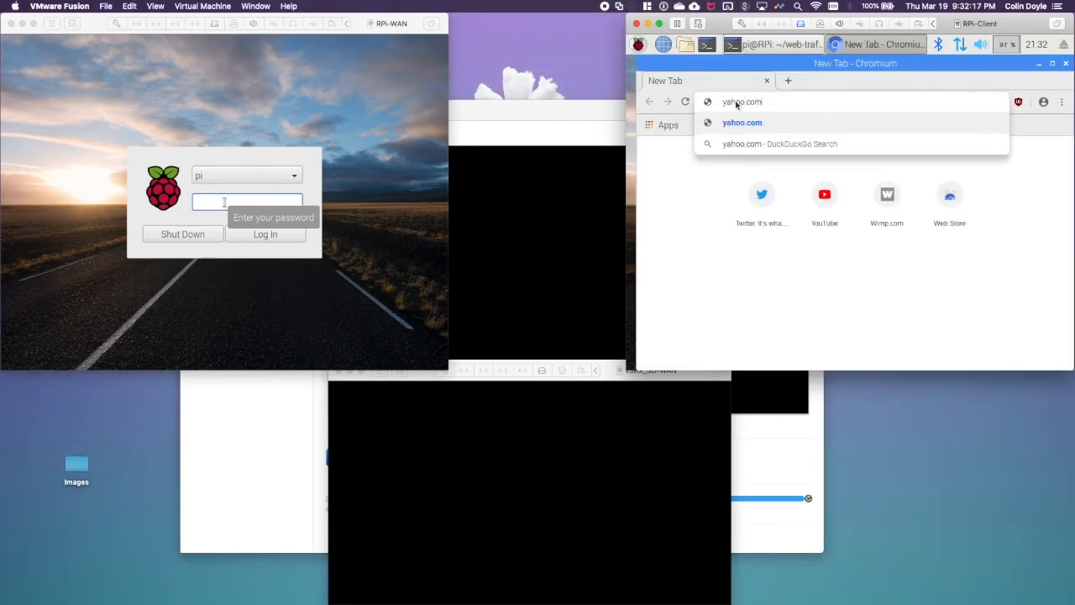
{"action": "key", "text": "Return"}
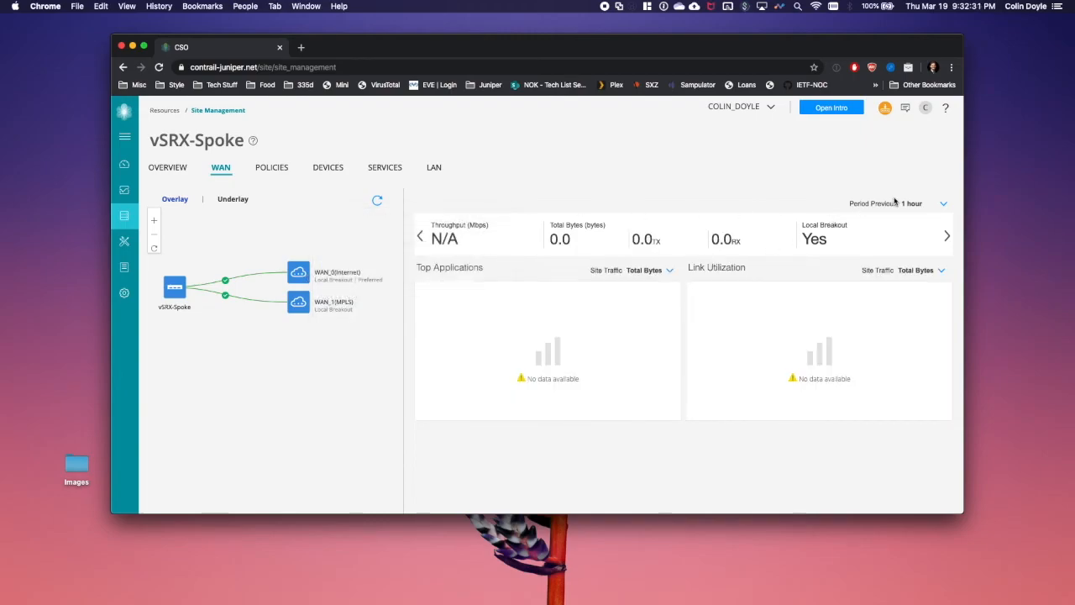
- Refresh WAN_0 overlay stats showing 35.4 KB YAHOO traffic, then view JNPR-US-E-HUB-2 underlay link metrics
{"action": "left_click", "coordinate": [375, 202]}
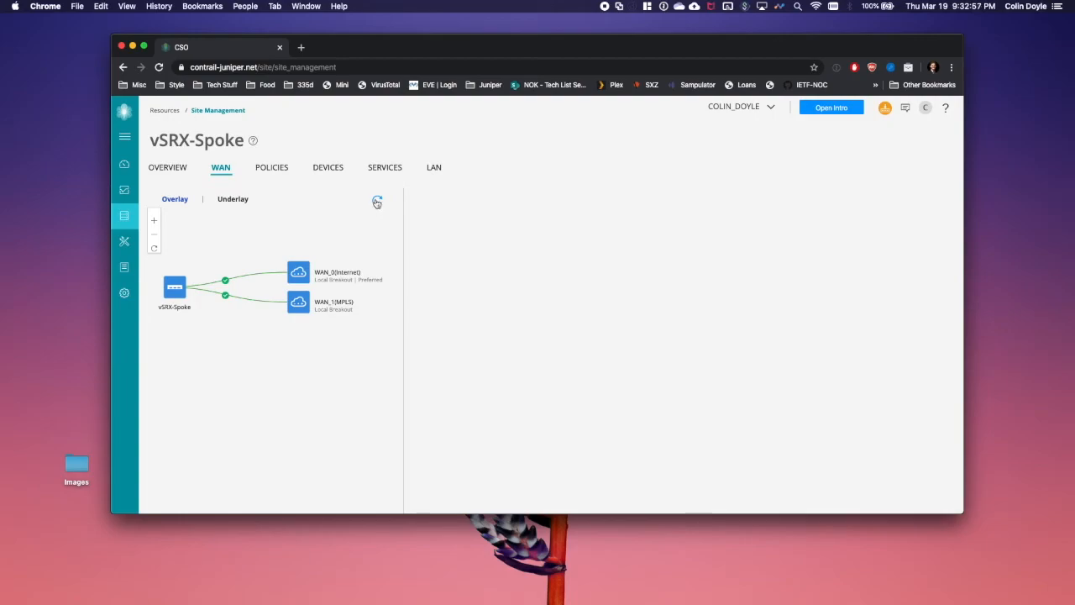
{"action": "left_click", "coordinate": [174, 204]}
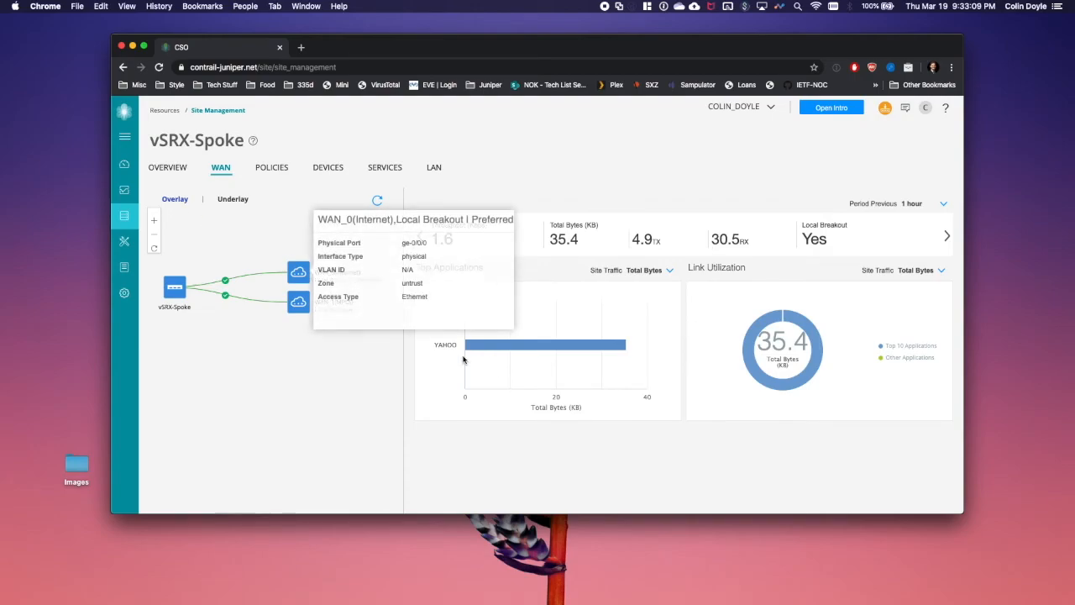
{"action": "mouse_move", "coordinate": [295, 269]}
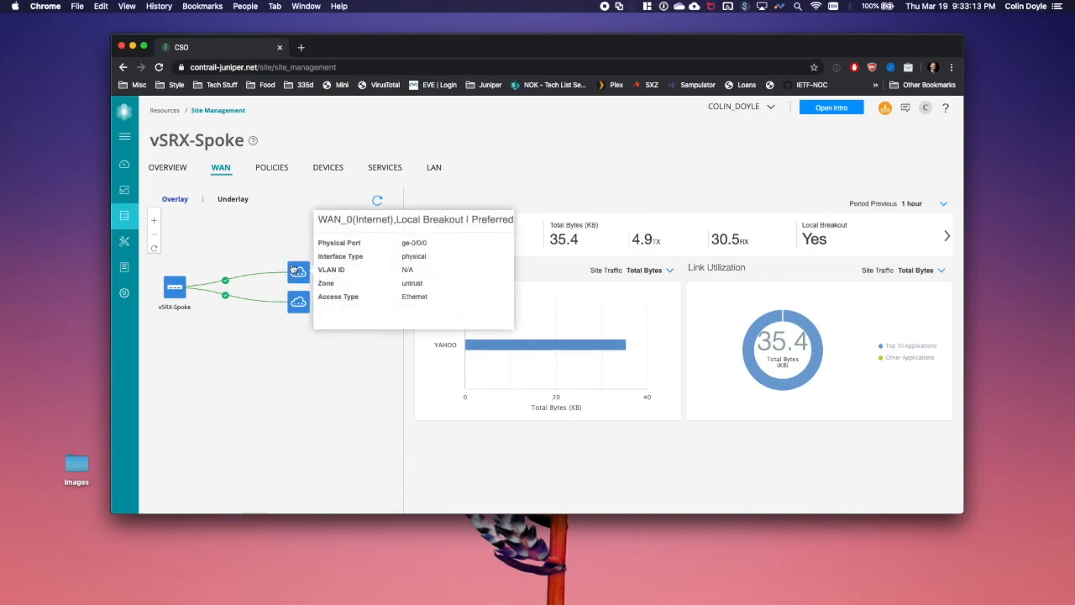
{"action": "left_click", "coordinate": [181, 202]}
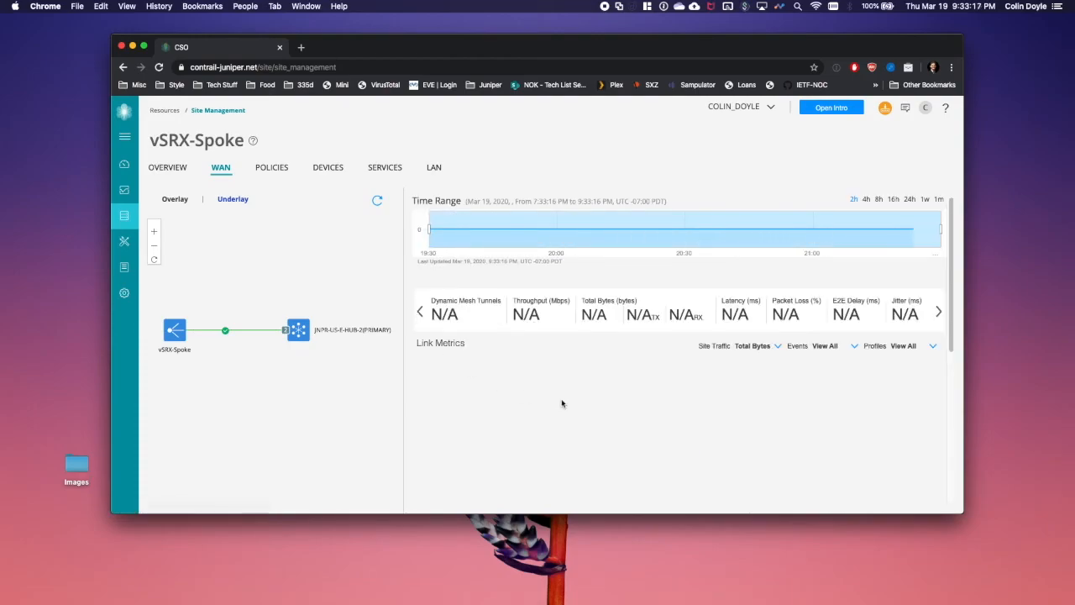